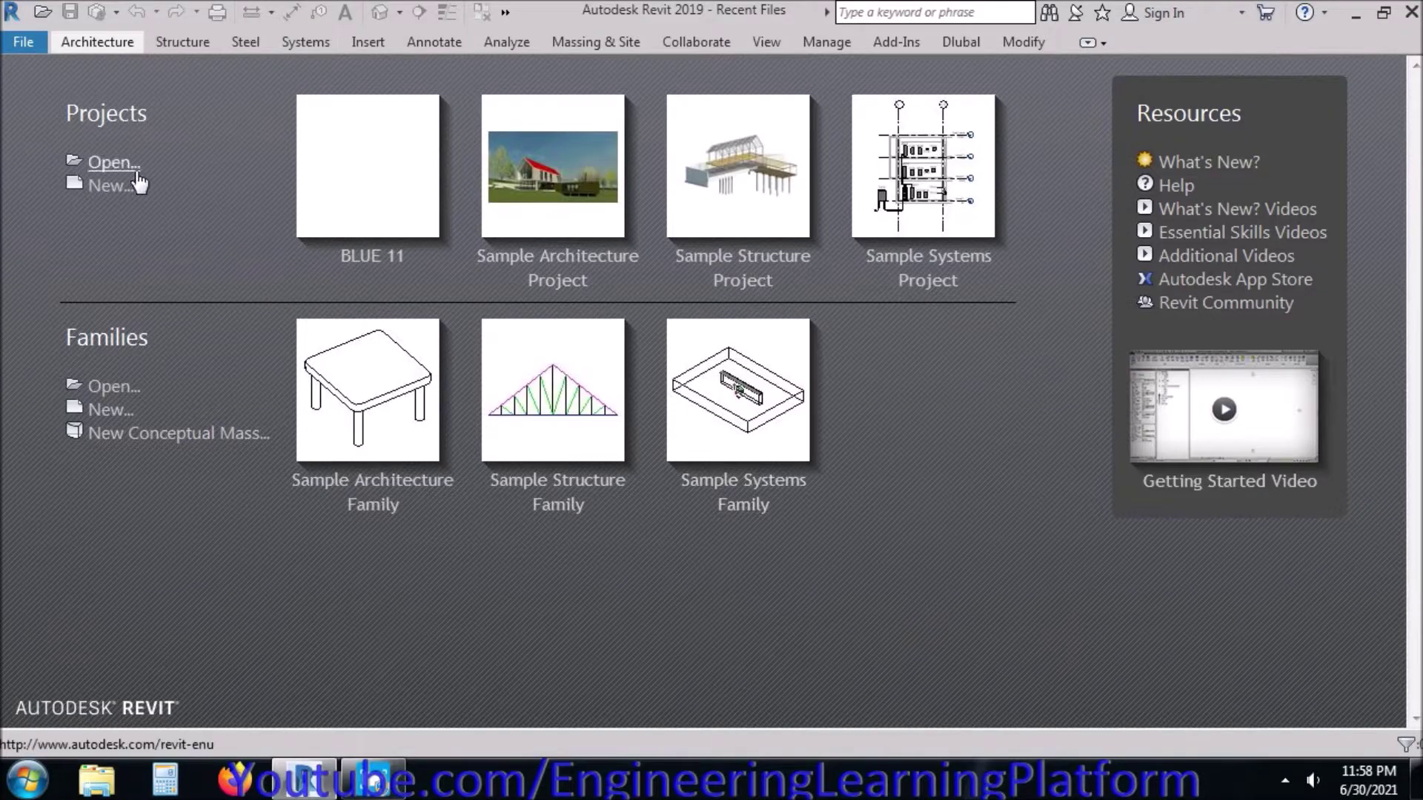
- Create a new project from the US Imperial Construction-Default.rte template
click(113, 187)
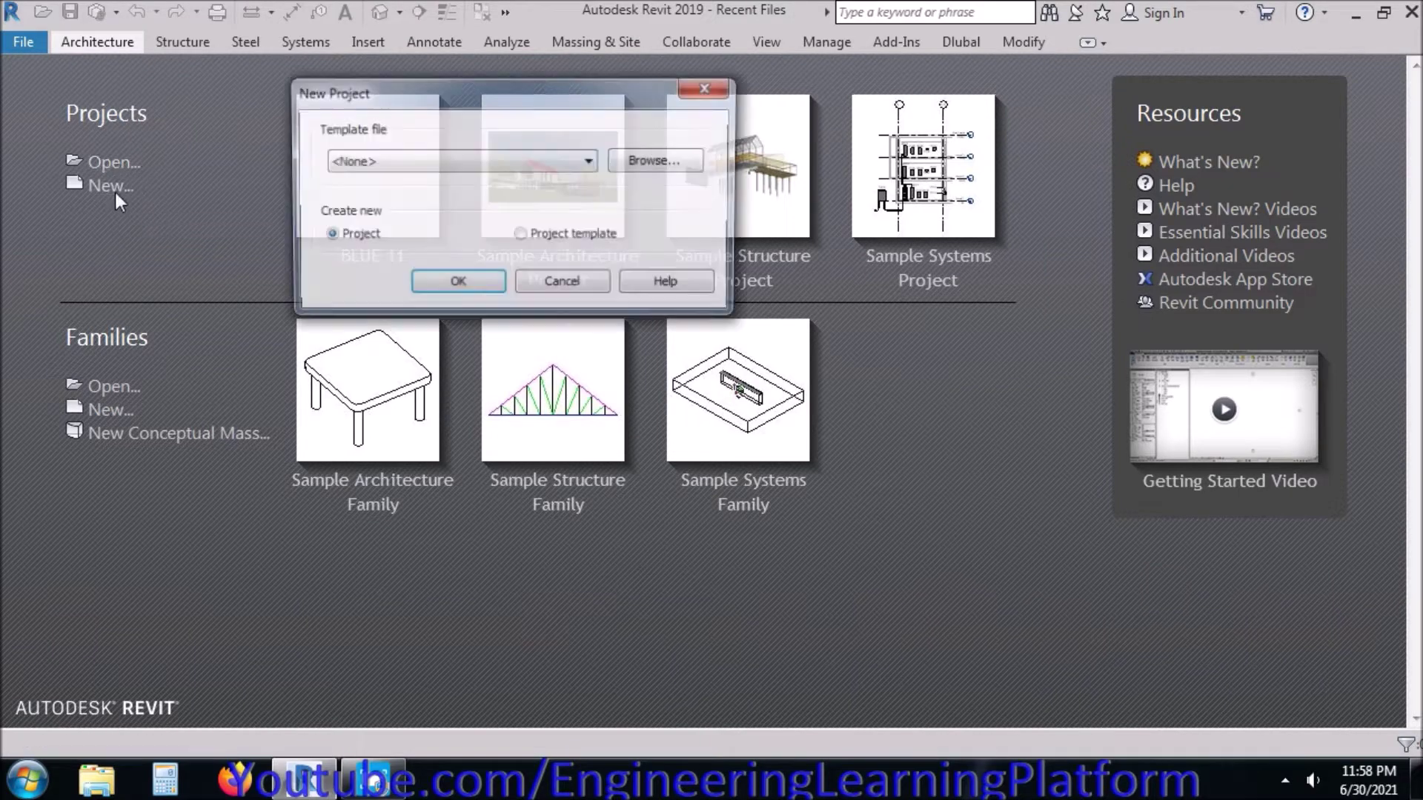
click(640, 162)
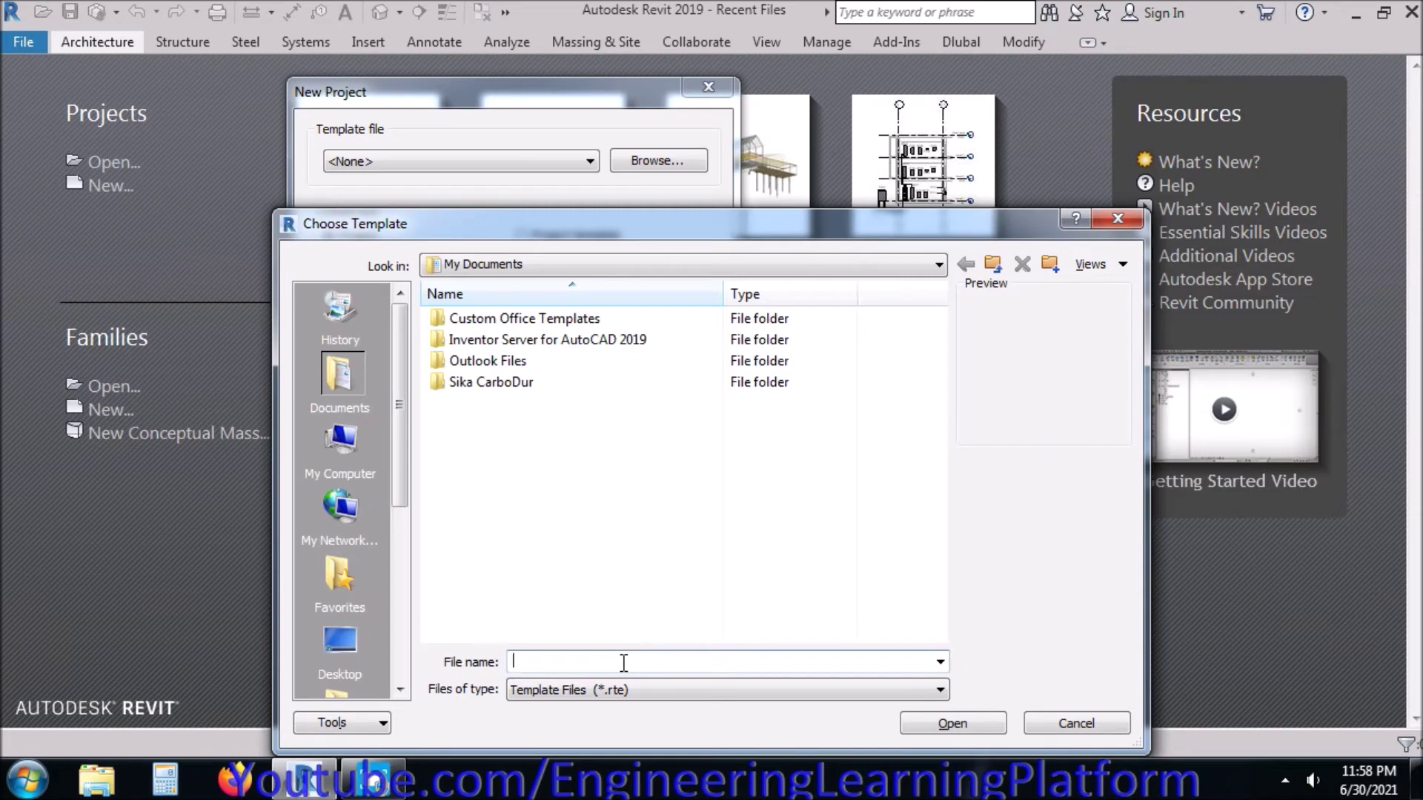
text(C:\ProgramData\Autodesk\RVT 2019\Family Templates\English_I\US Imperial)
key(Return)
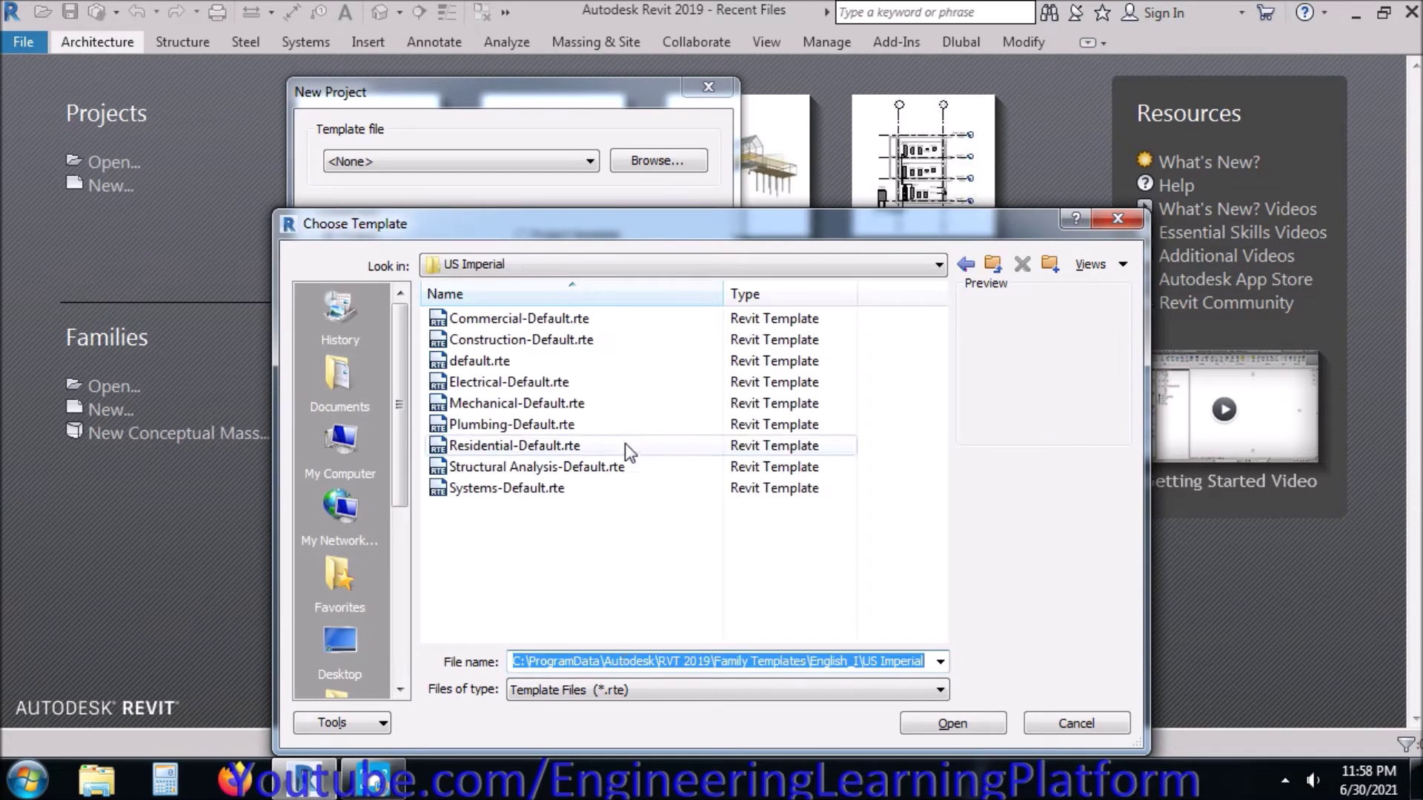
click(535, 335)
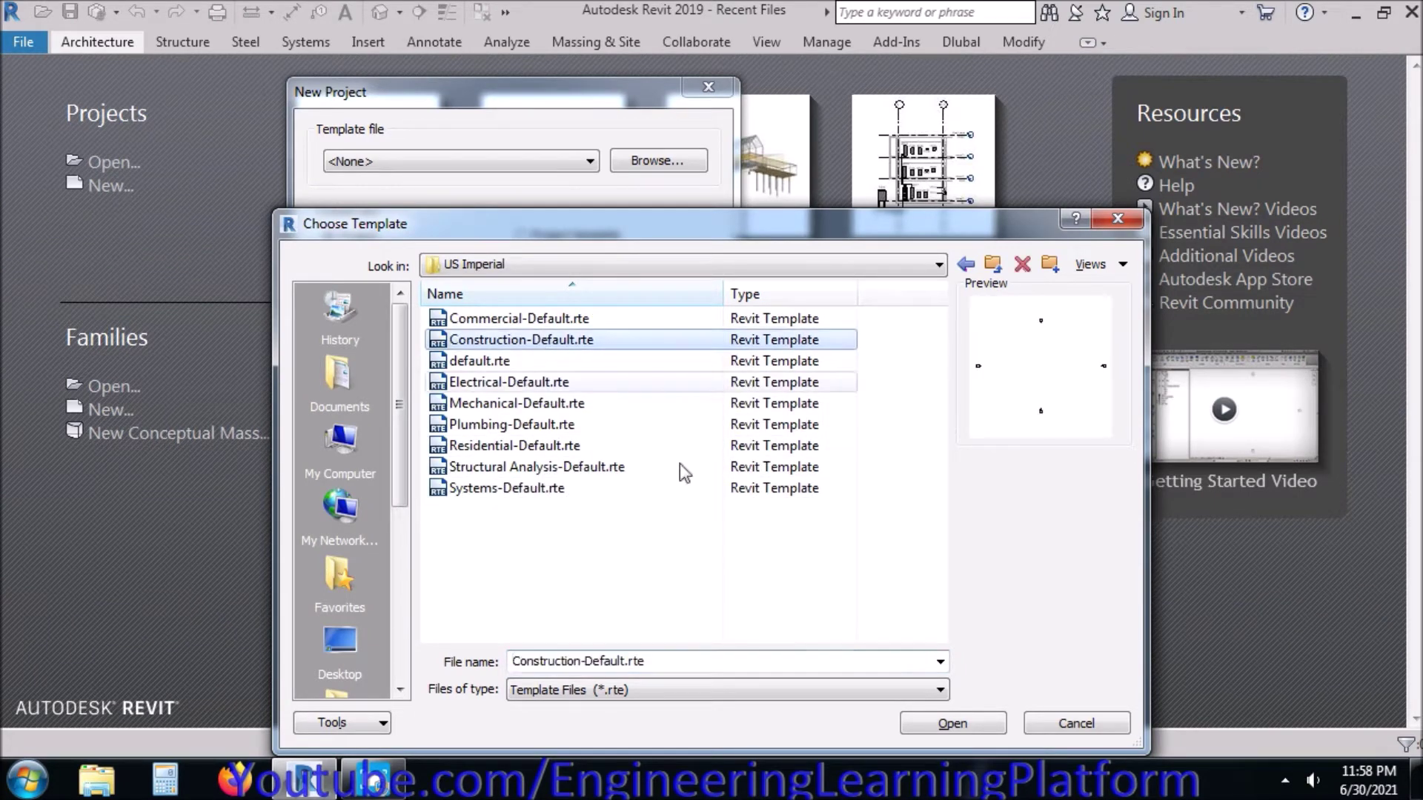
click(944, 725)
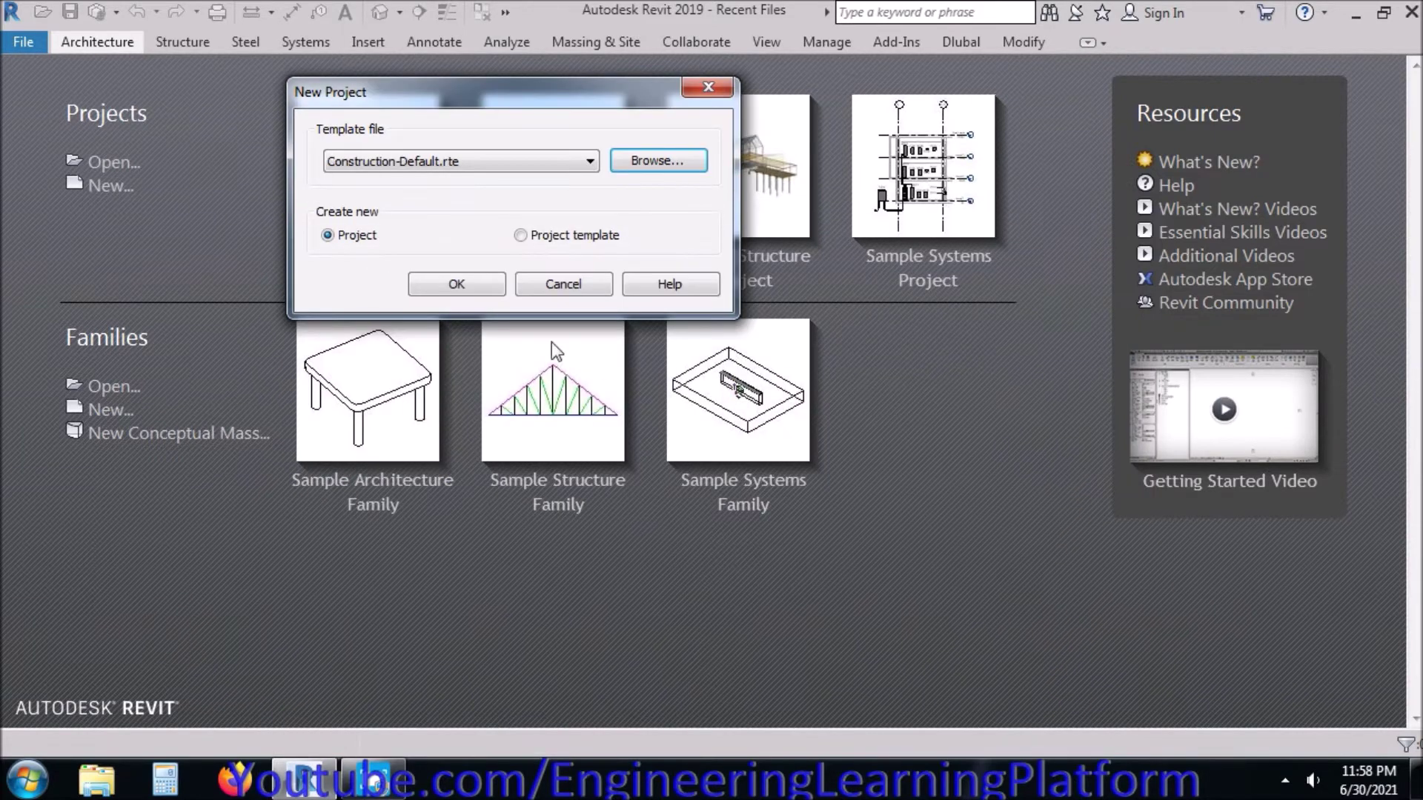
click(456, 286)
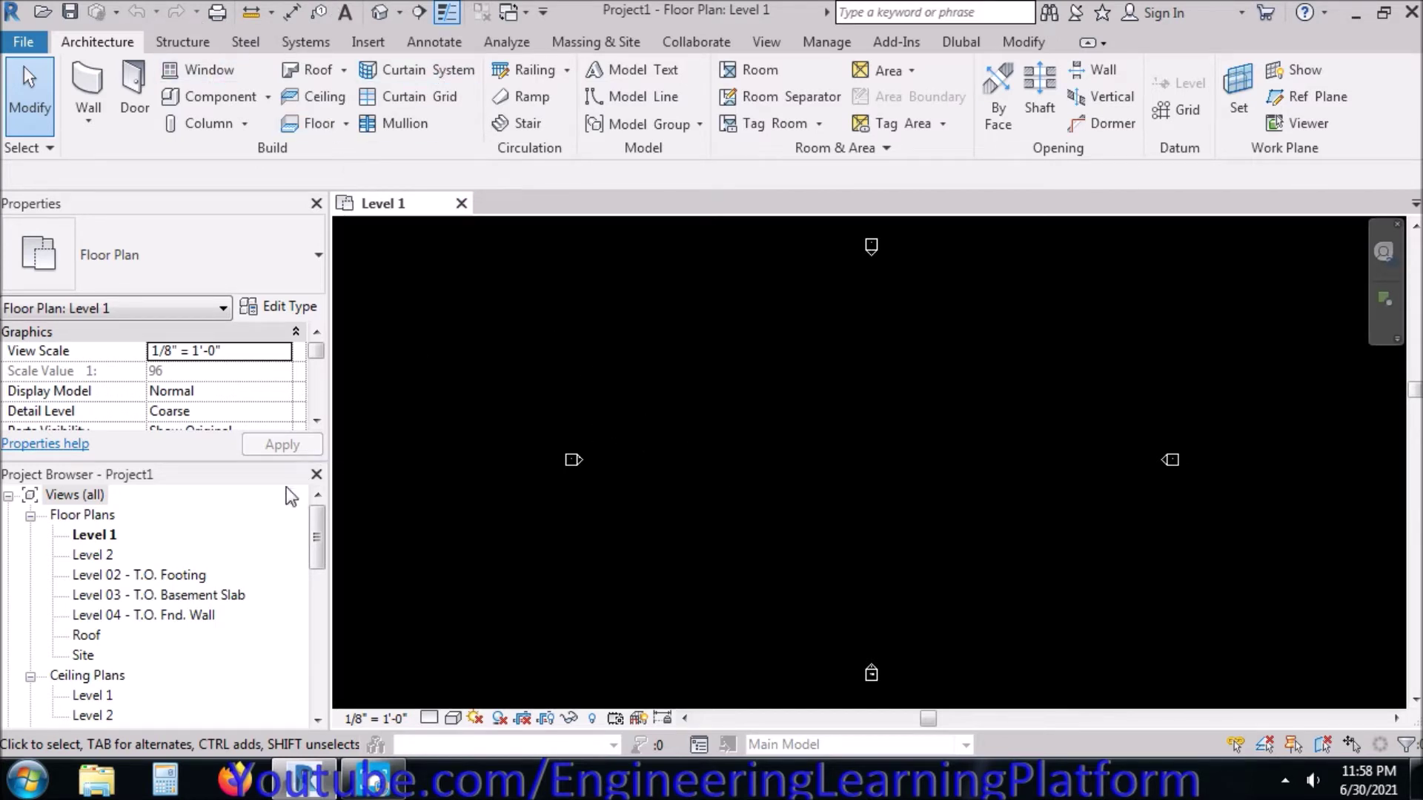
- Open the Level 02 - T.O. Footing plan, close Level 1, and start a rectangular structural floor sketch
double_click(170, 576)
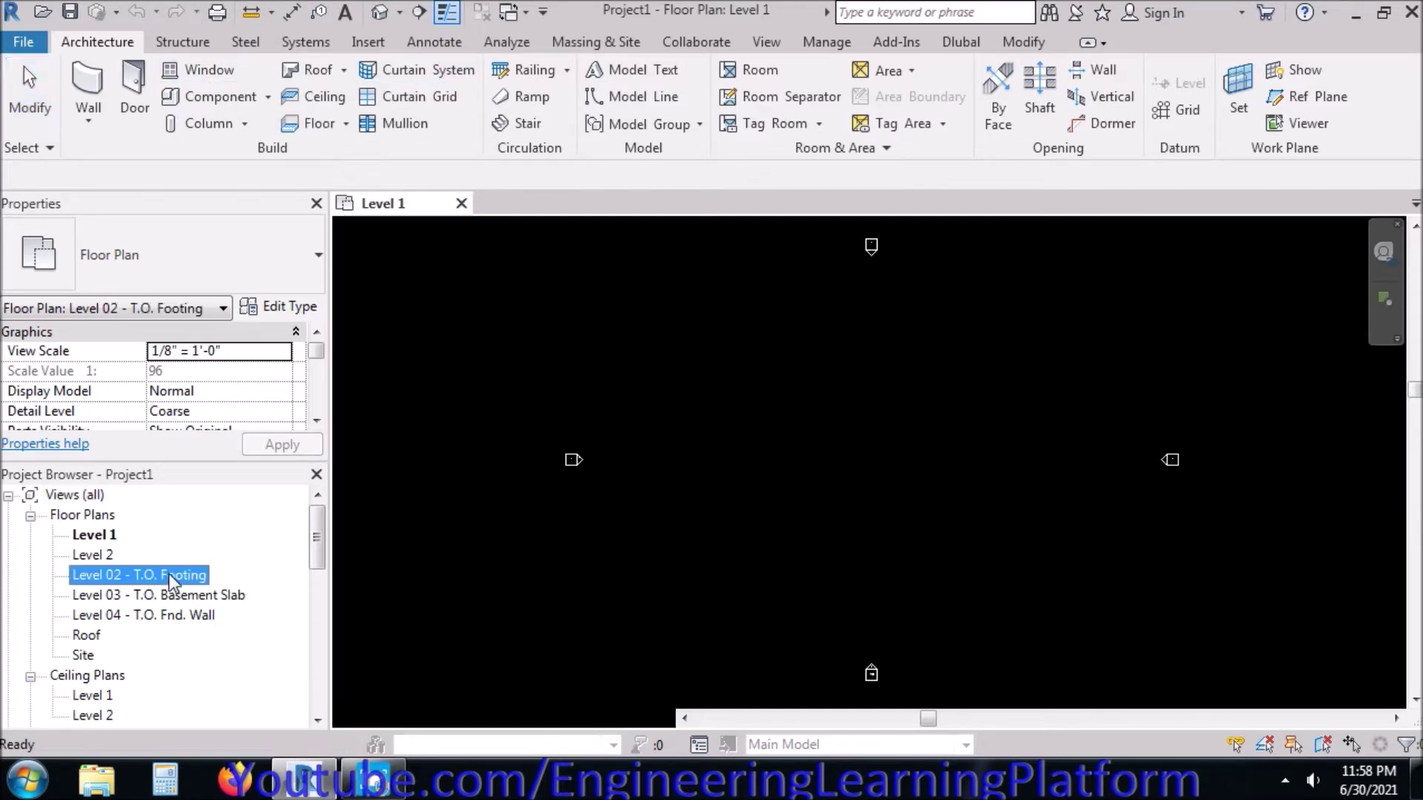
click(454, 204)
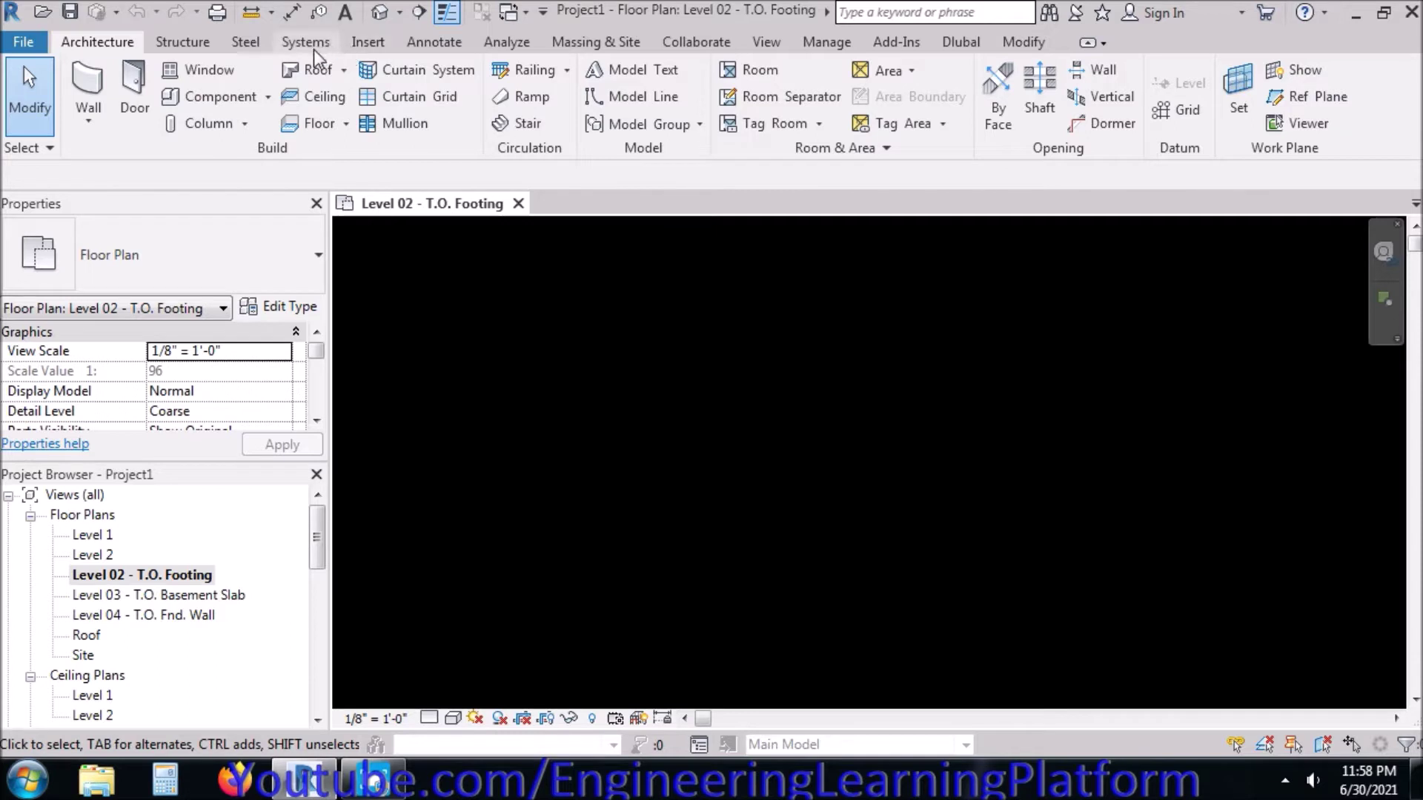
click(177, 40)
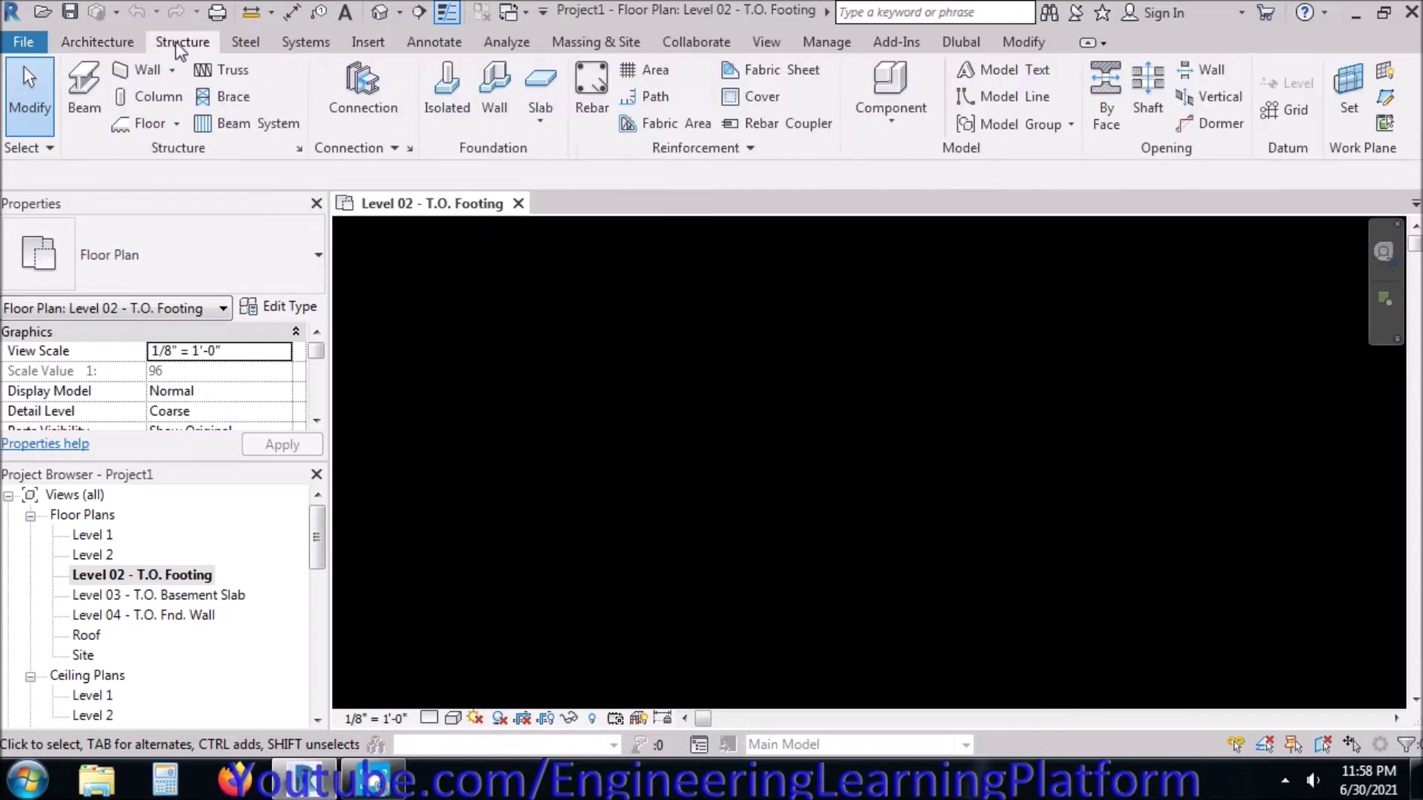
click(178, 124)
click(181, 124)
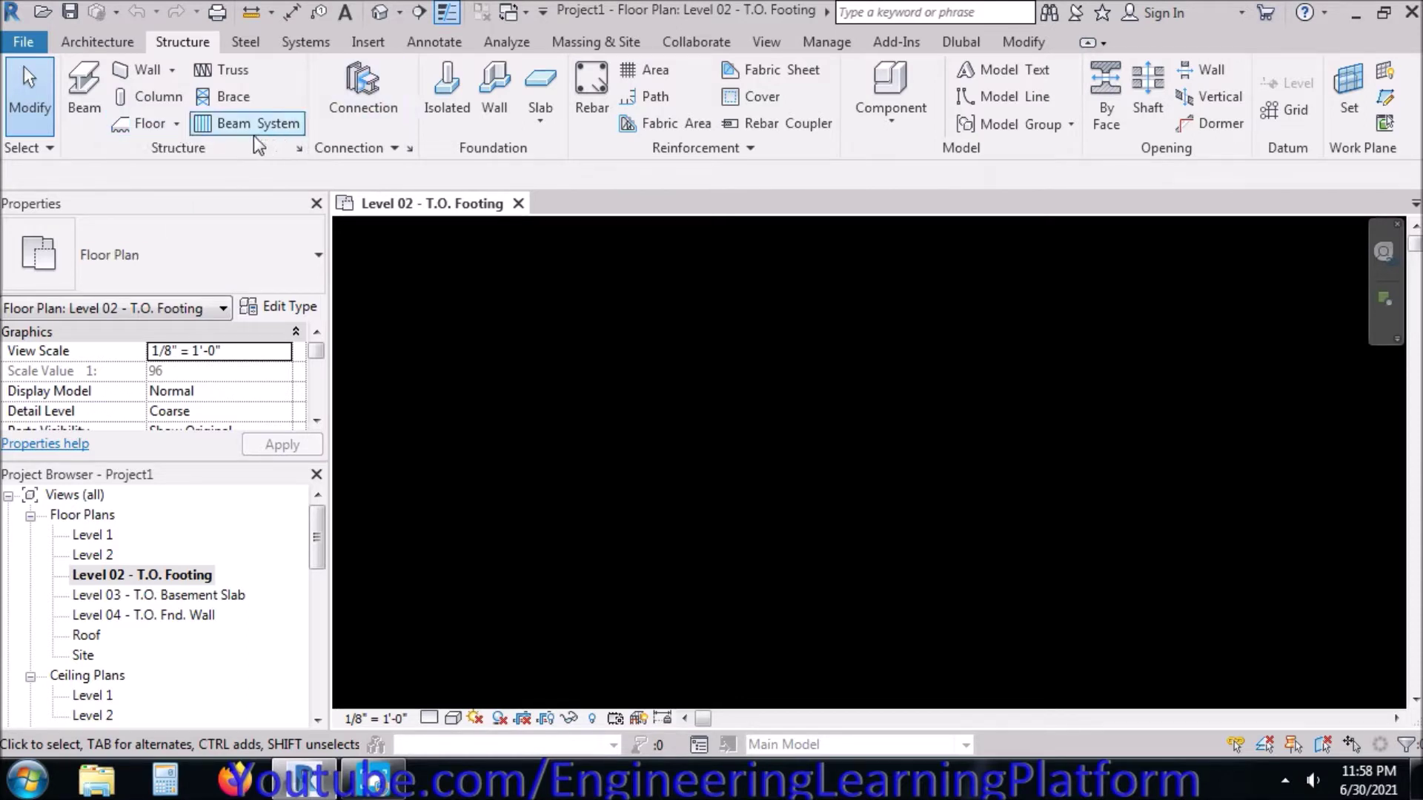
click(180, 130)
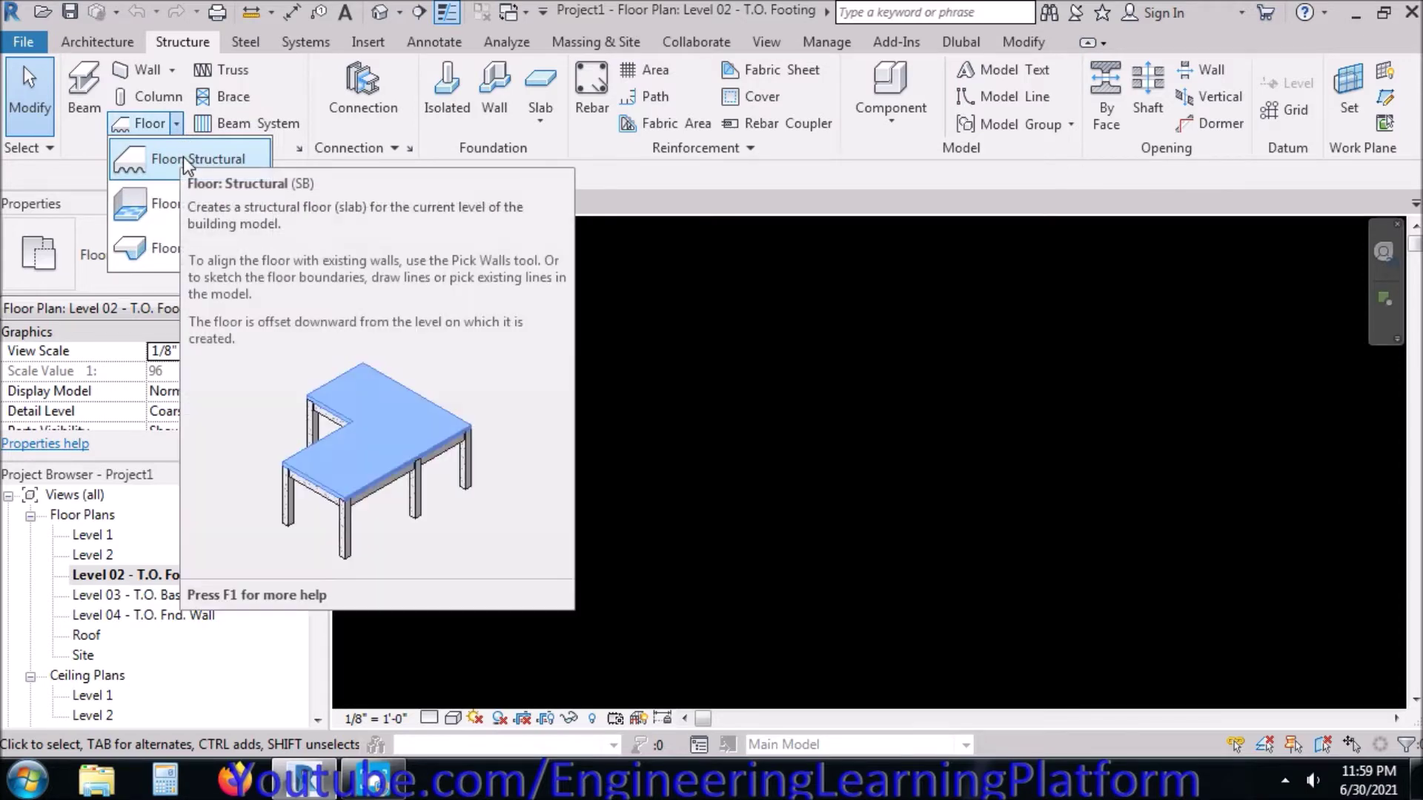
click(184, 157)
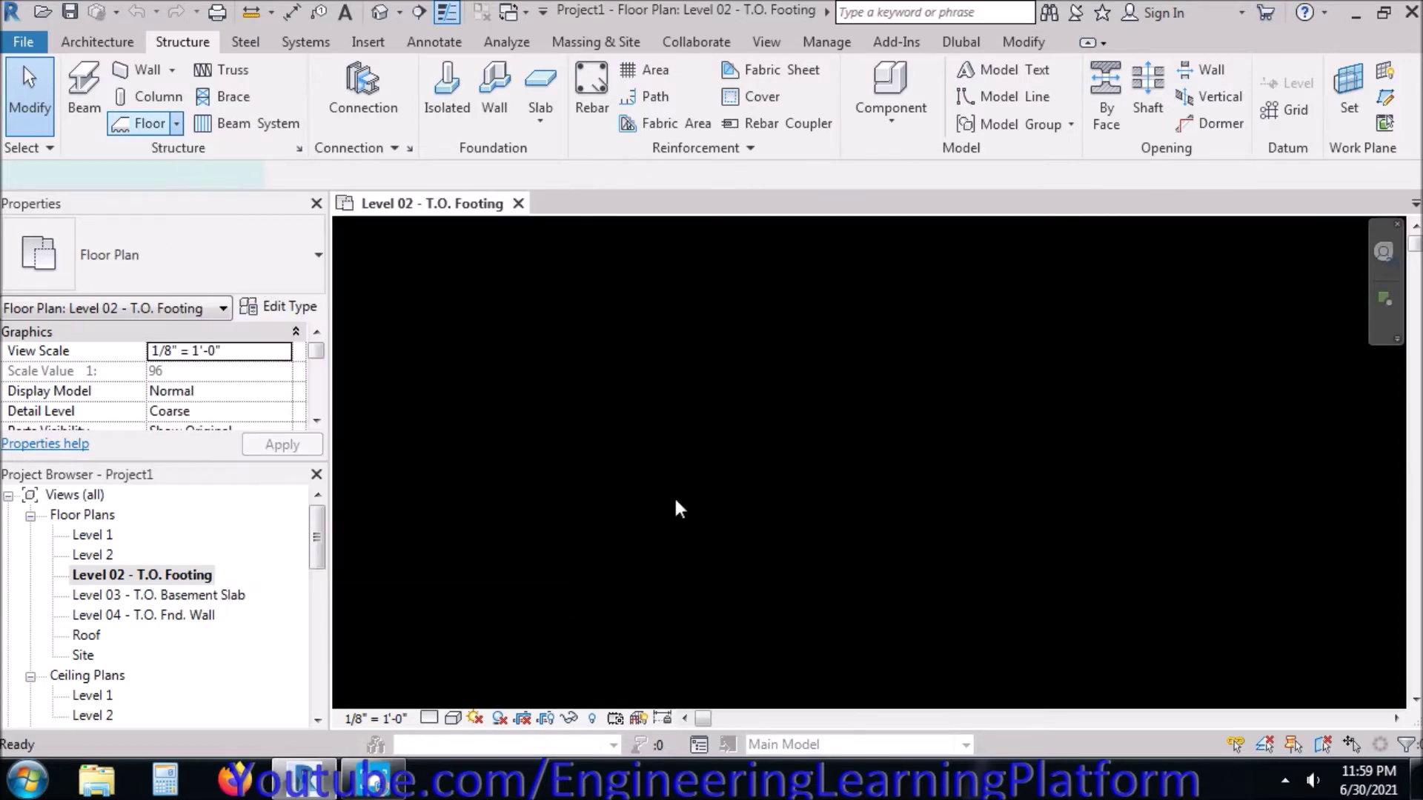
click(1081, 71)
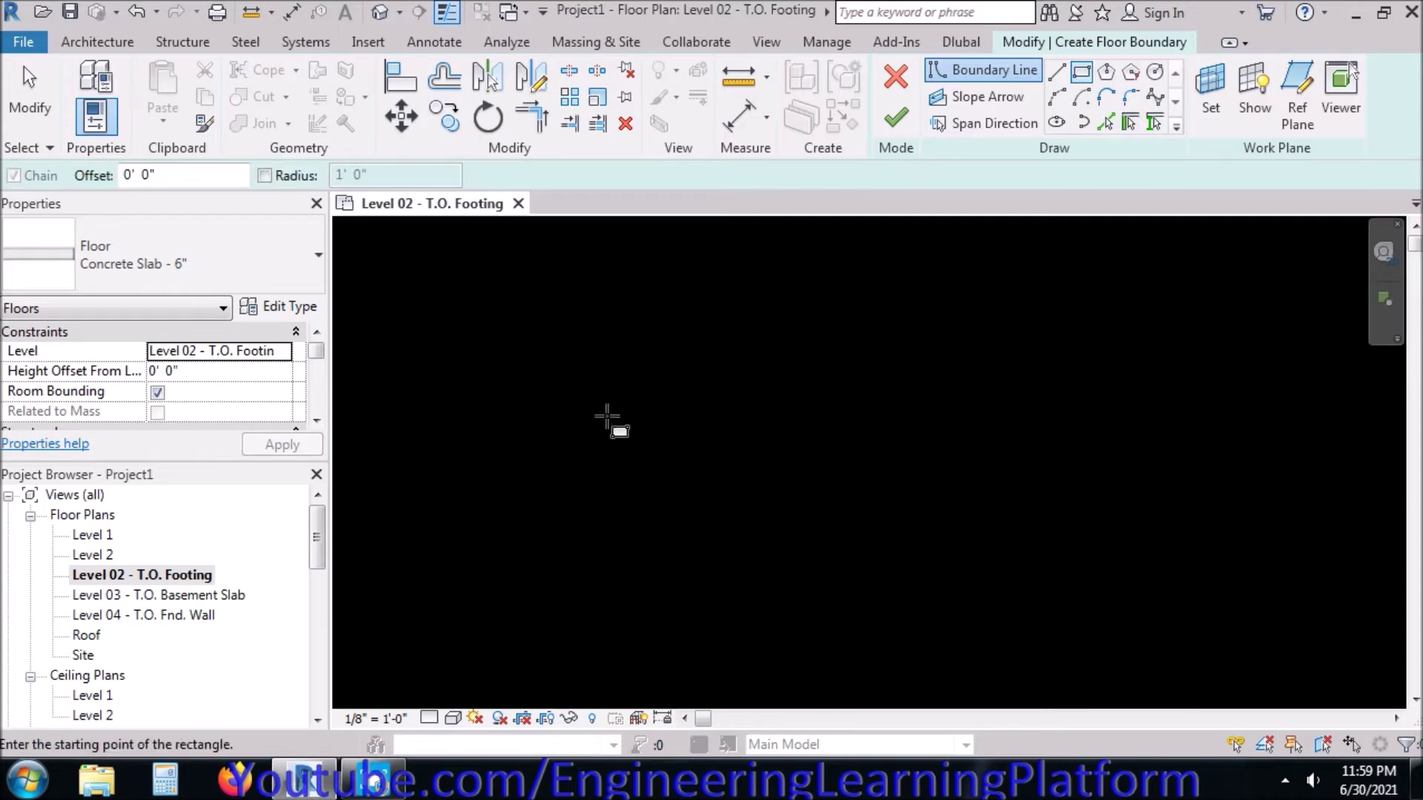
- Sketch an 8'-0" x 8'-0" rectangular floor boundary and finish the sketch
click(561, 402)
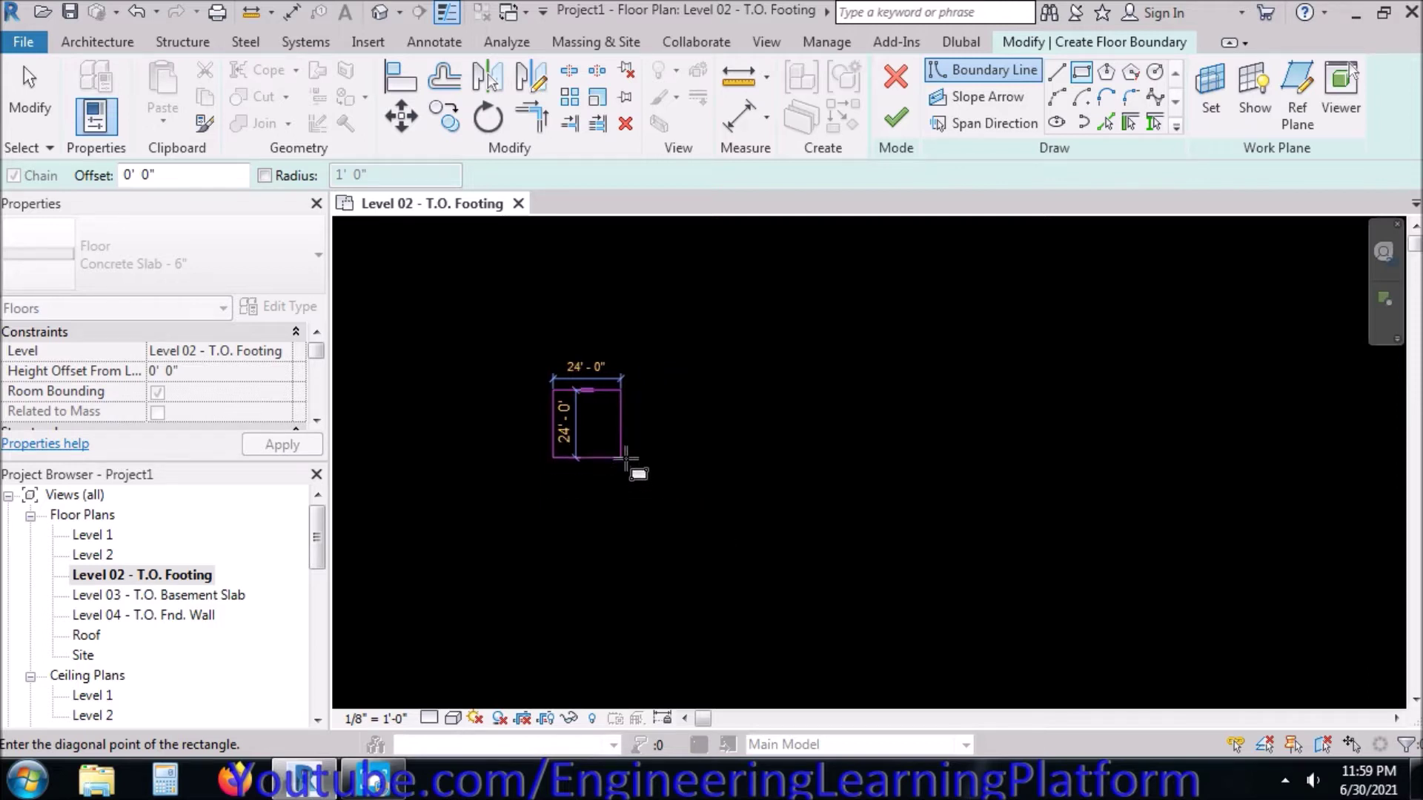
scroll(675, 518, up, 4)
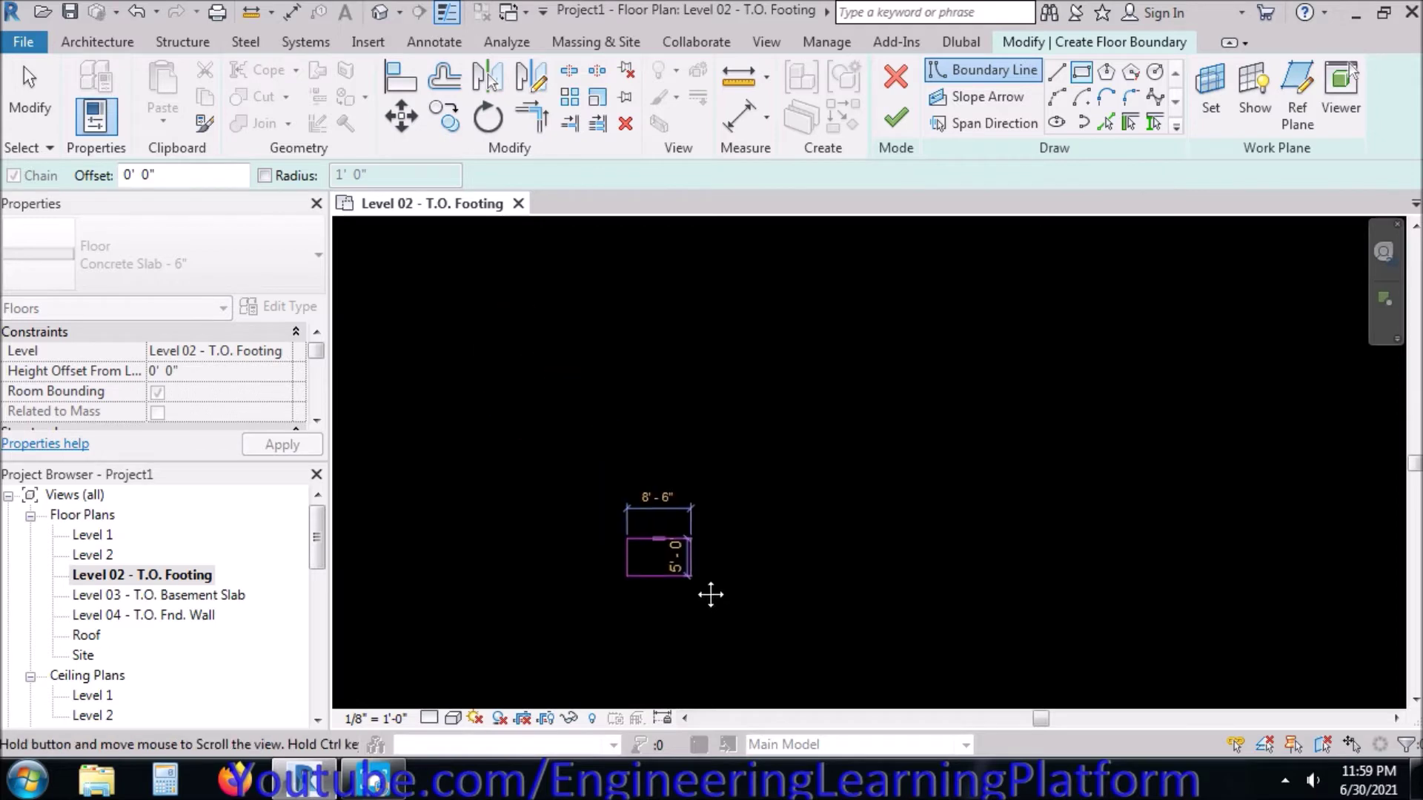
scroll(674, 509, up, 2)
middle_drag(674, 510, 741, 388)
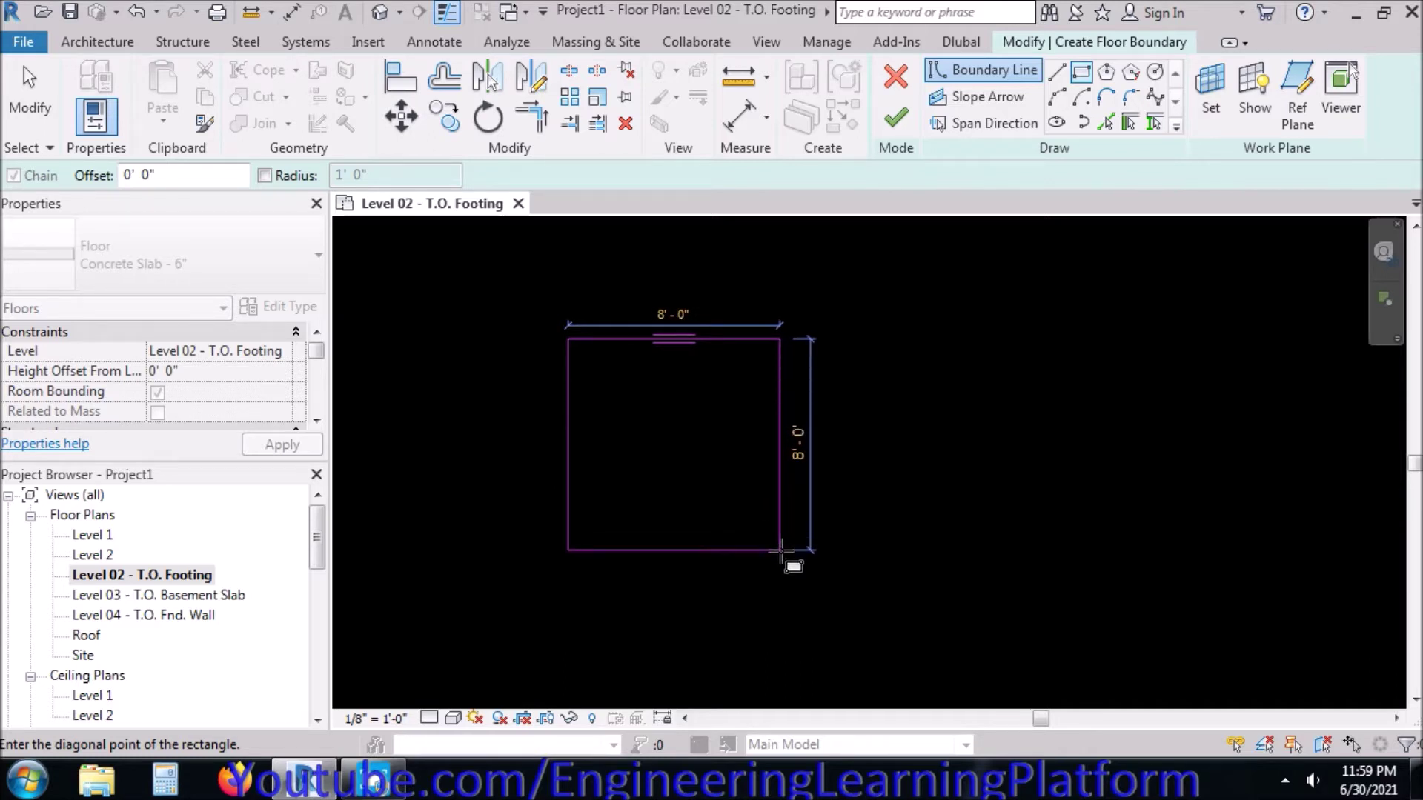
click(781, 550)
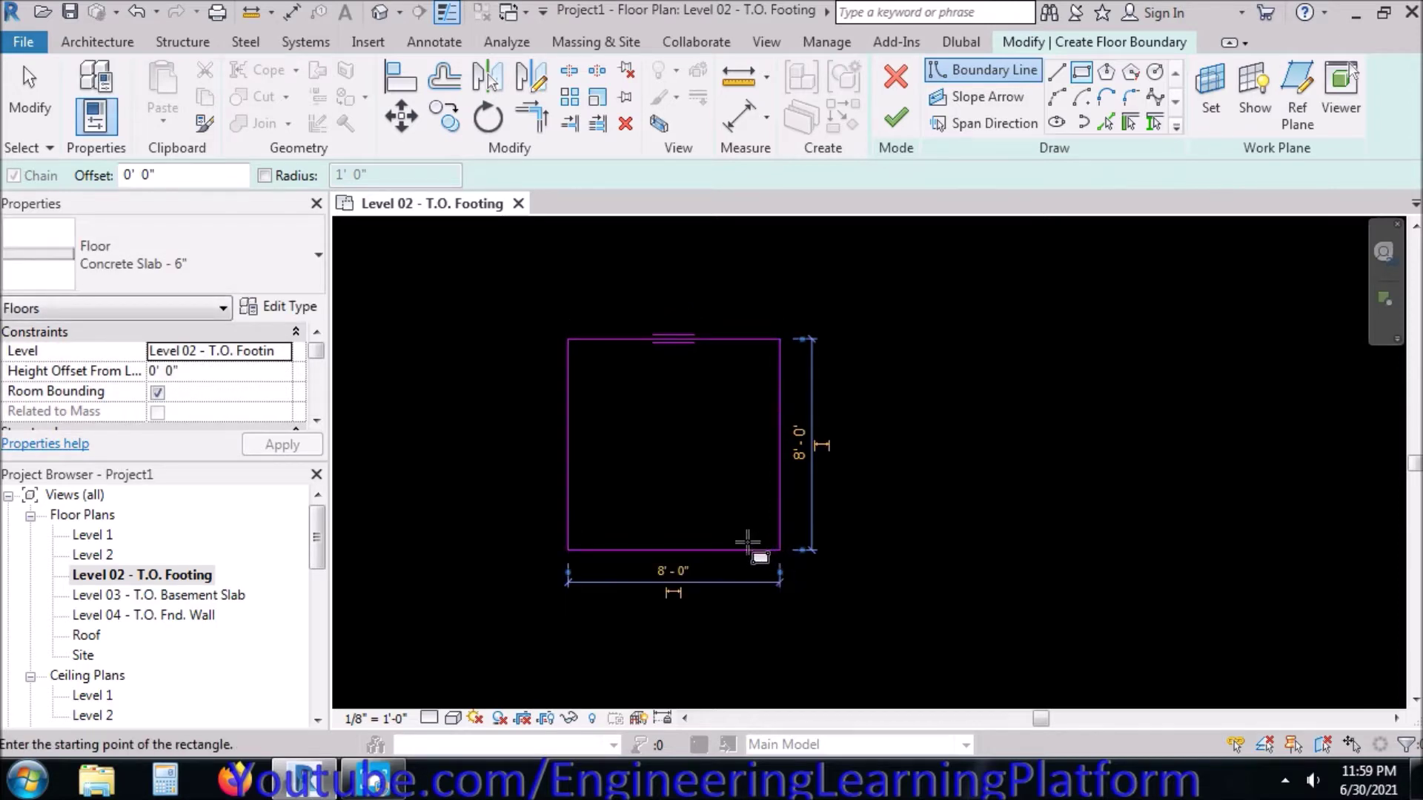
click(896, 117)
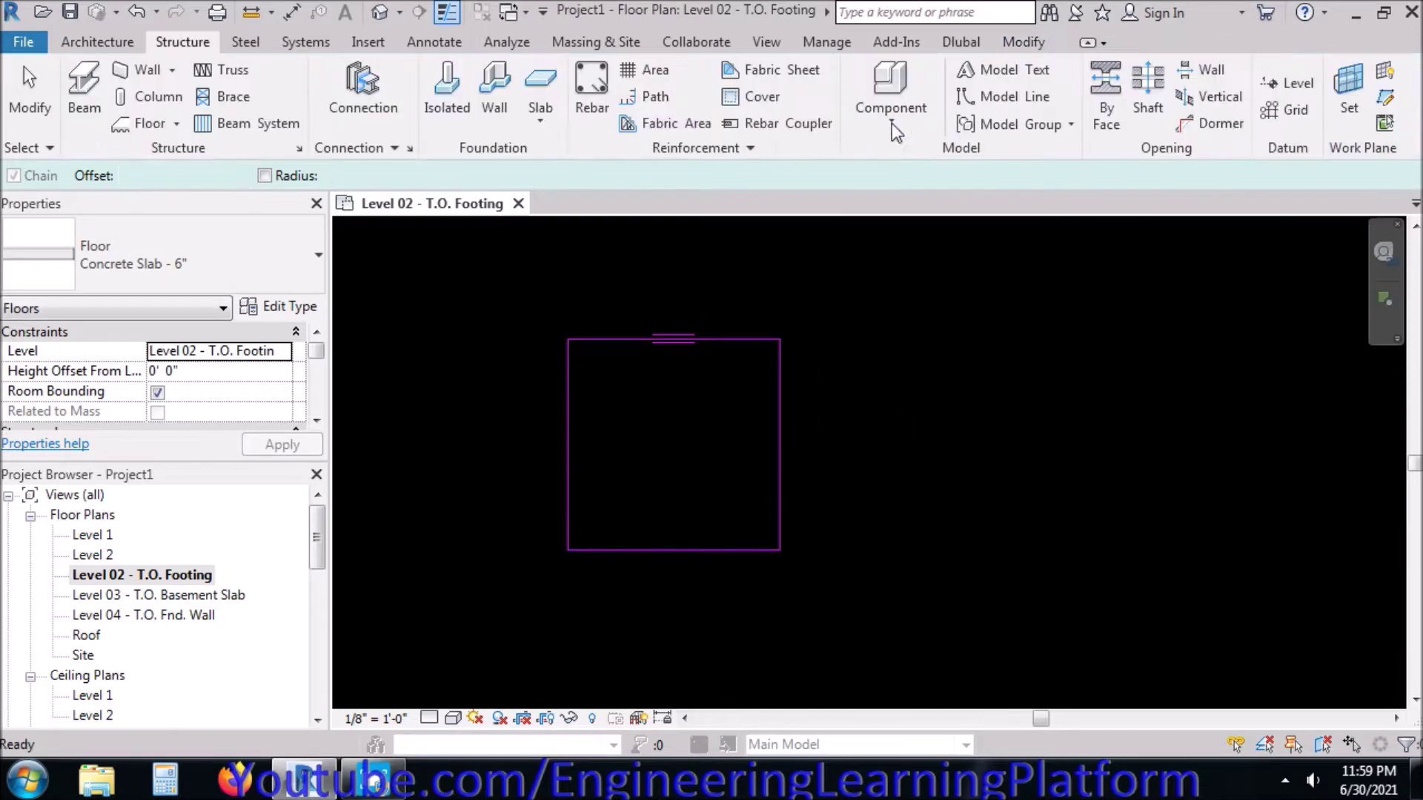
click(701, 374)
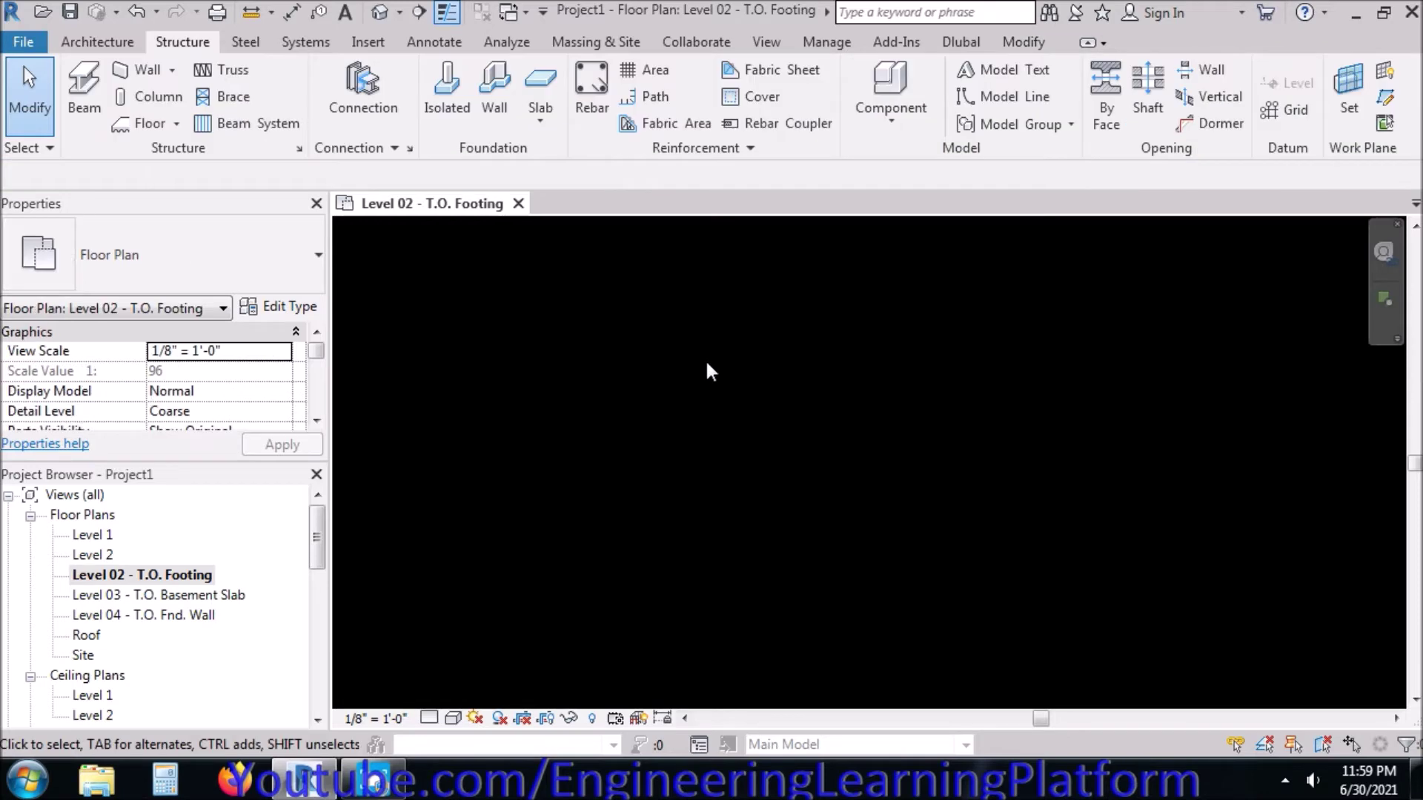
- In the default 3D view, duplicate the slab's floor type as FOOTING 24"
click(380, 14)
click(850, 645)
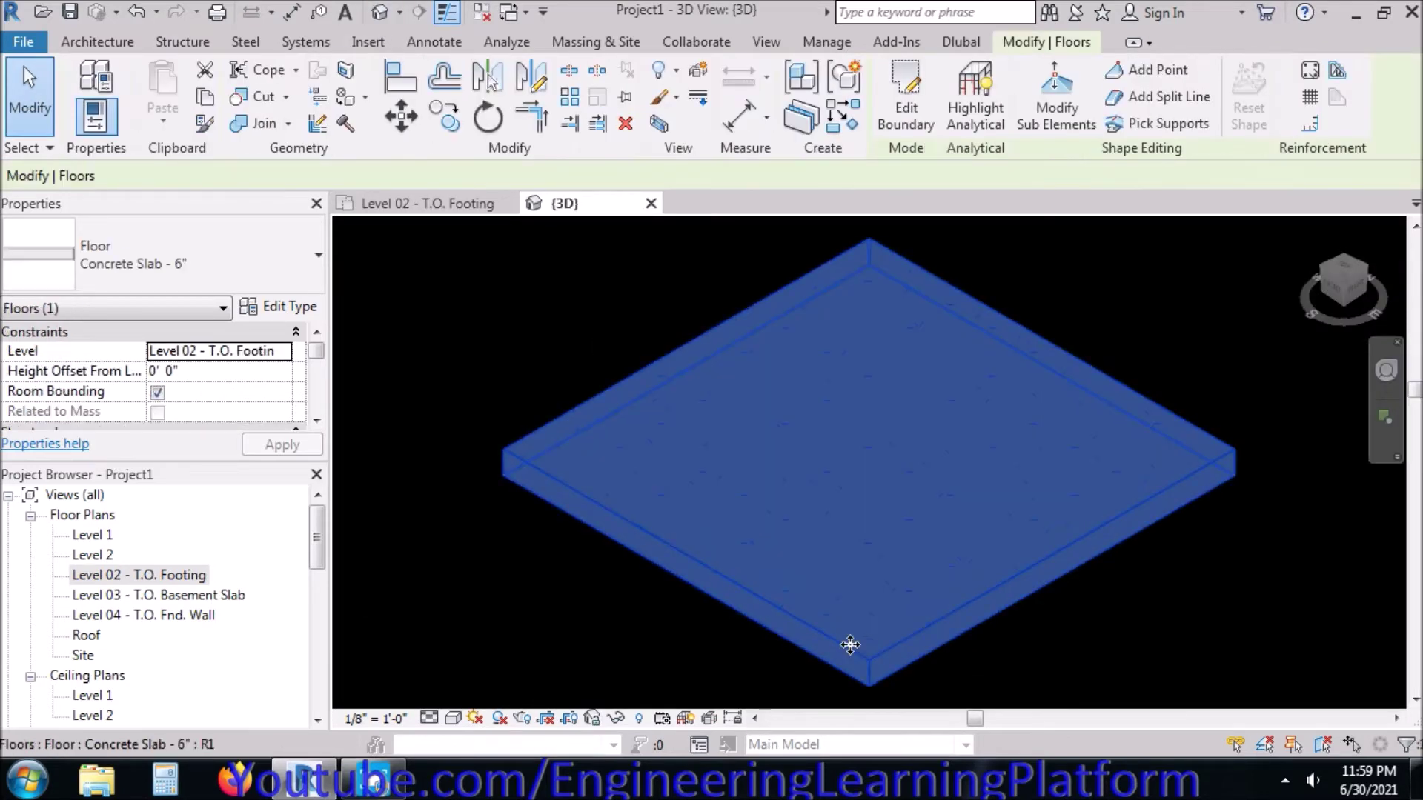
click(287, 308)
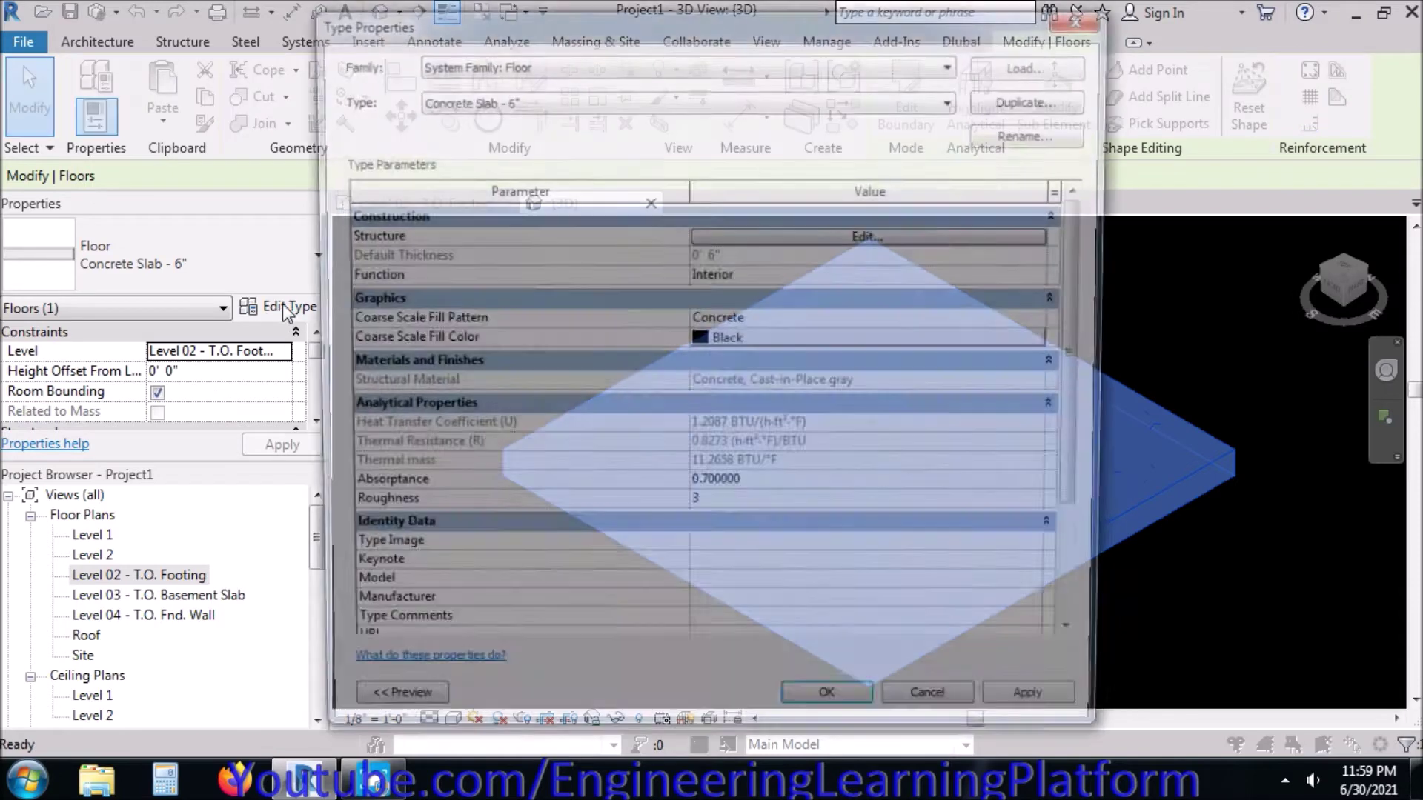
click(1036, 98)
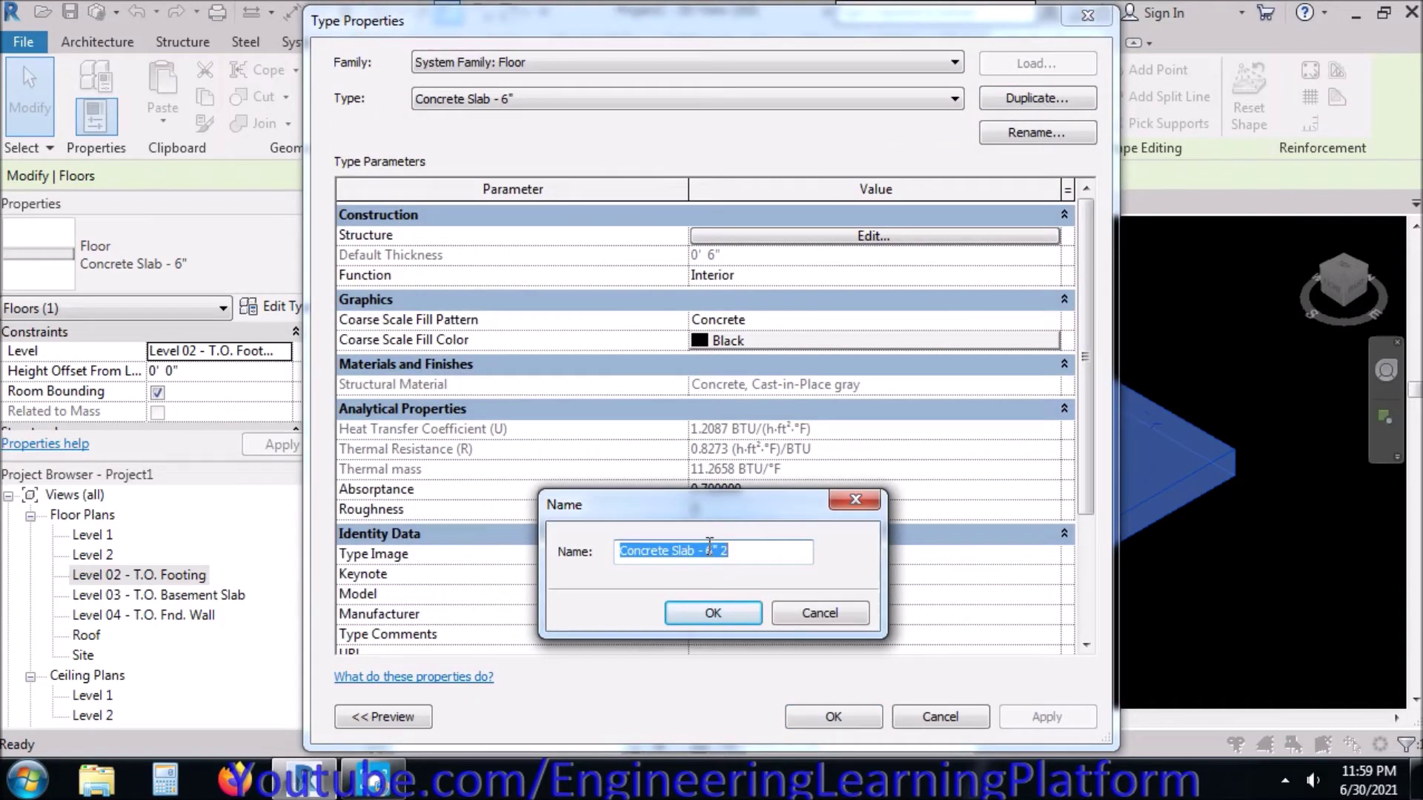
text(FOOTING 24)
click(713, 615)
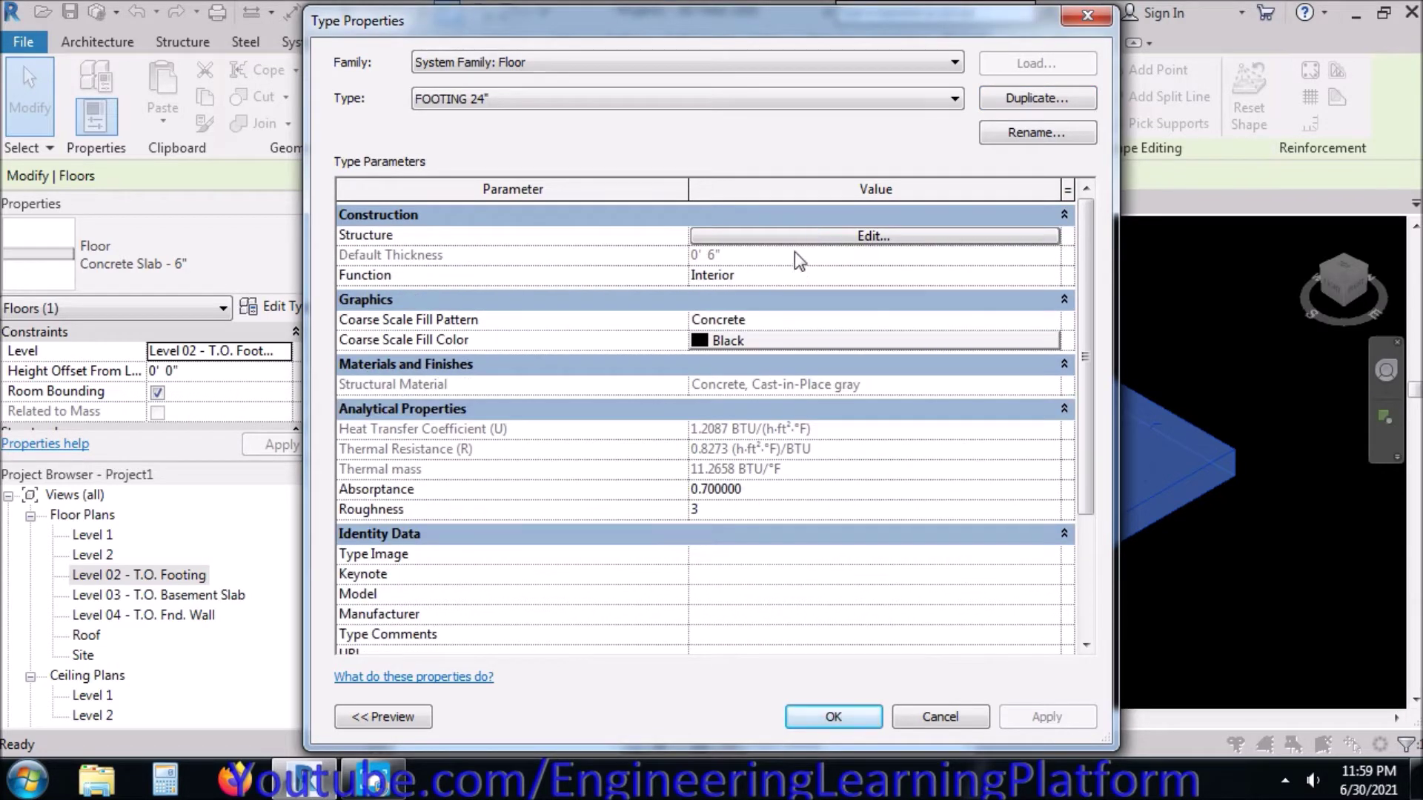
- Set the FOOTING 24" structure layer thickness to 2'-0" and apply the type
click(798, 237)
click(741, 233)
double_click(683, 233)
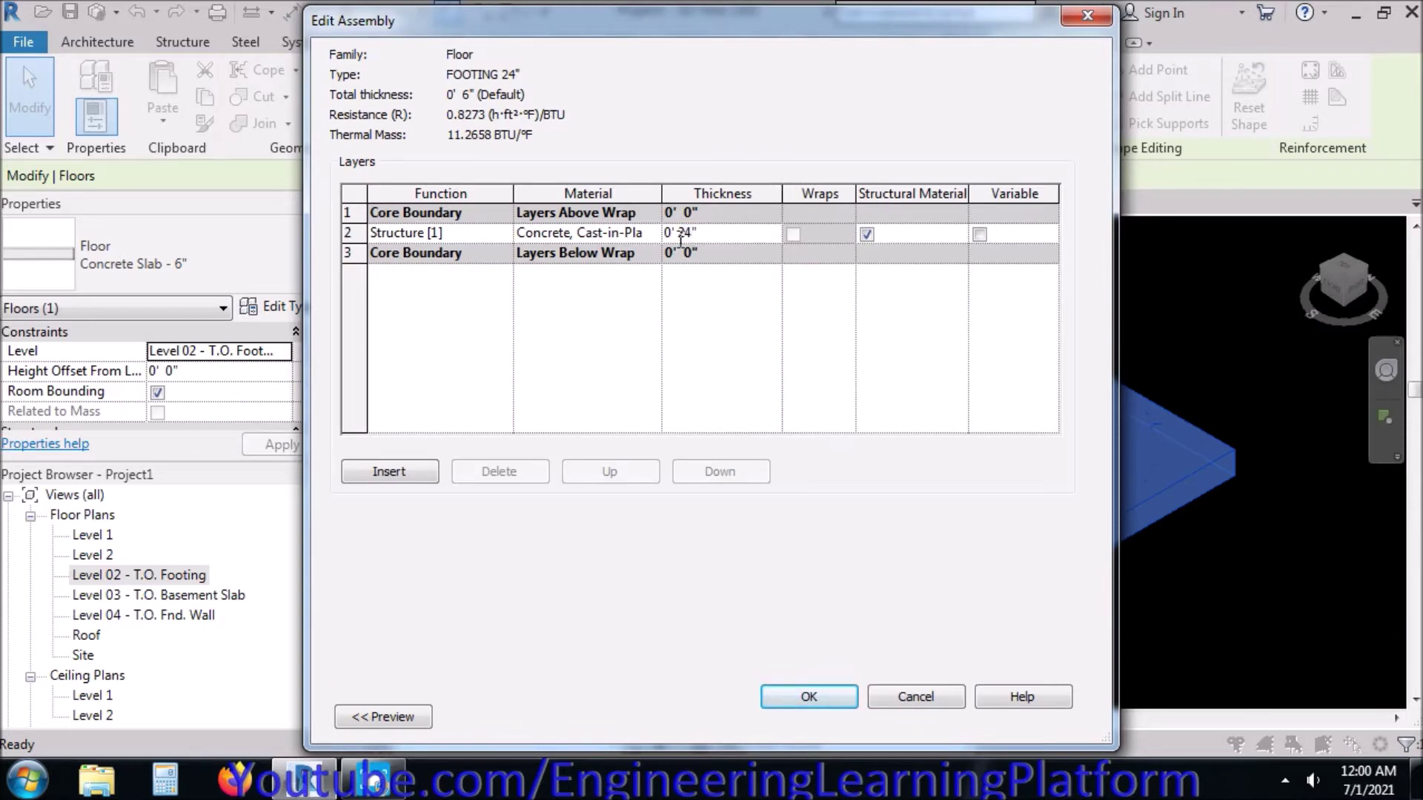
click(809, 696)
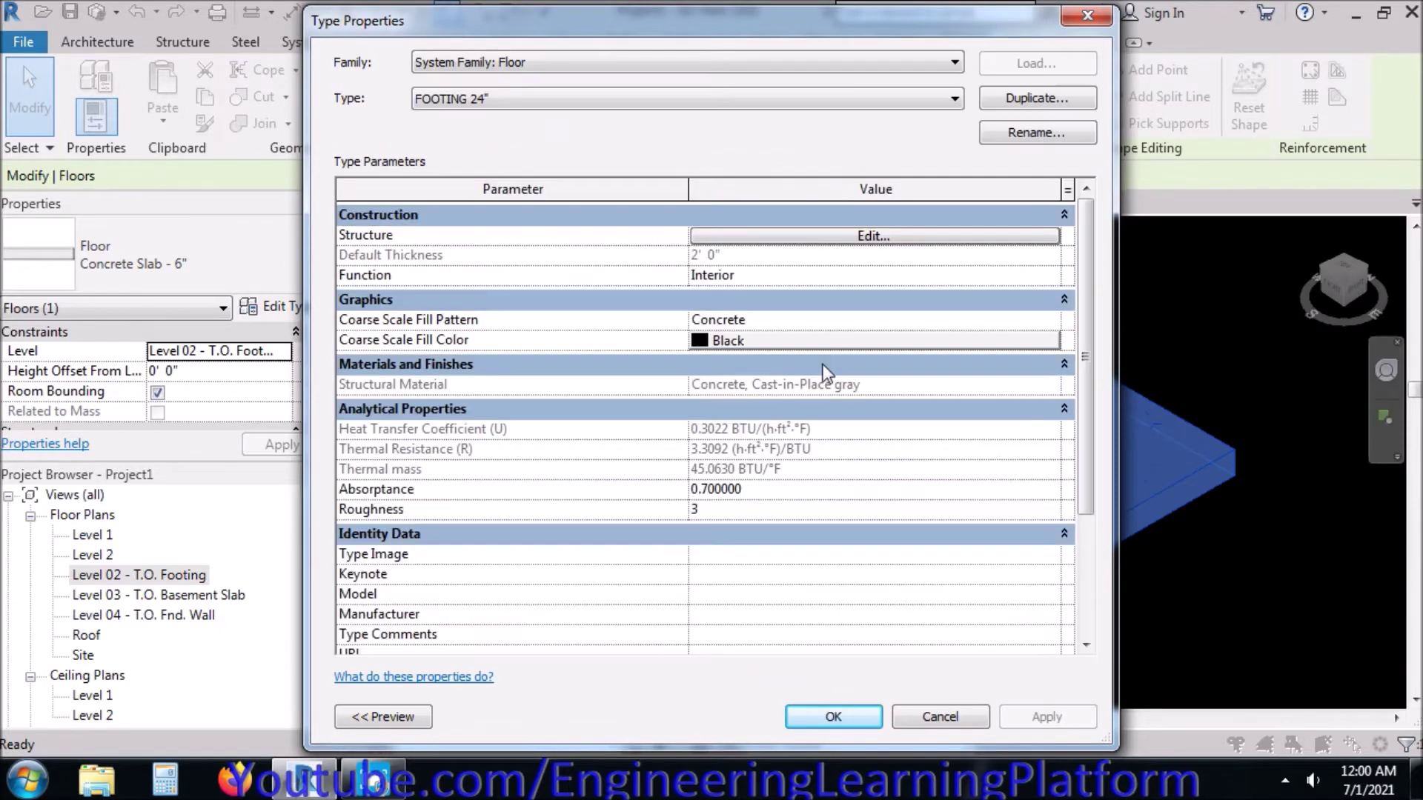
drag(1074, 368, 1083, 485)
click(870, 715)
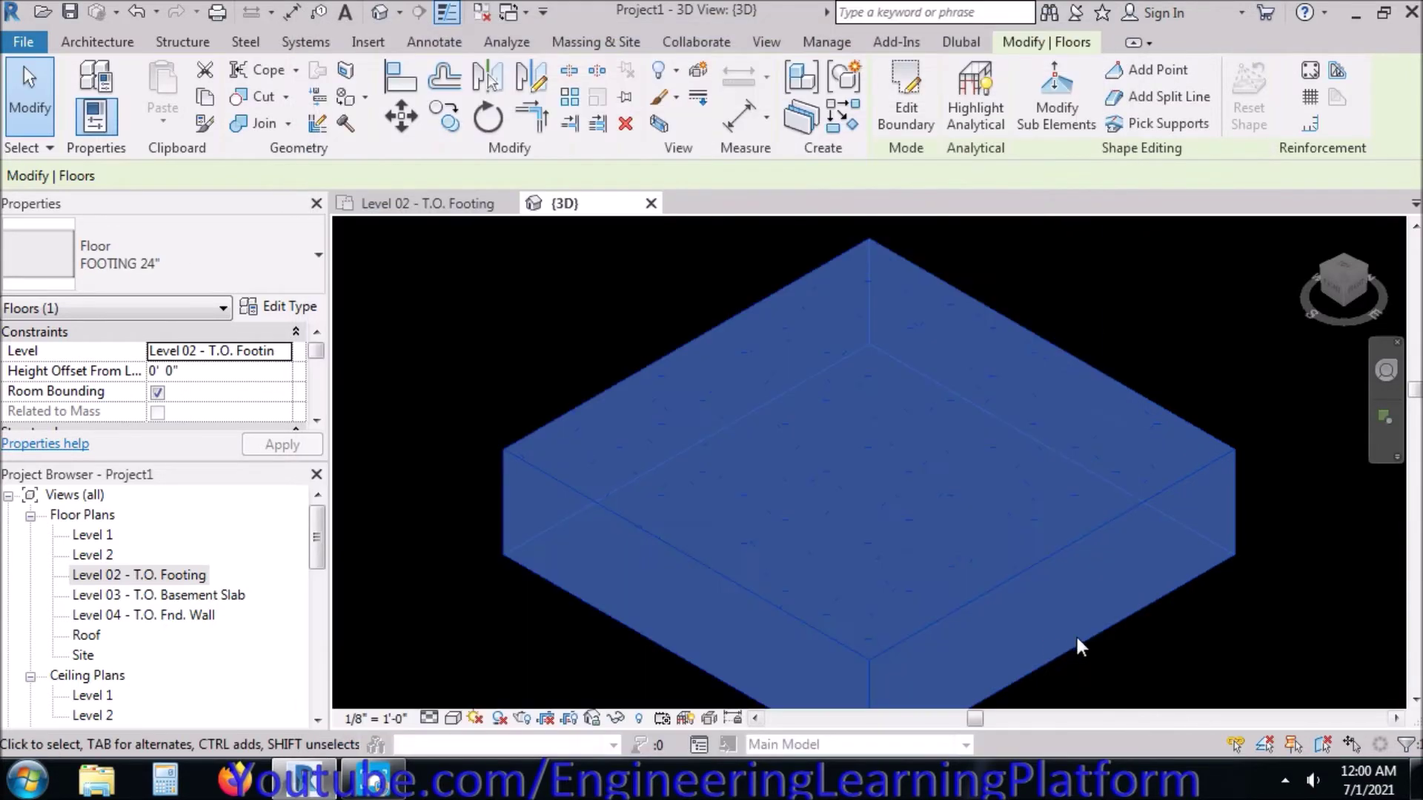
- Set the 3D view to Fine detail level and Realistic visual style
click(1128, 656)
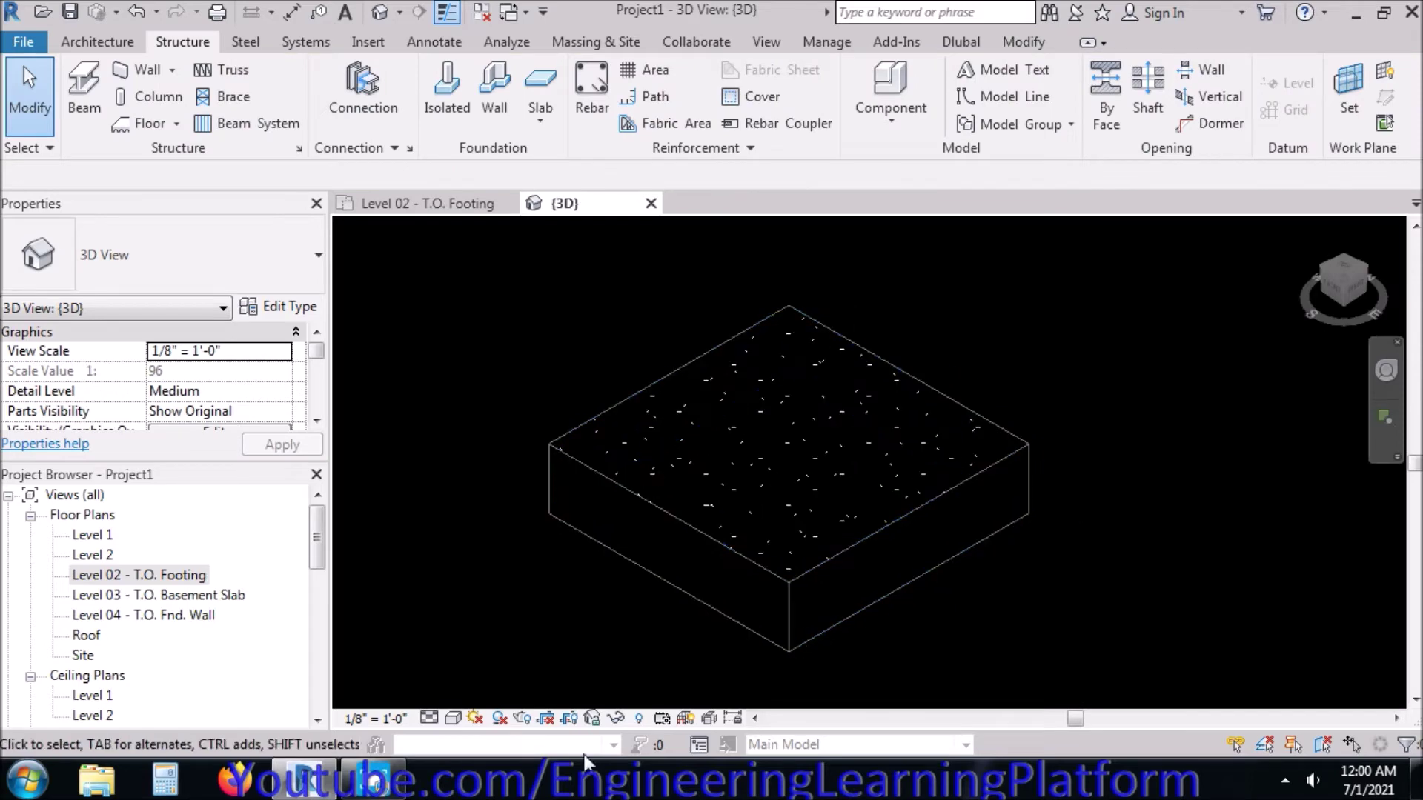
click(428, 719)
click(449, 698)
click(452, 719)
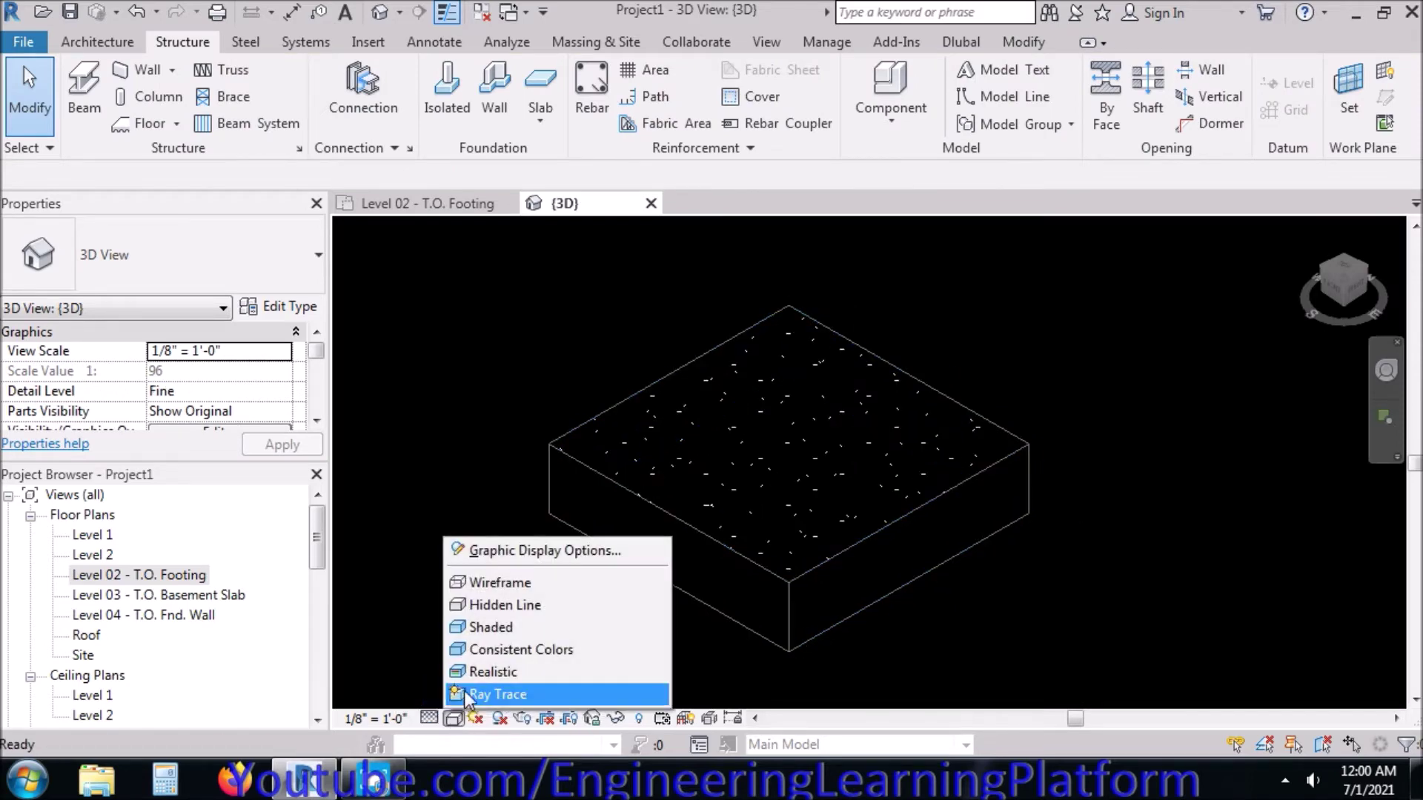
click(494, 663)
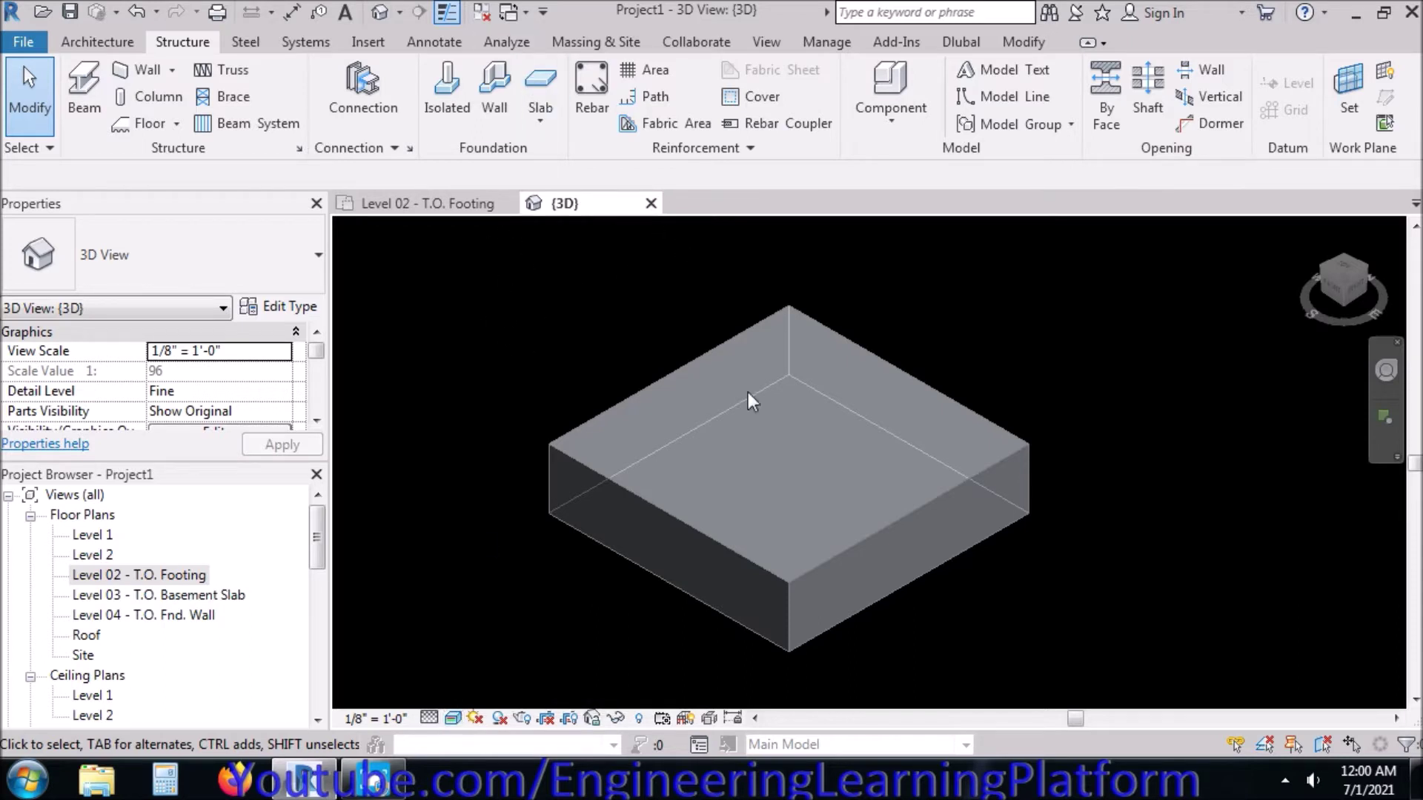
- Open the Level 03 - T.O. Basement Slab plan, closing the Level 04 and Level 02 plans
click(430, 203)
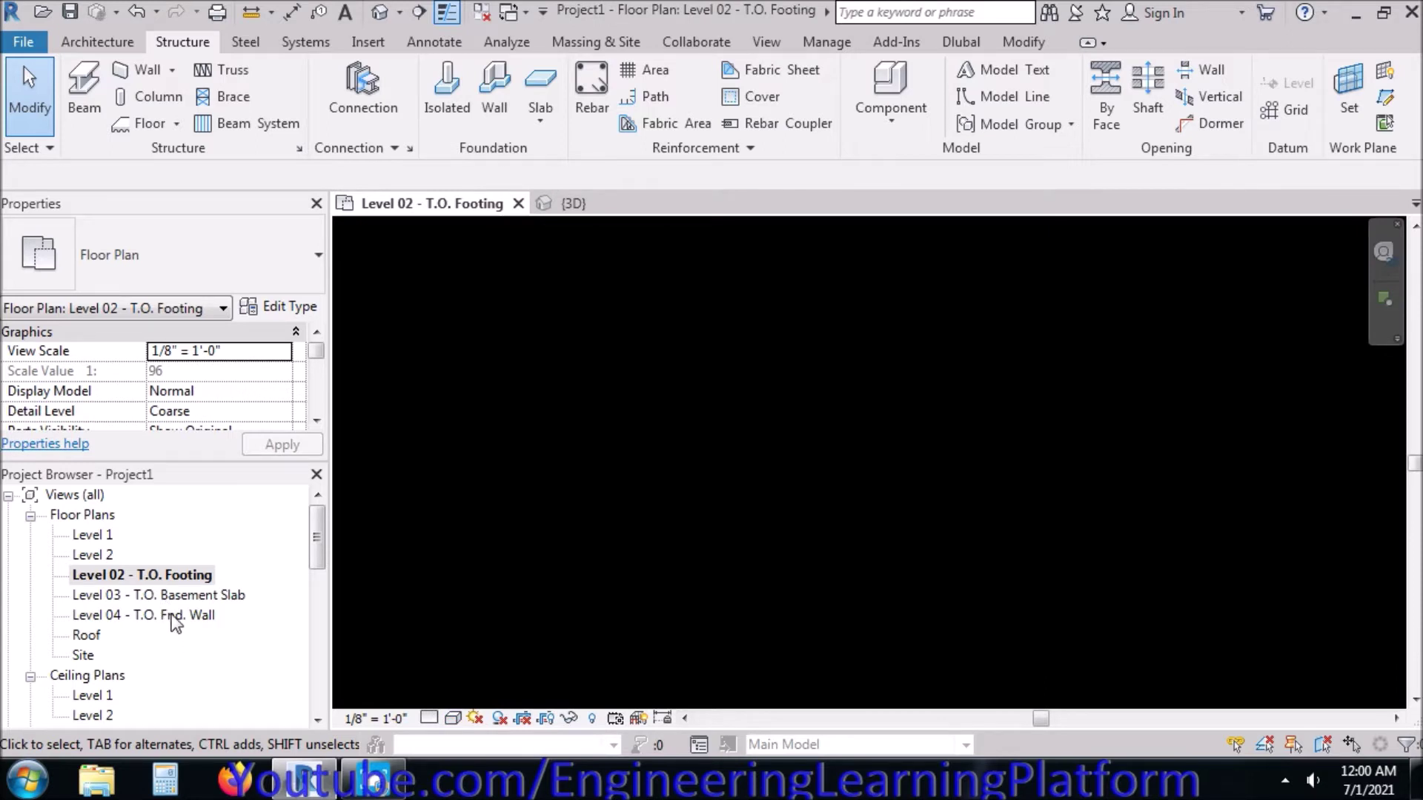
double_click(163, 595)
double_click(161, 617)
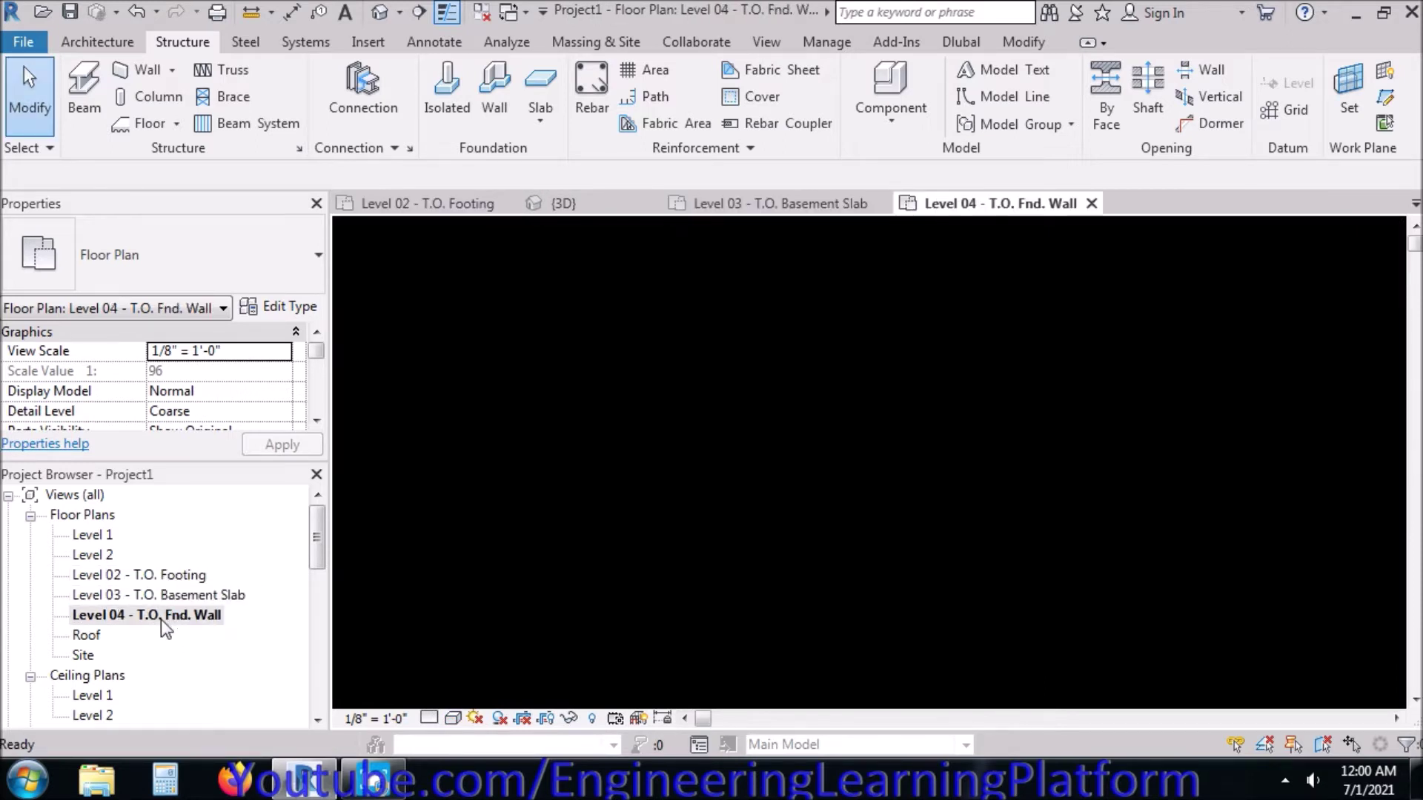
double_click(173, 593)
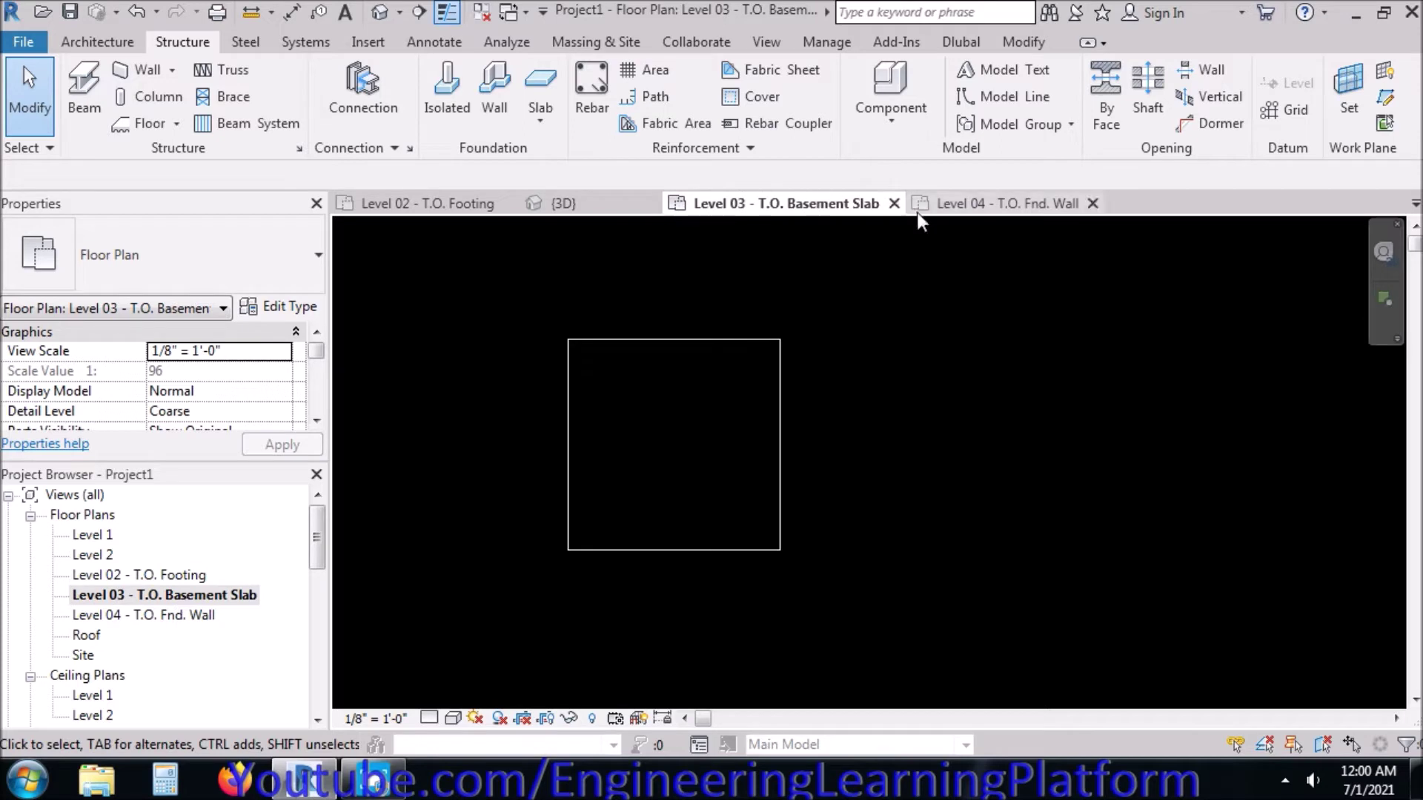
click(1092, 204)
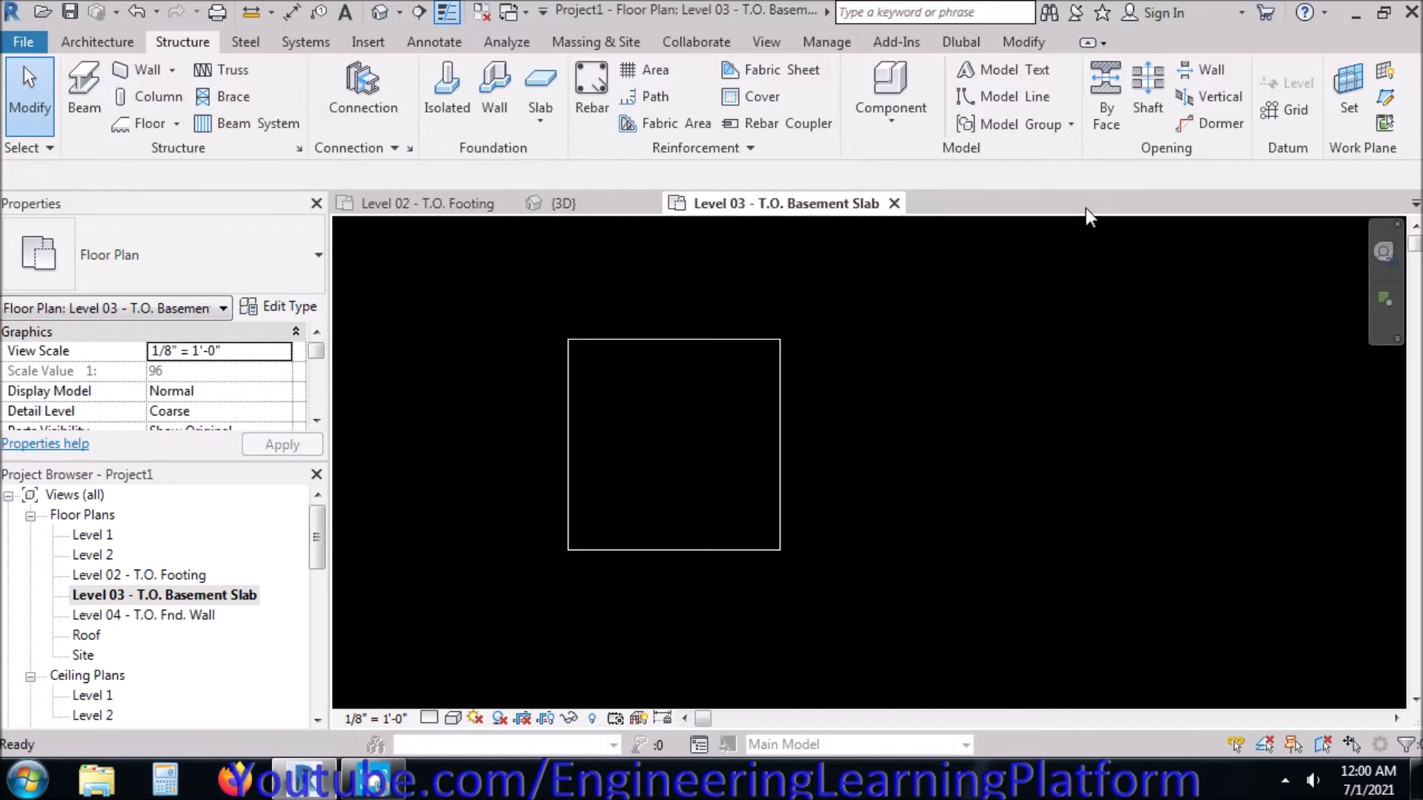
click(508, 203)
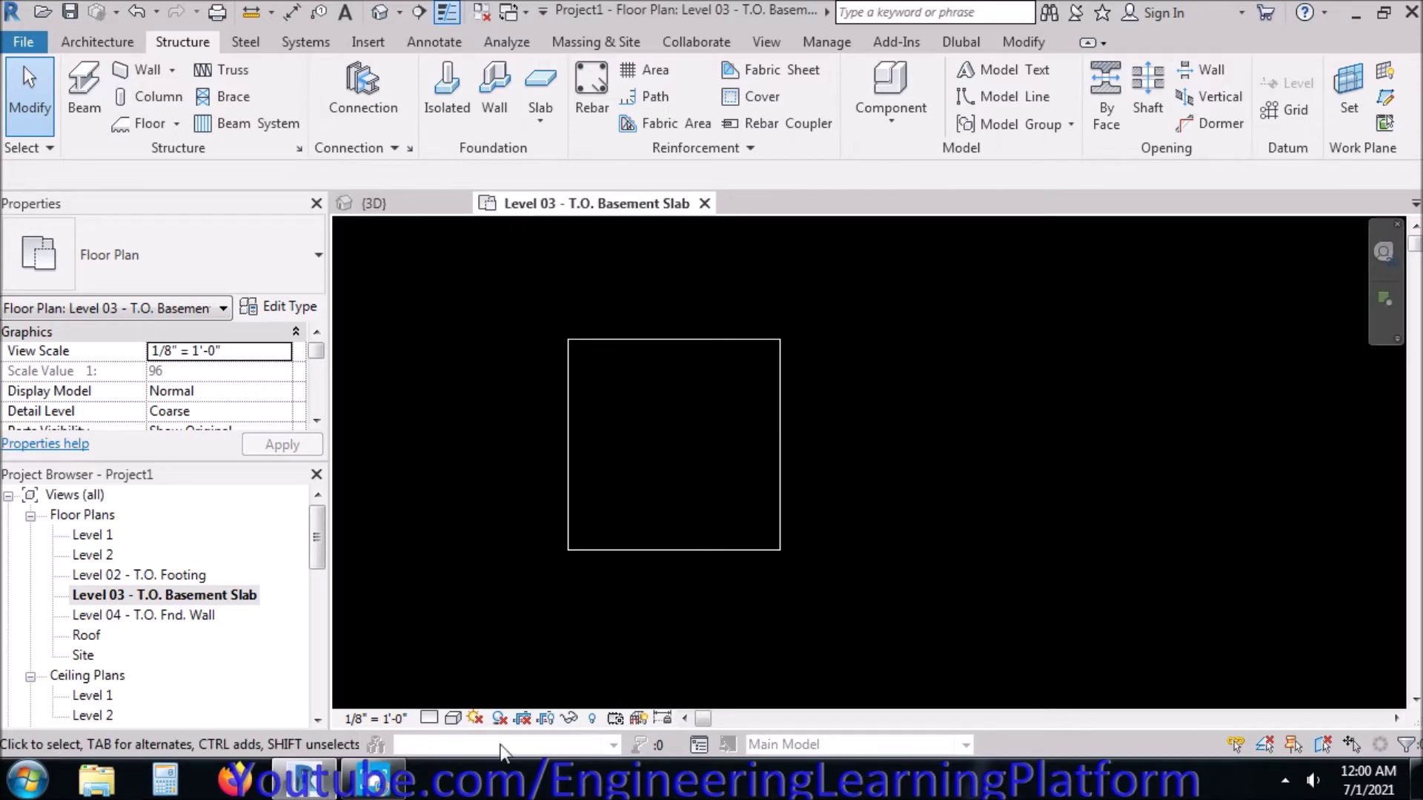
- Give the Level 03 plan Fine detail level and Realistic visual style
click(412, 718)
click(429, 718)
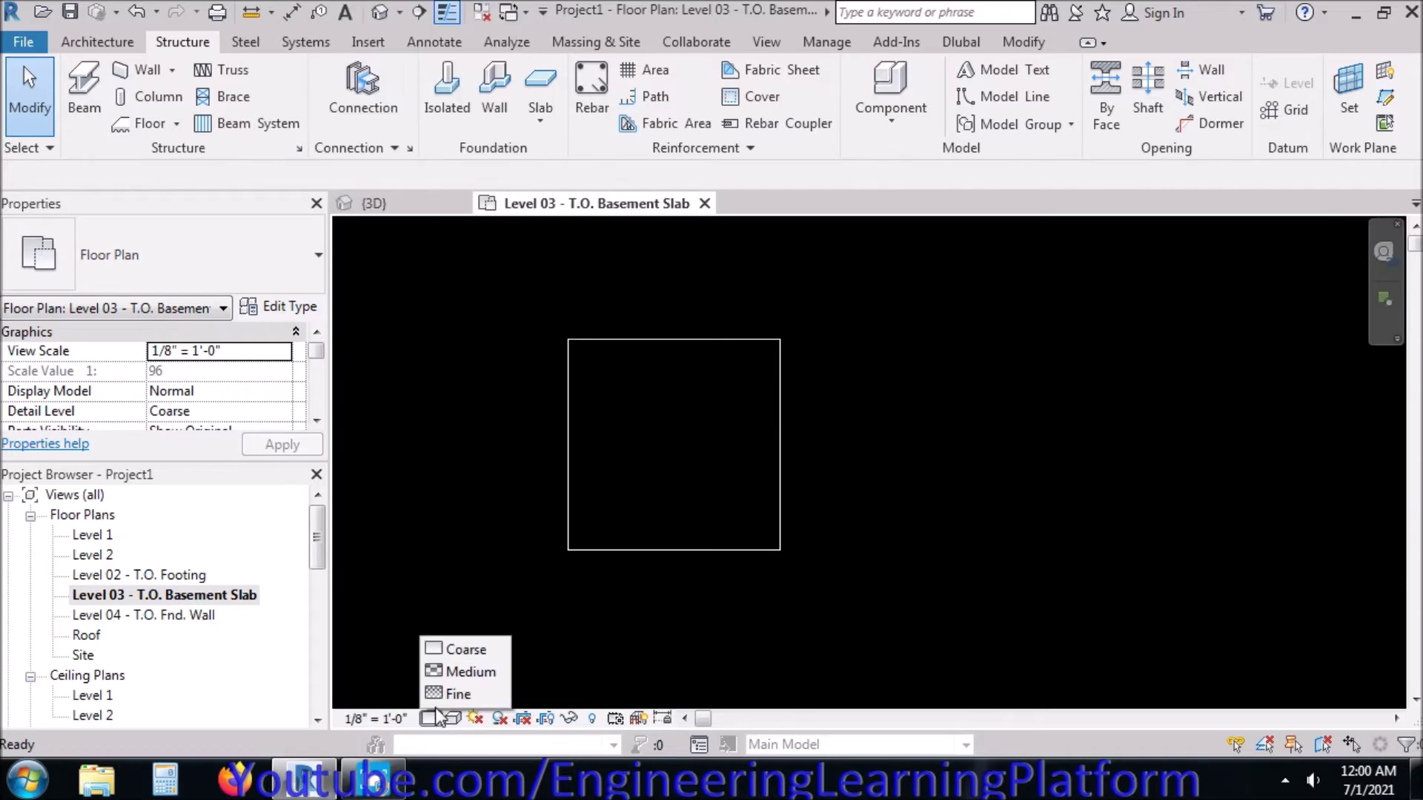
click(453, 692)
click(447, 718)
click(483, 668)
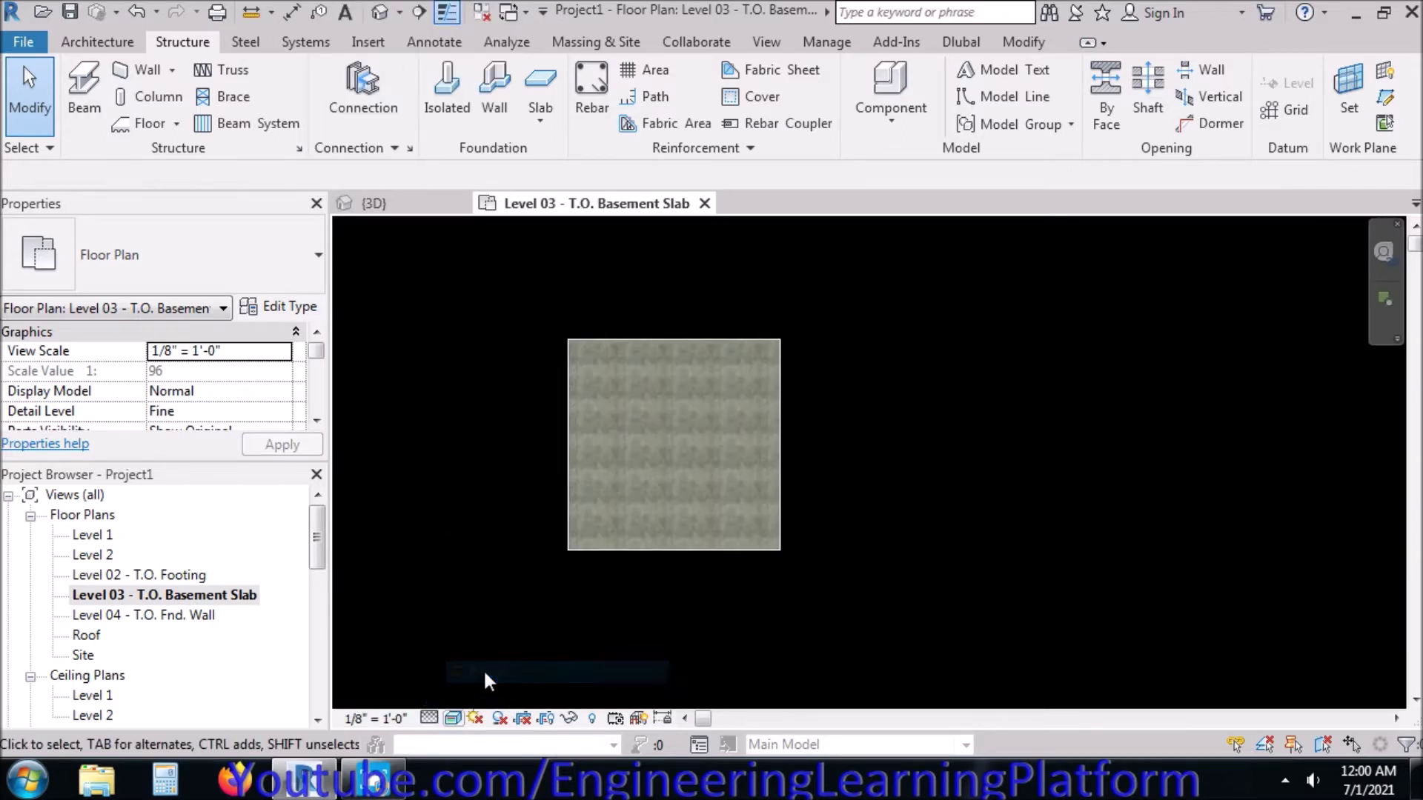
scroll(619, 453, up, 3)
scroll(625, 469, down, 2)
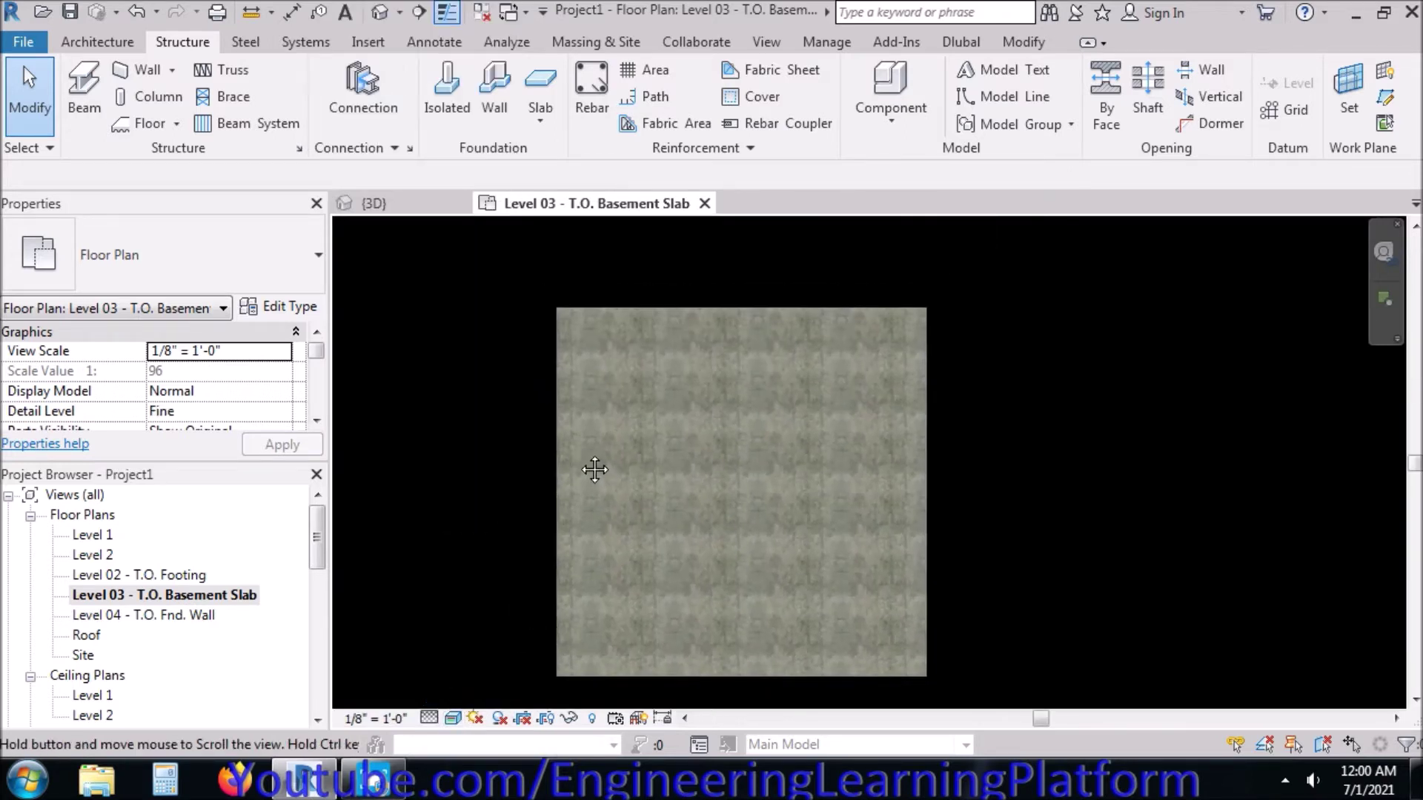
click(418, 11)
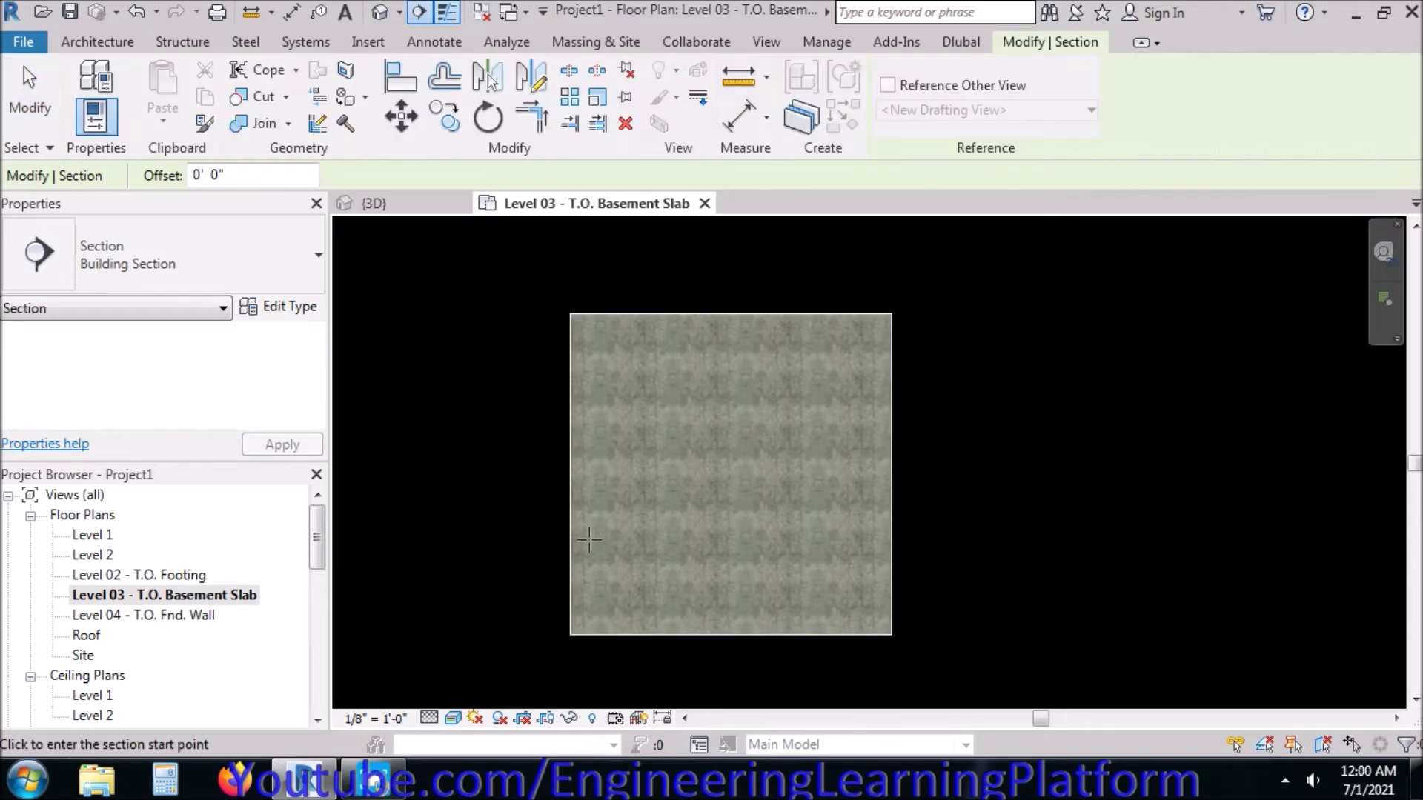
- Draw a section line across the slab and pull its far boundary down
click(491, 597)
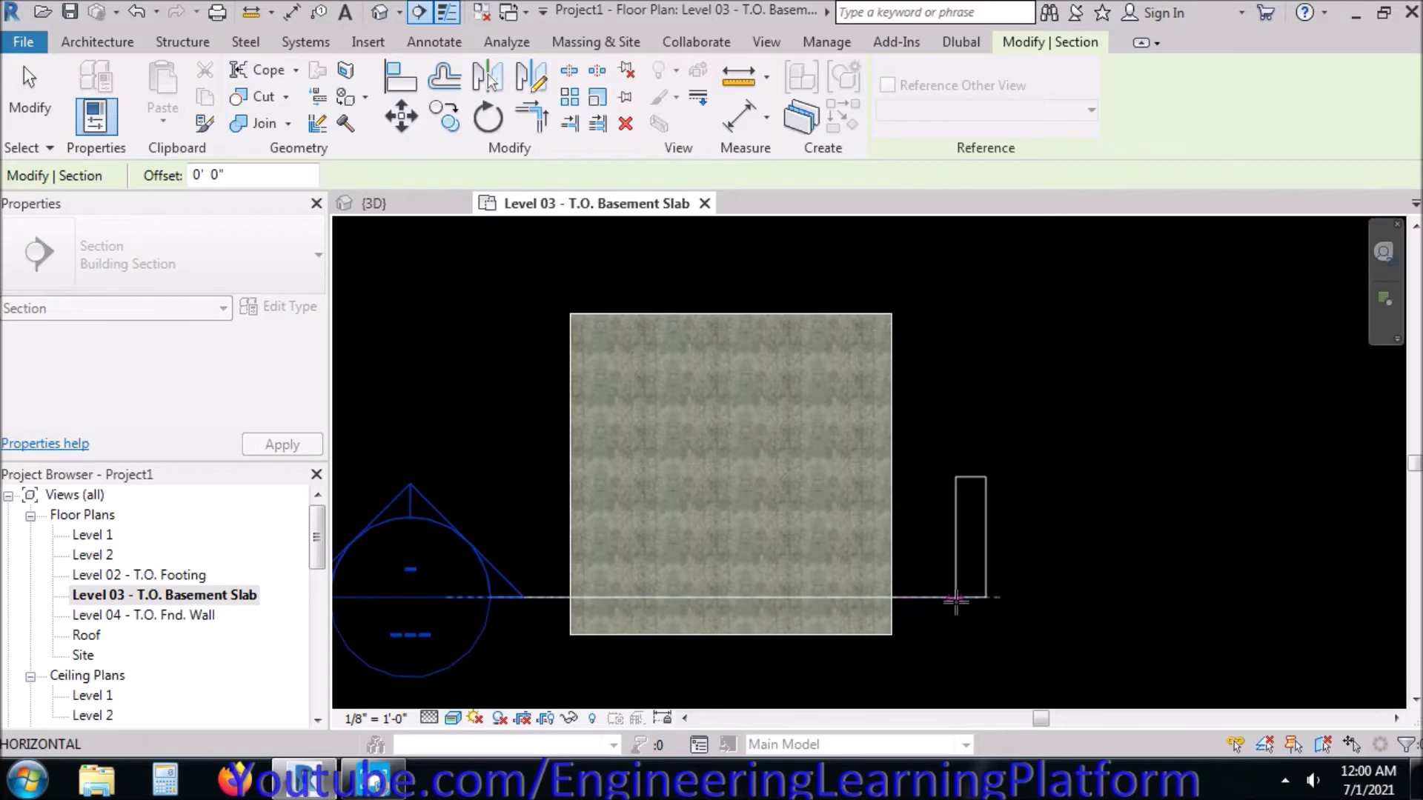
click(975, 599)
scroll(741, 625, down, 3)
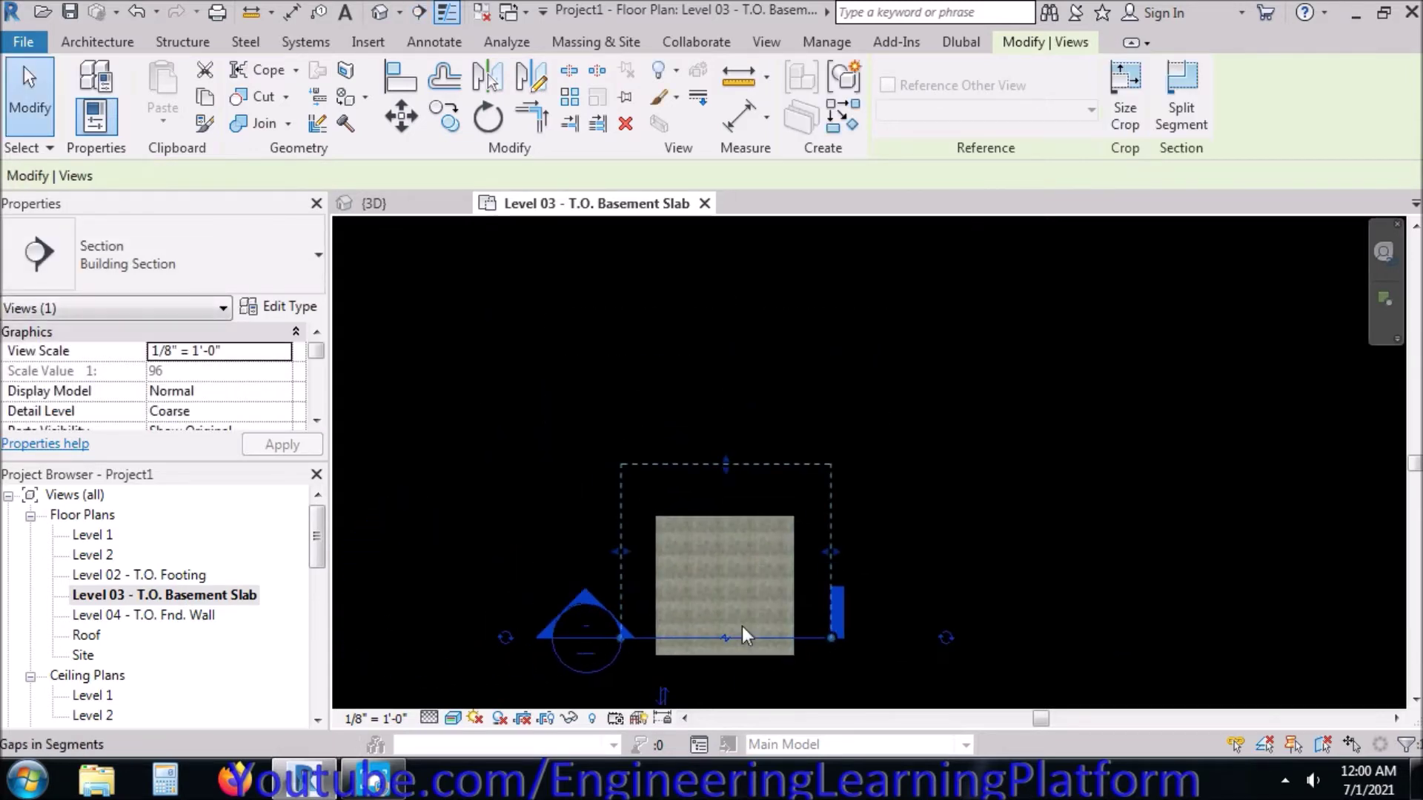
drag(727, 466, 727, 610)
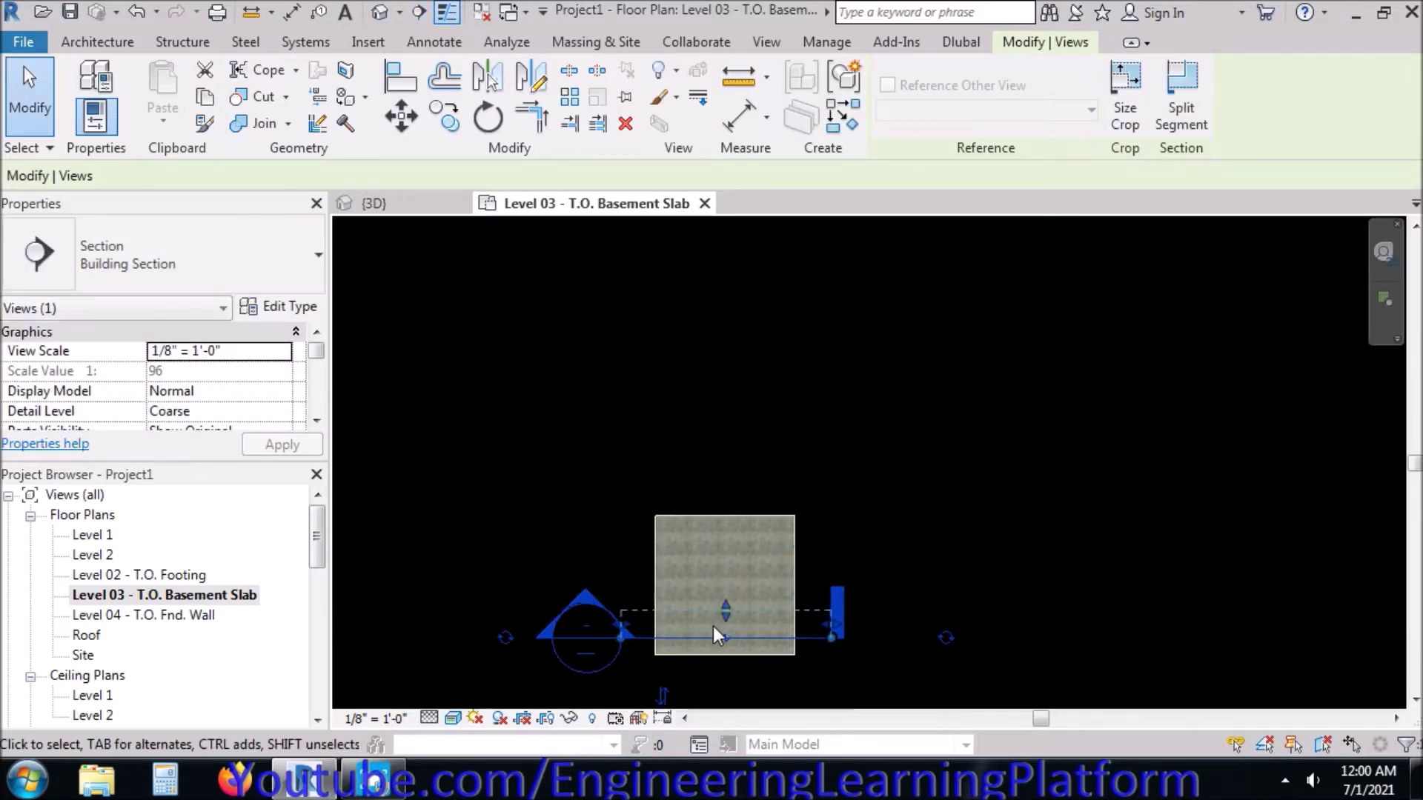
scroll(713, 626, up, 3)
scroll(712, 625, down, 2)
middle_drag(750, 511, 791, 512)
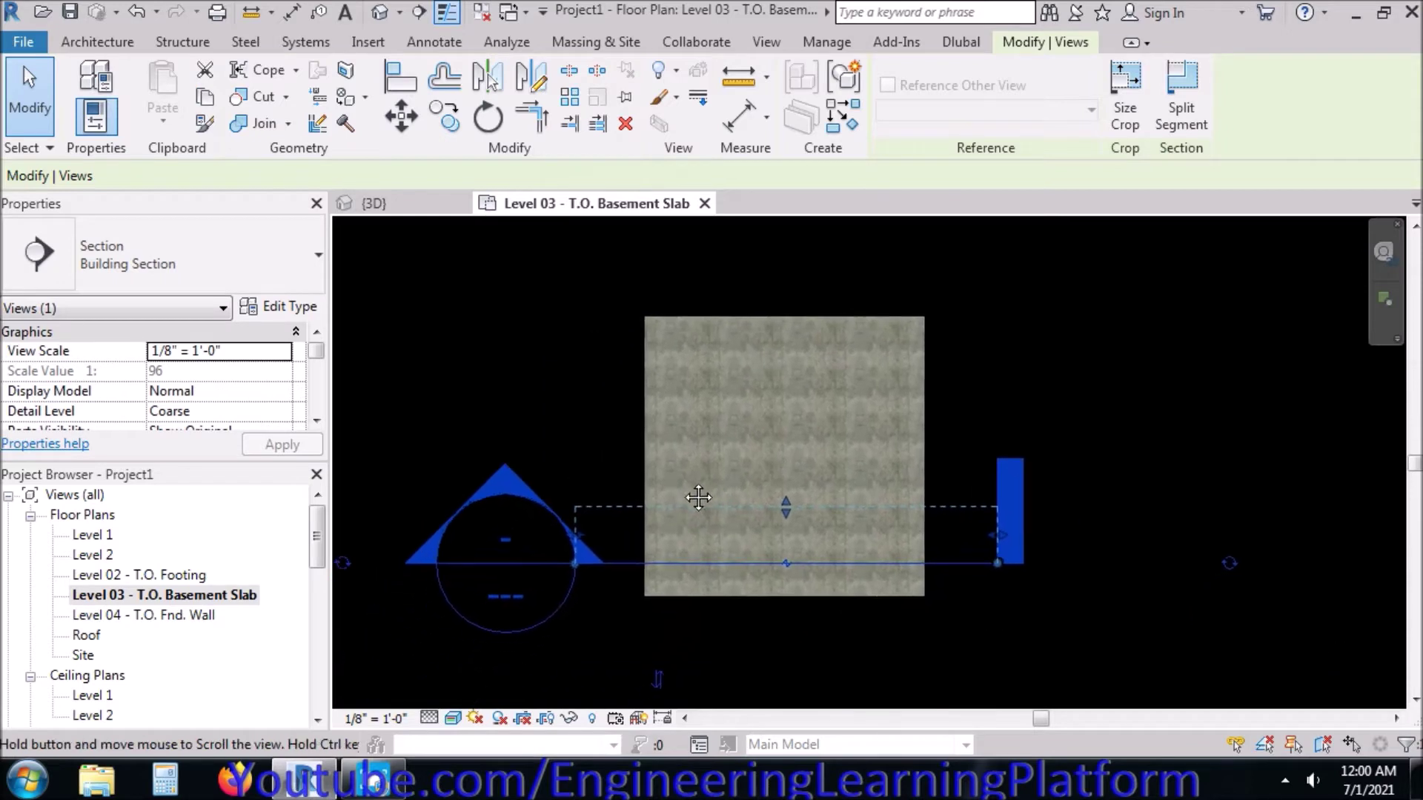
click(571, 386)
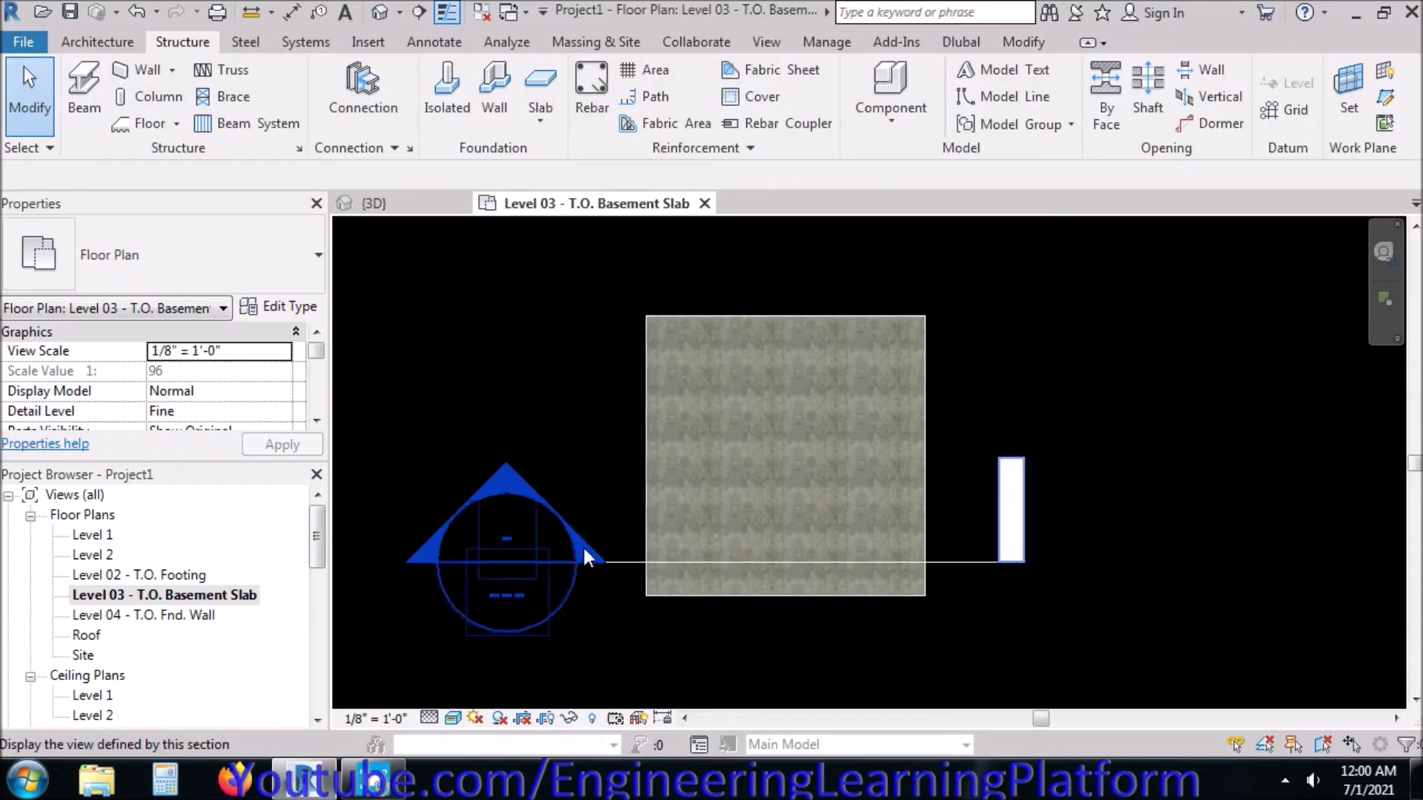
- Set the plan's view scale to 1/4" = 1'-0"
click(282, 354)
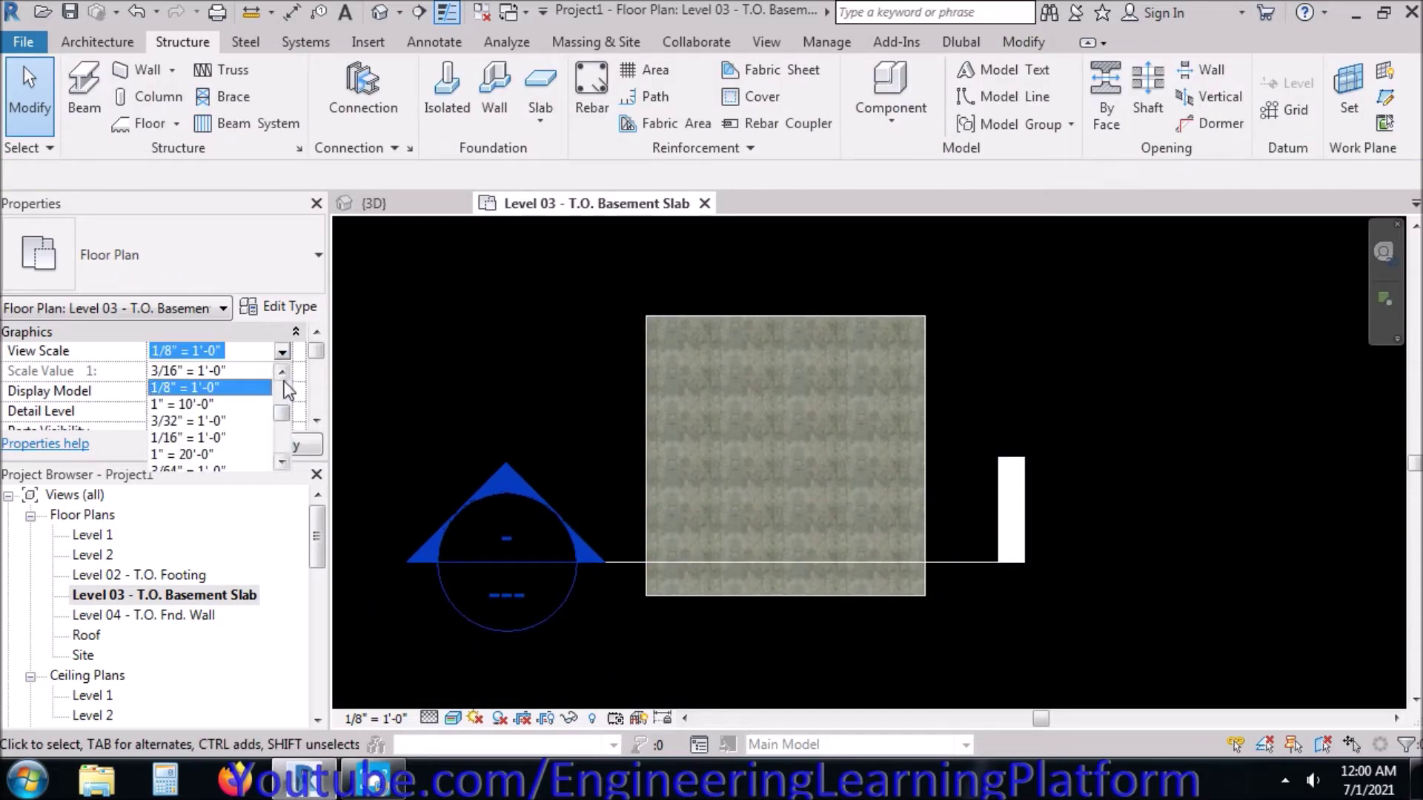
click(282, 372)
click(283, 371)
click(236, 385)
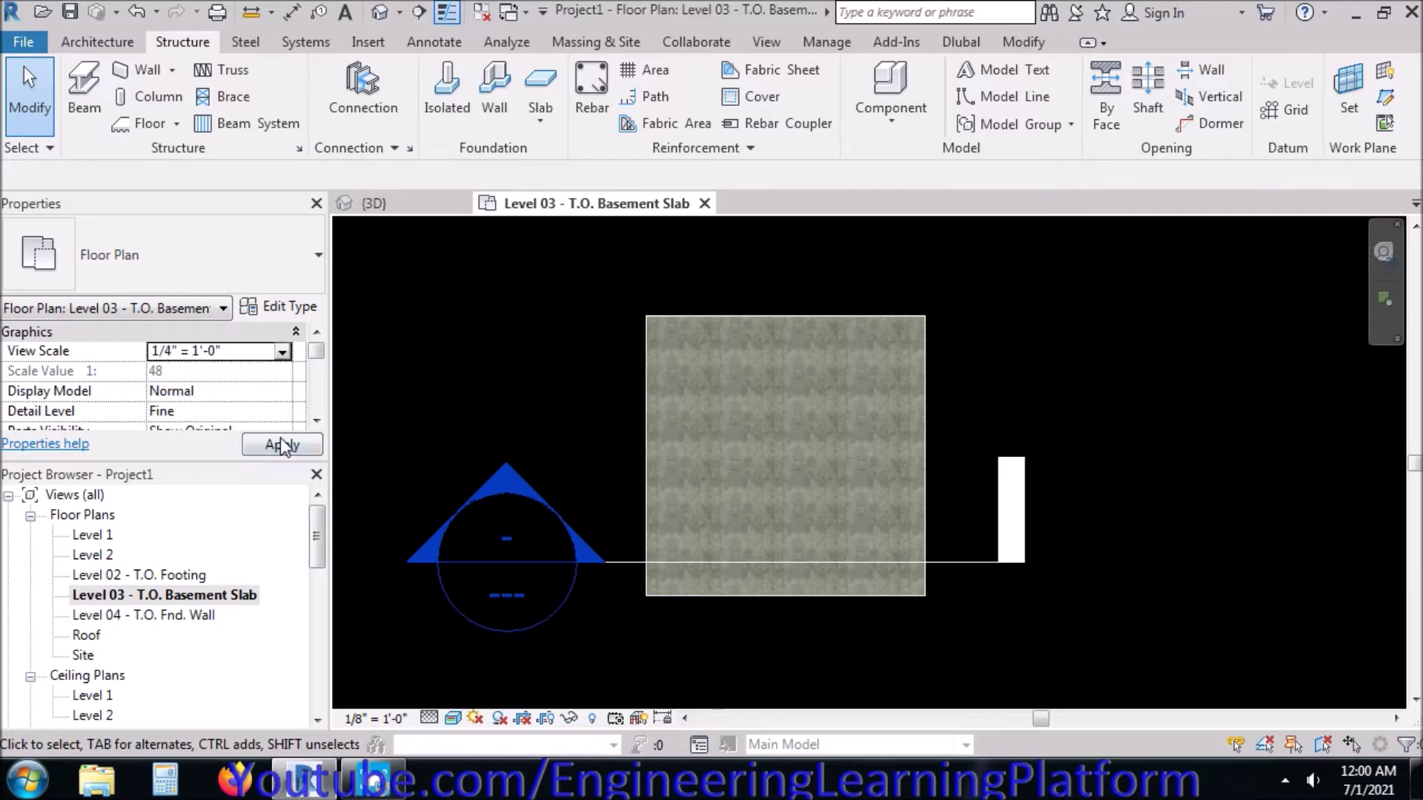
click(281, 445)
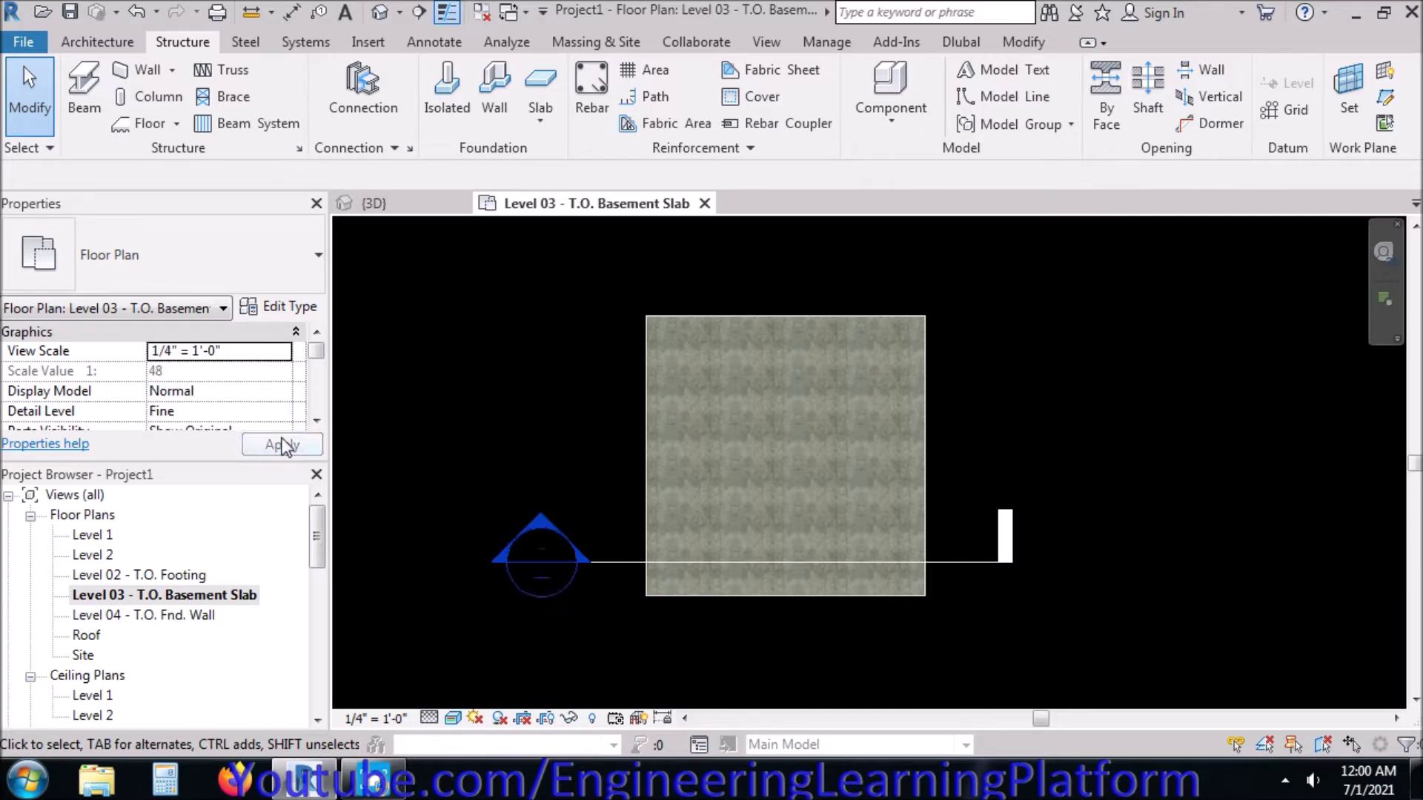
double_click(546, 558)
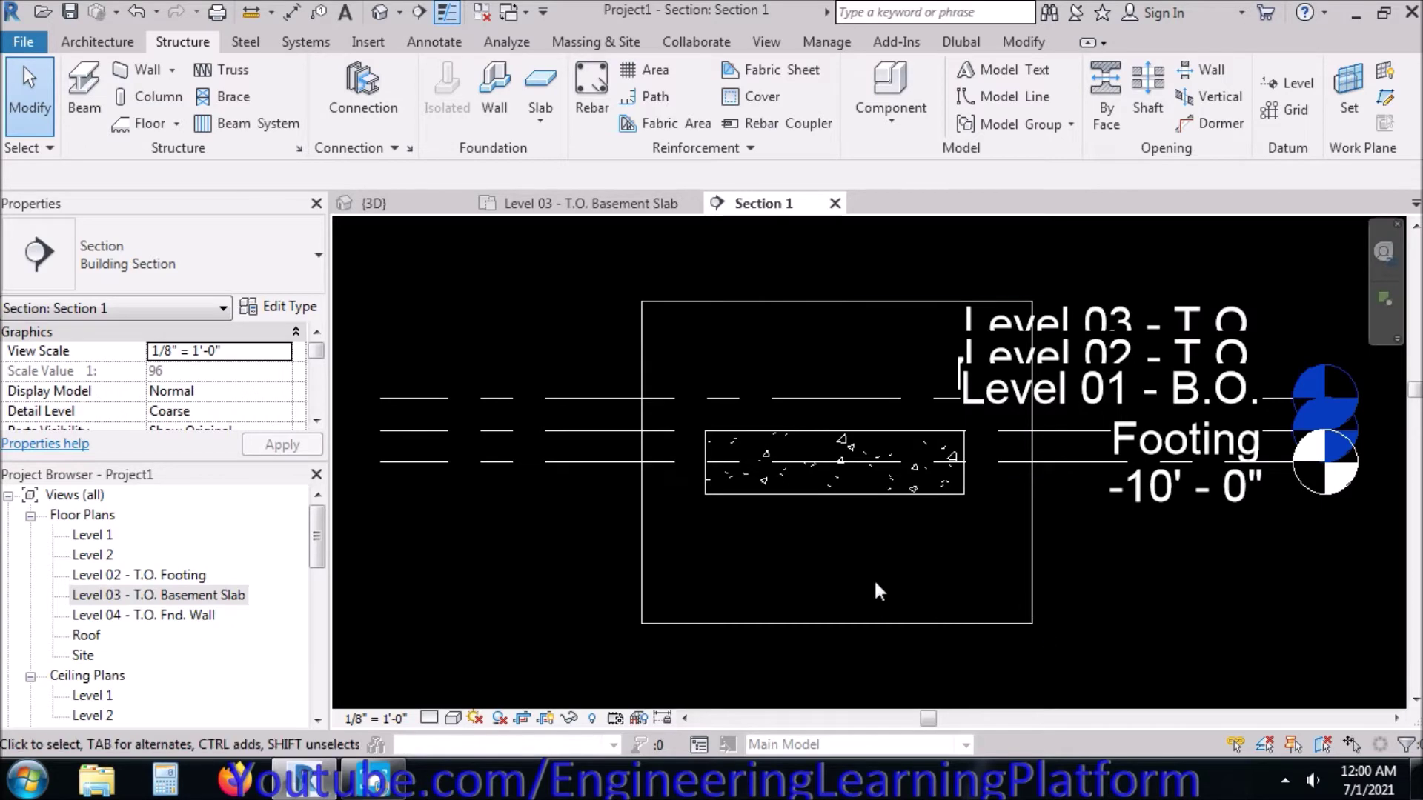
- Hide the level lines and level heads in the Section 1 view
scroll(875, 583, down, 1)
drag(1061, 639, 1008, 311)
right_click(850, 234)
mouse_move(1008, 349)
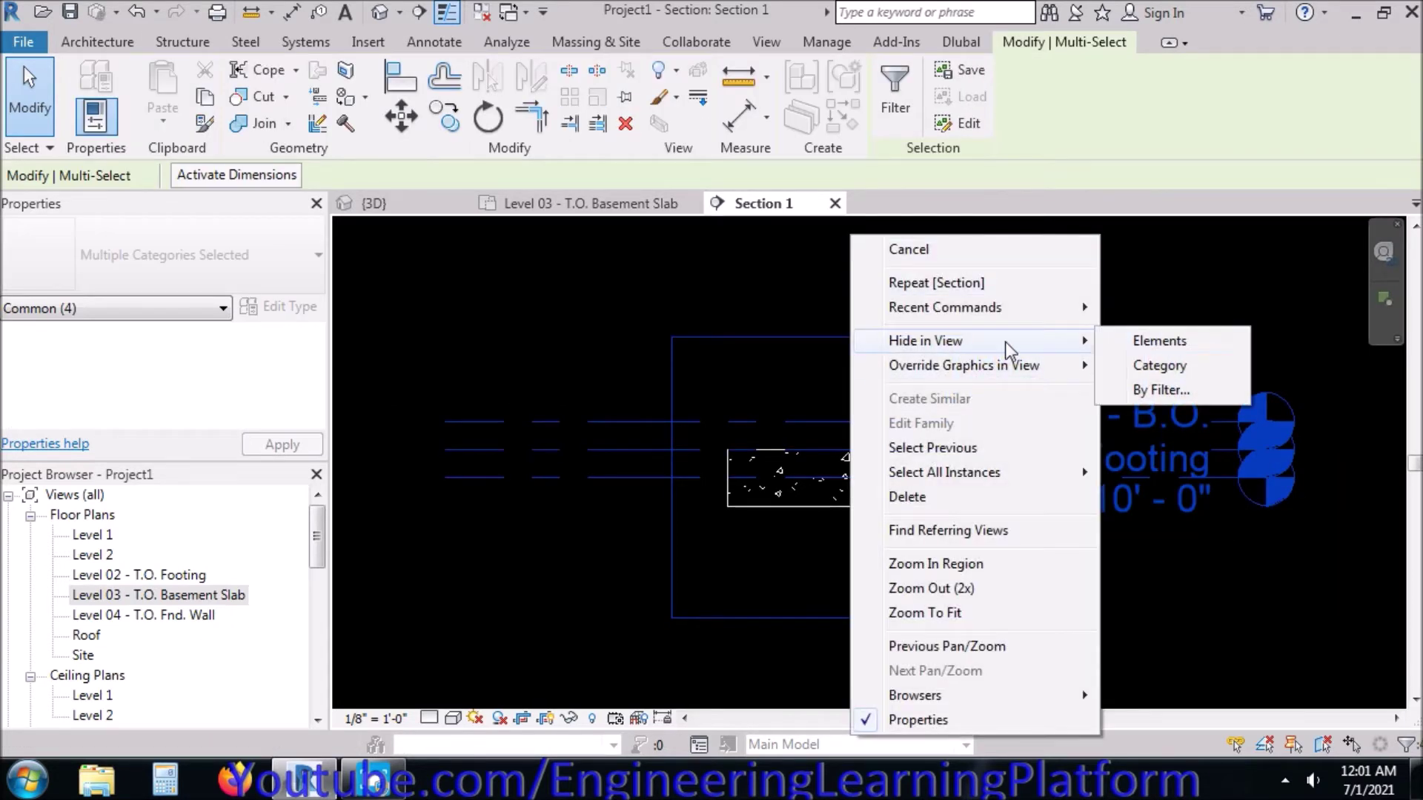
click(1159, 340)
- Set Section 1's detail level to Fine and centre the footing in view
scroll(855, 507, up, 2)
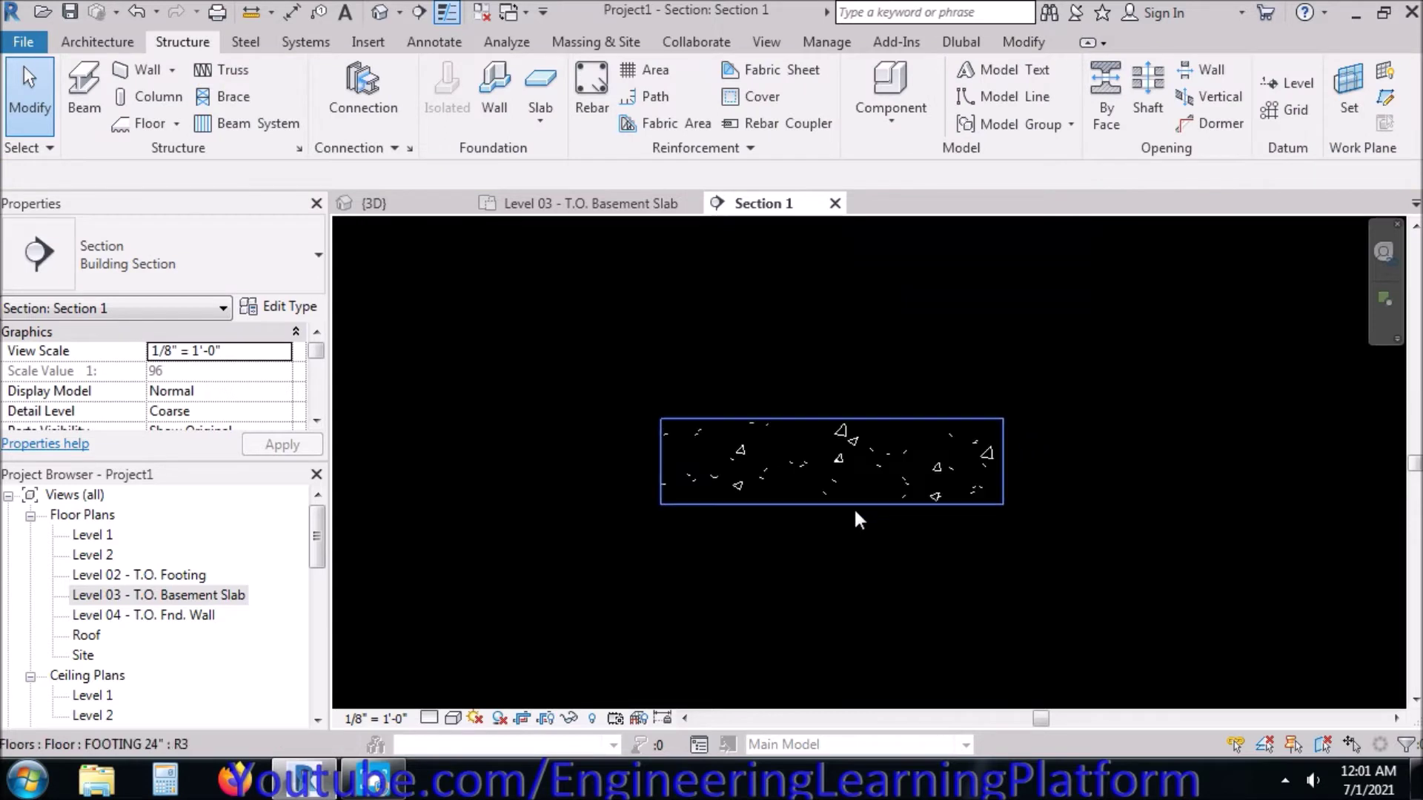
scroll(785, 471, up, 1)
middle_drag(785, 471, 661, 553)
click(430, 718)
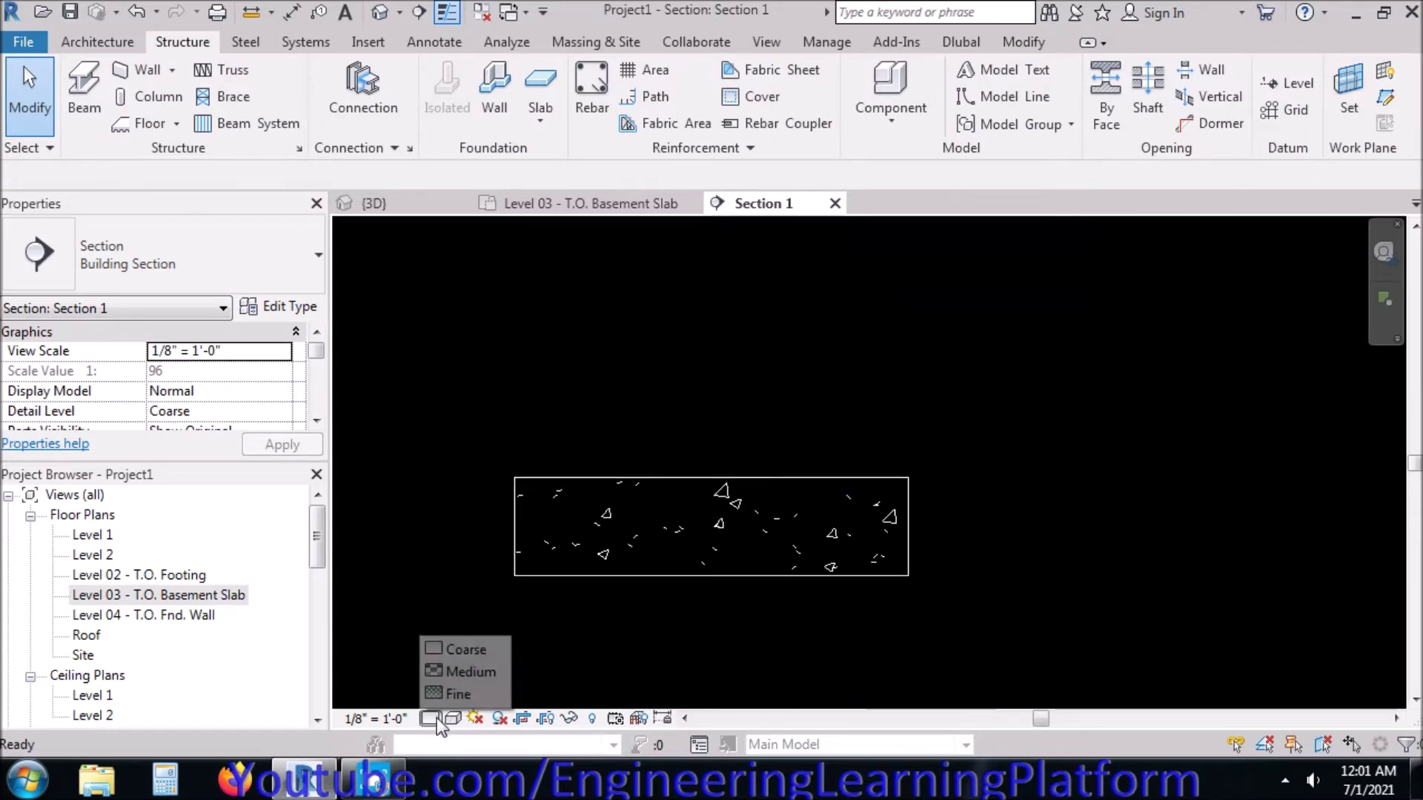
click(455, 694)
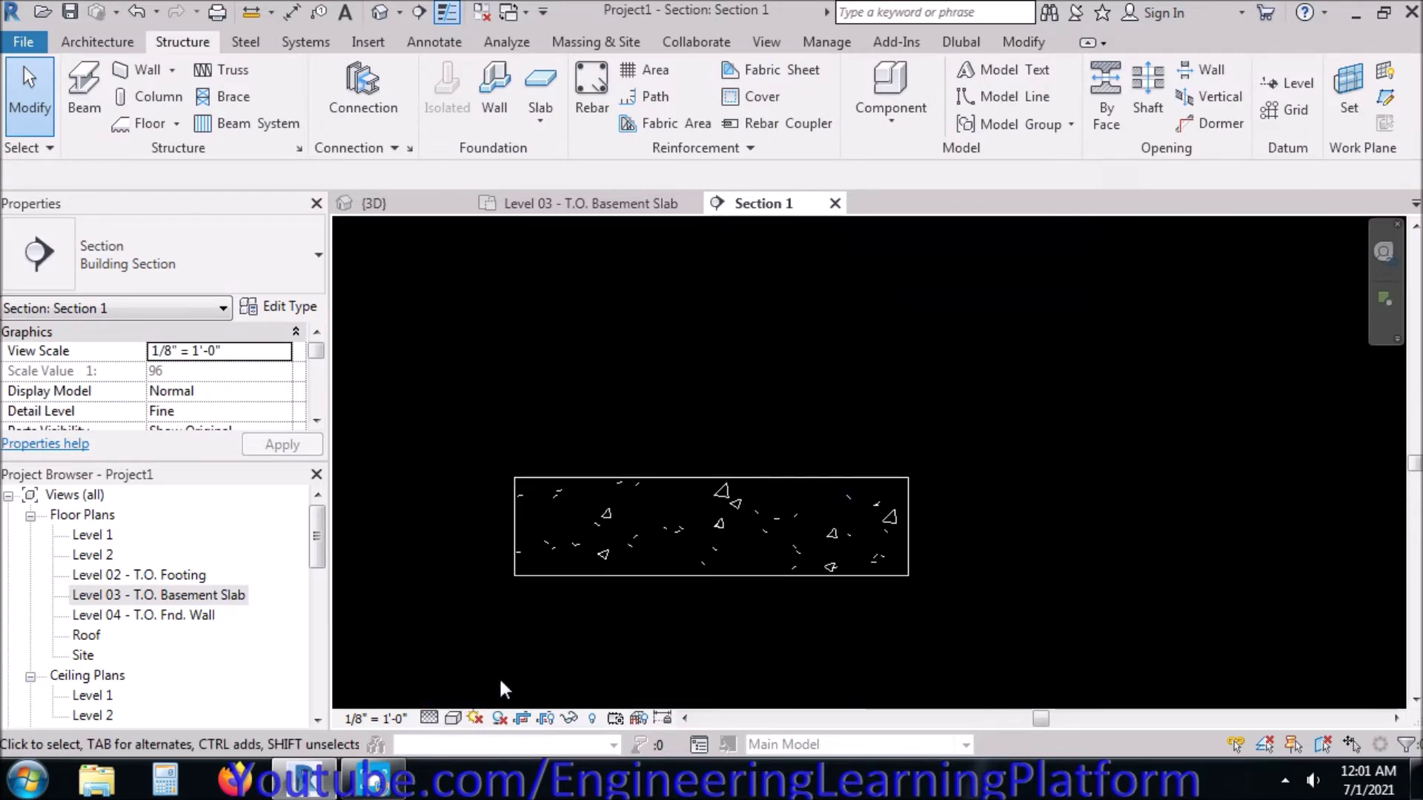
scroll(601, 597, up, 1)
middle_drag(603, 599, 660, 605)
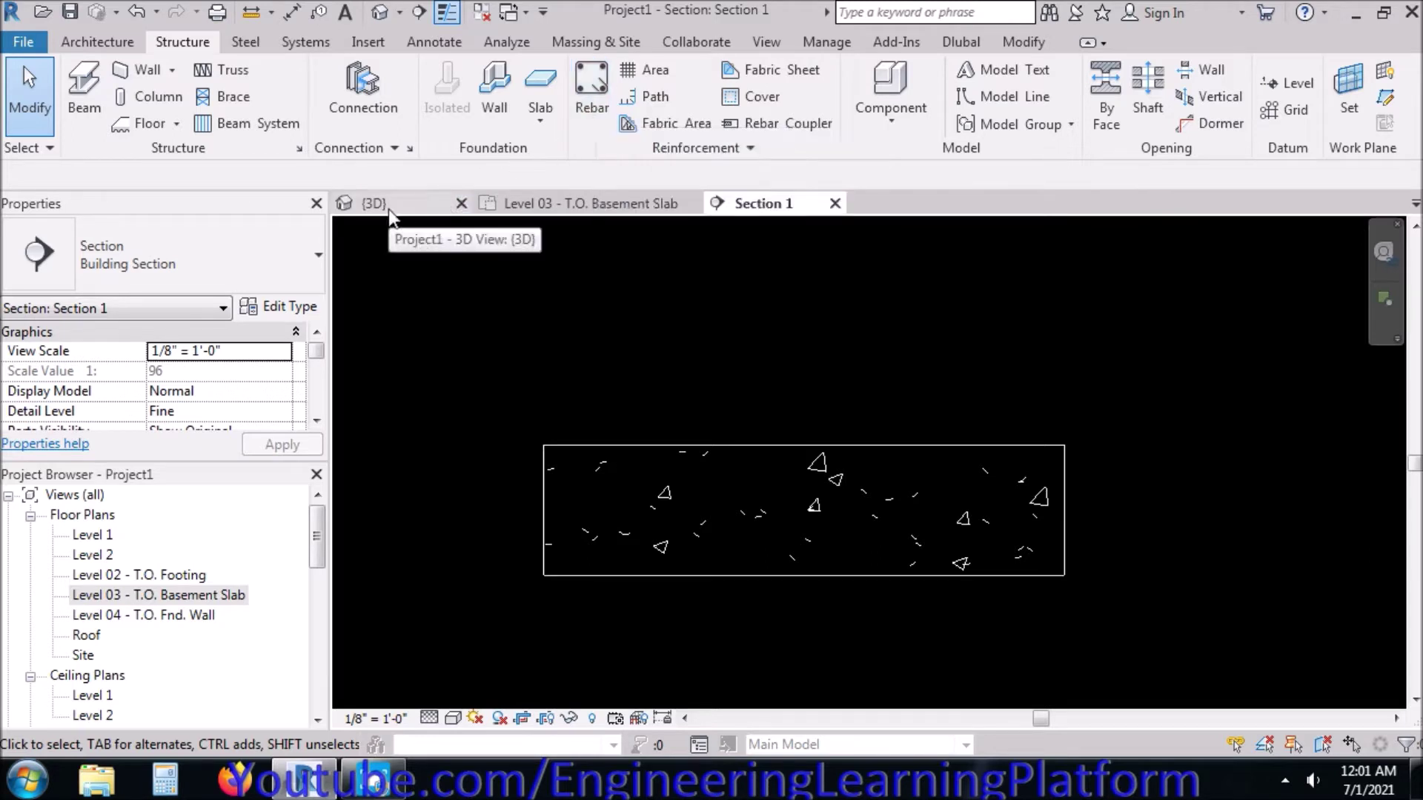
- Open the East elevation from the Project Browser and pan to its level labels
click(532, 202)
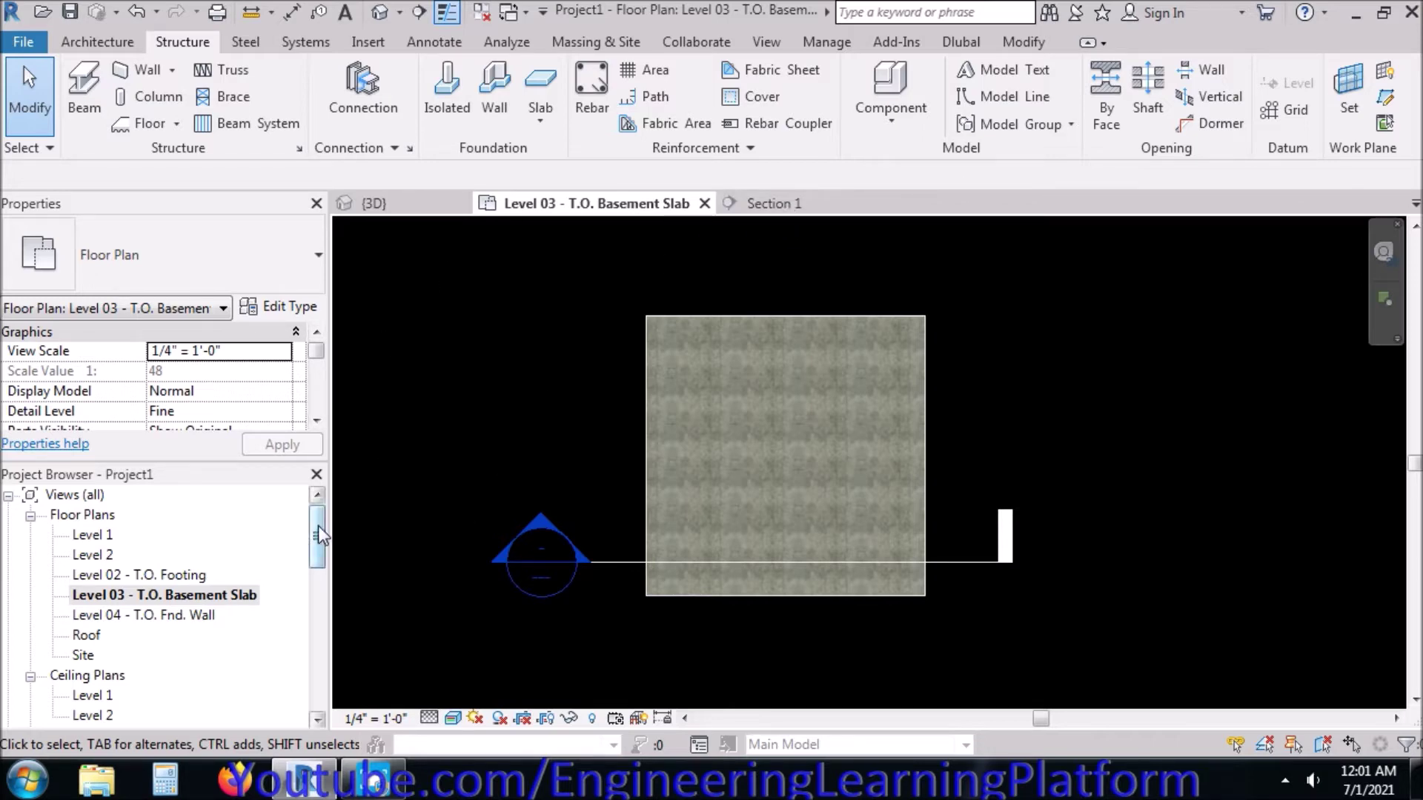
scroll(312, 548, down, 5)
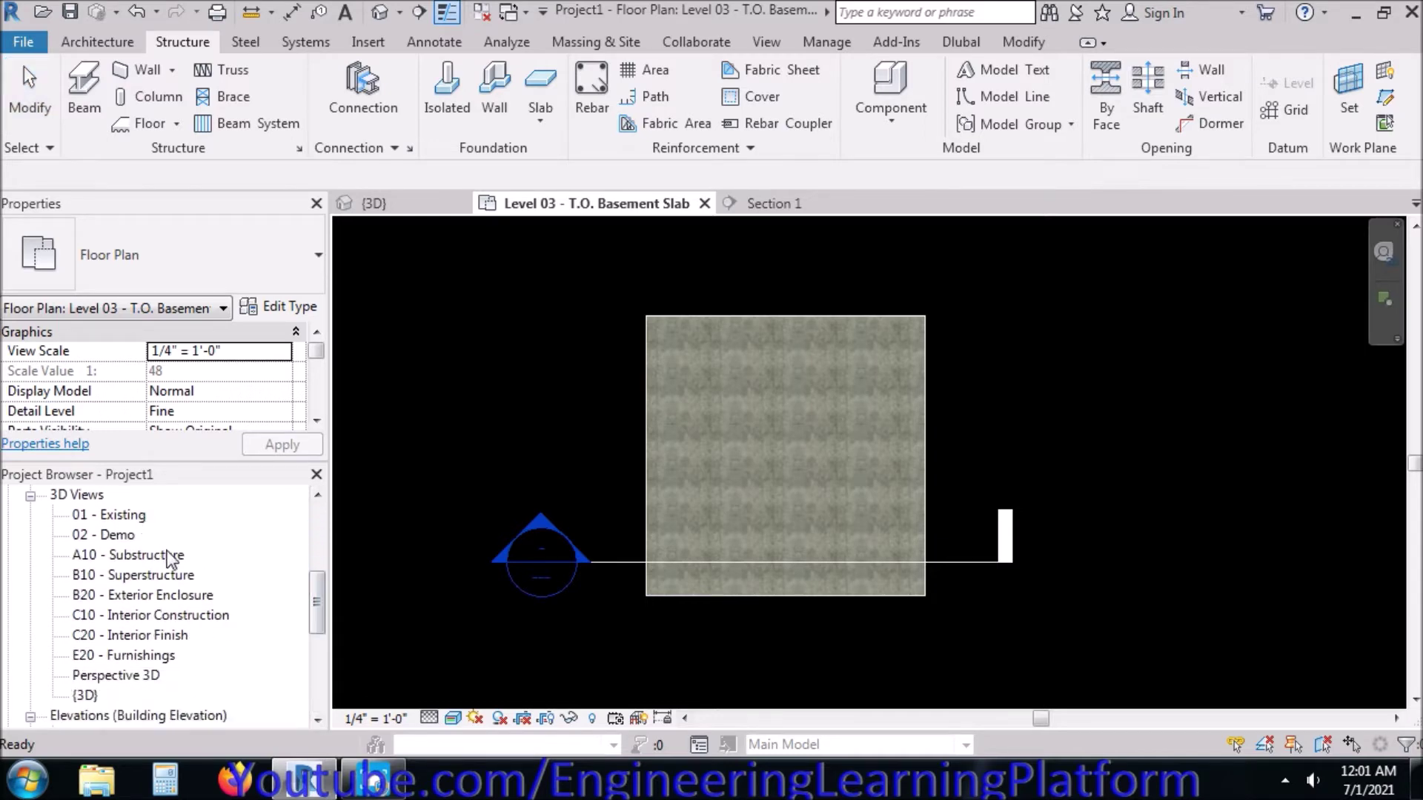
scroll(315, 593, down, 2)
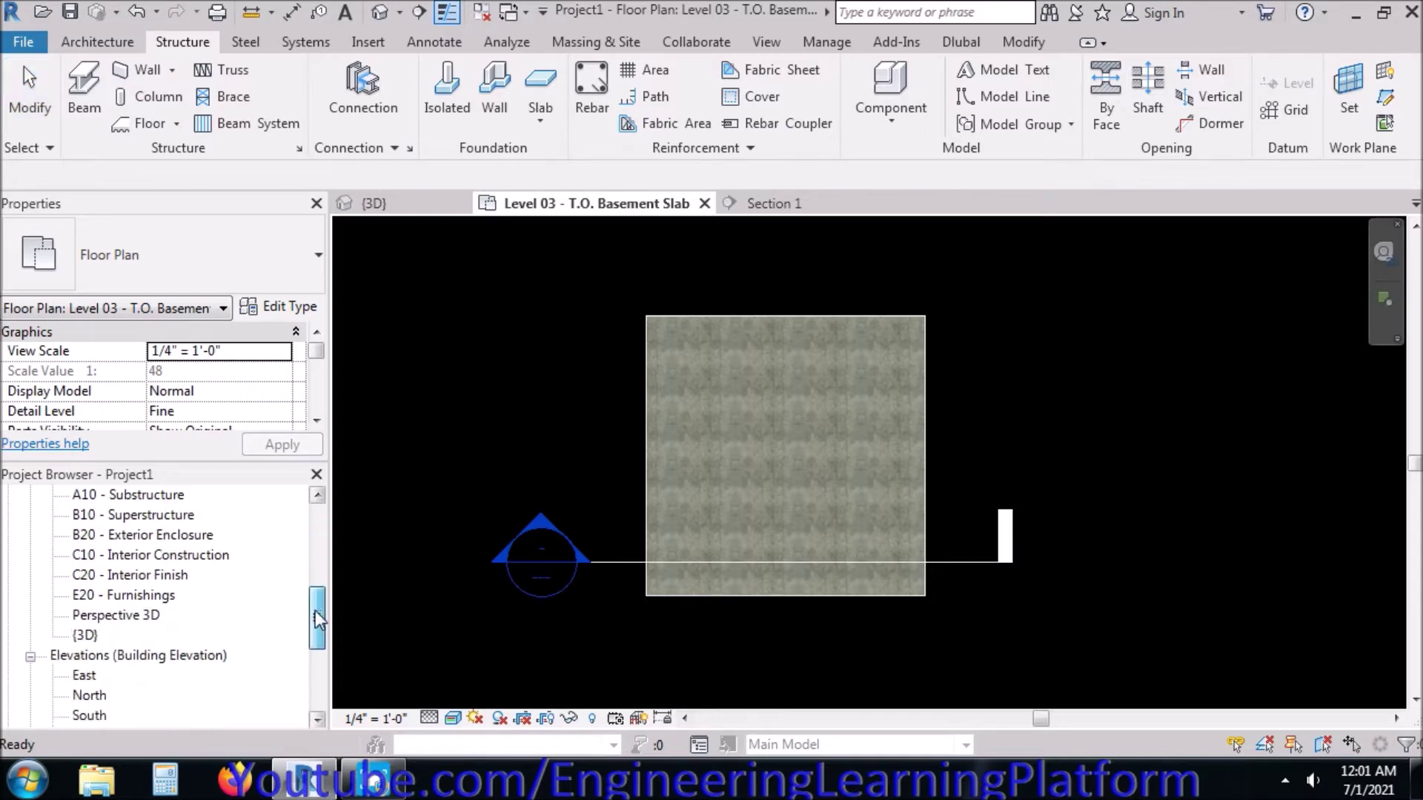
click(80, 616)
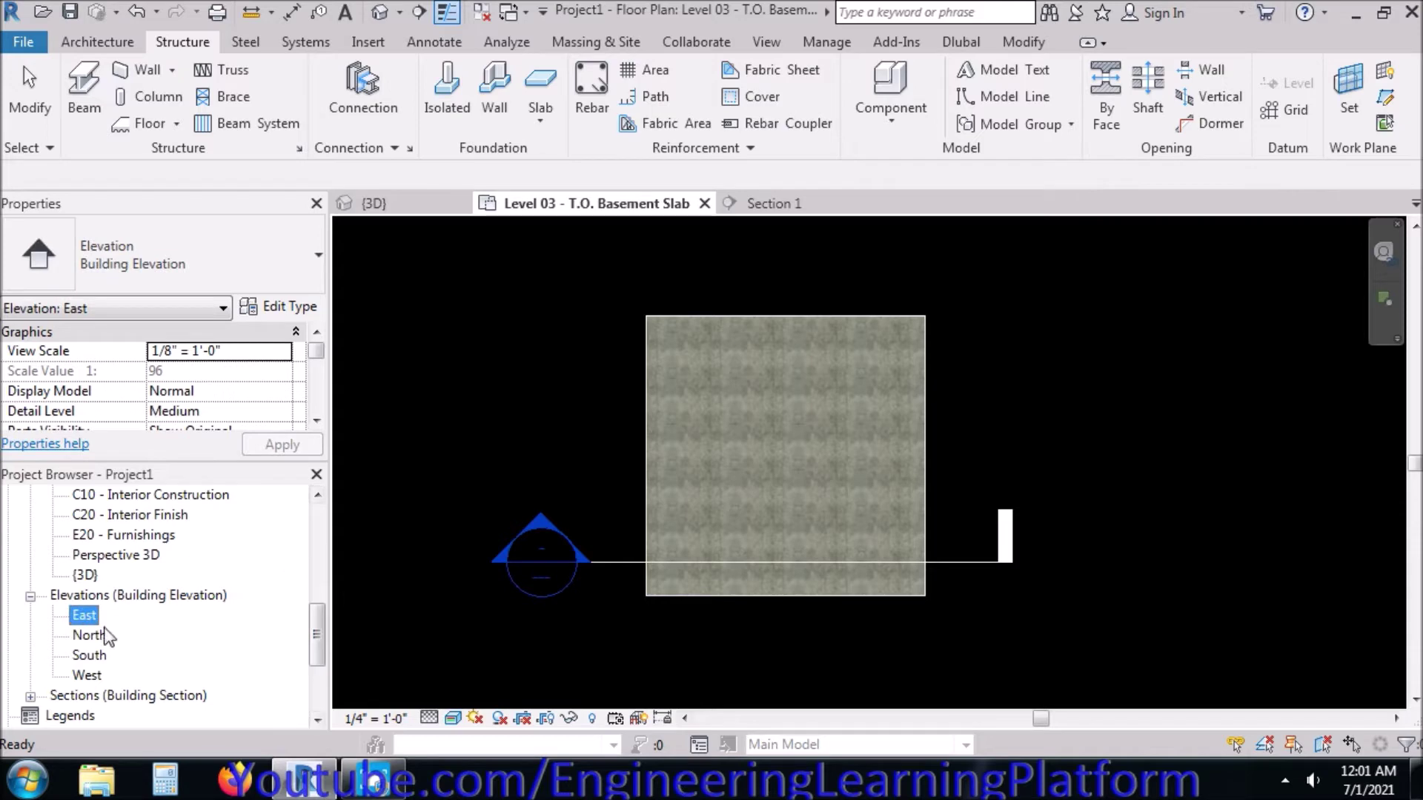
double_click(92, 625)
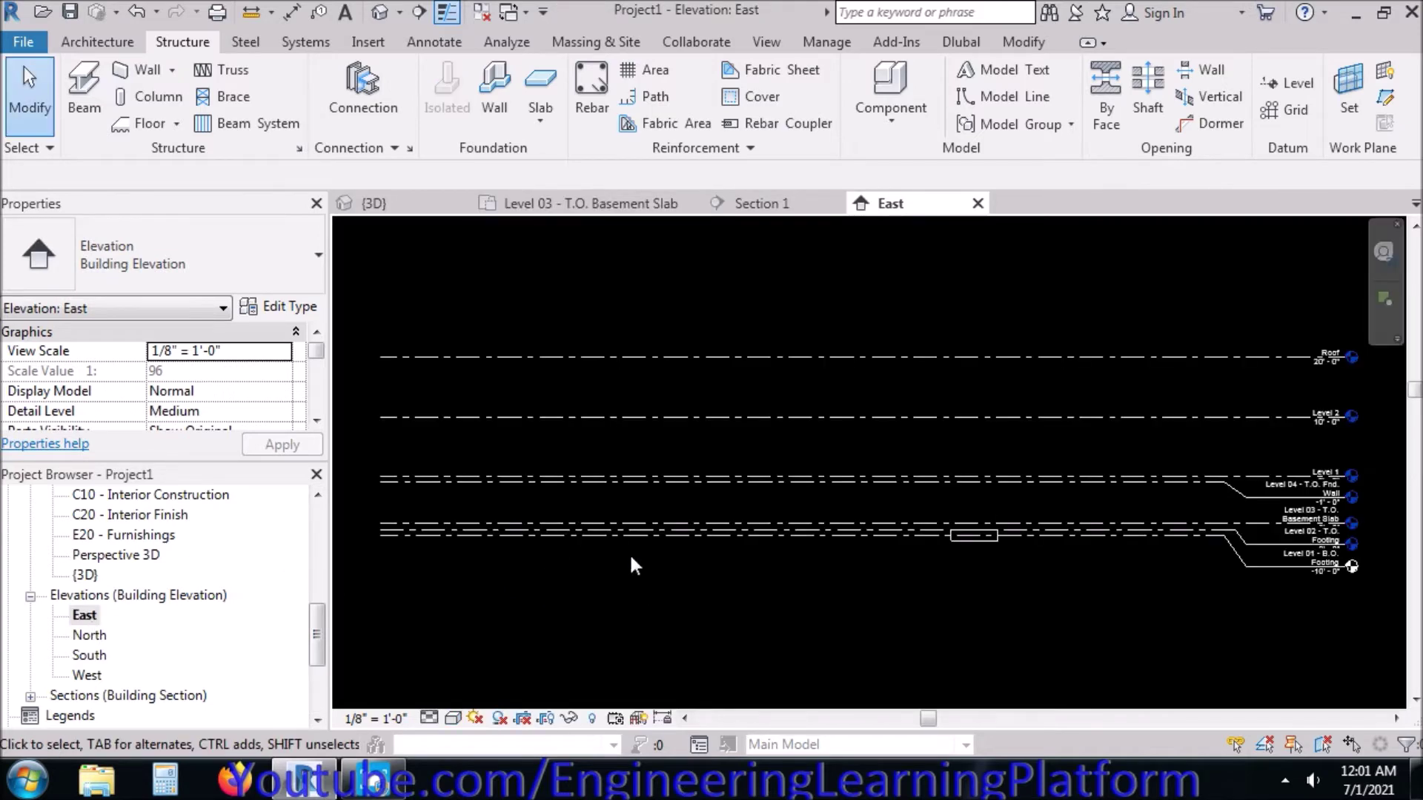
scroll(1000, 554, up, 3)
scroll(741, 541, down, 1)
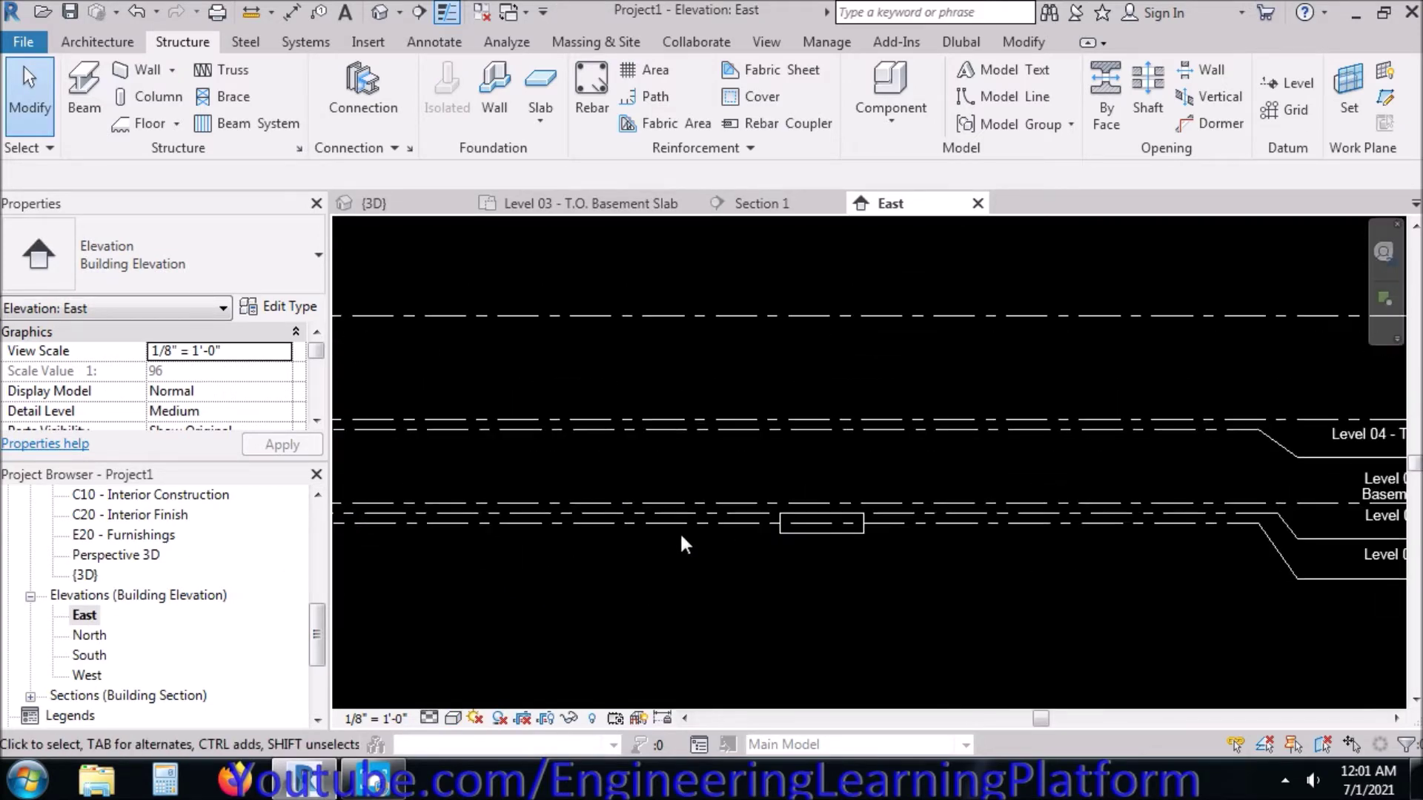
middle_drag(1218, 559, 1089, 555)
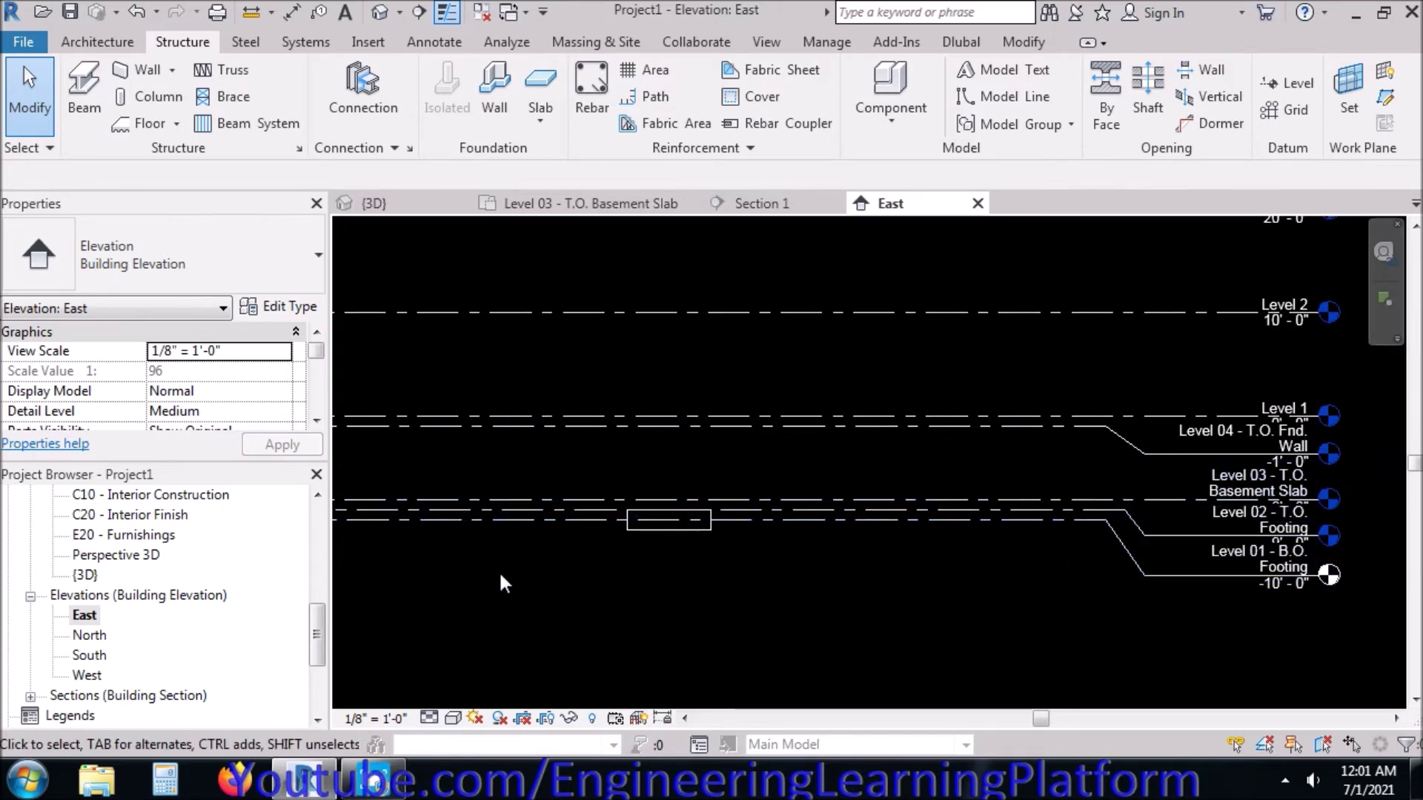
- Close the East elevation tab and return to the Section 1 view
click(771, 200)
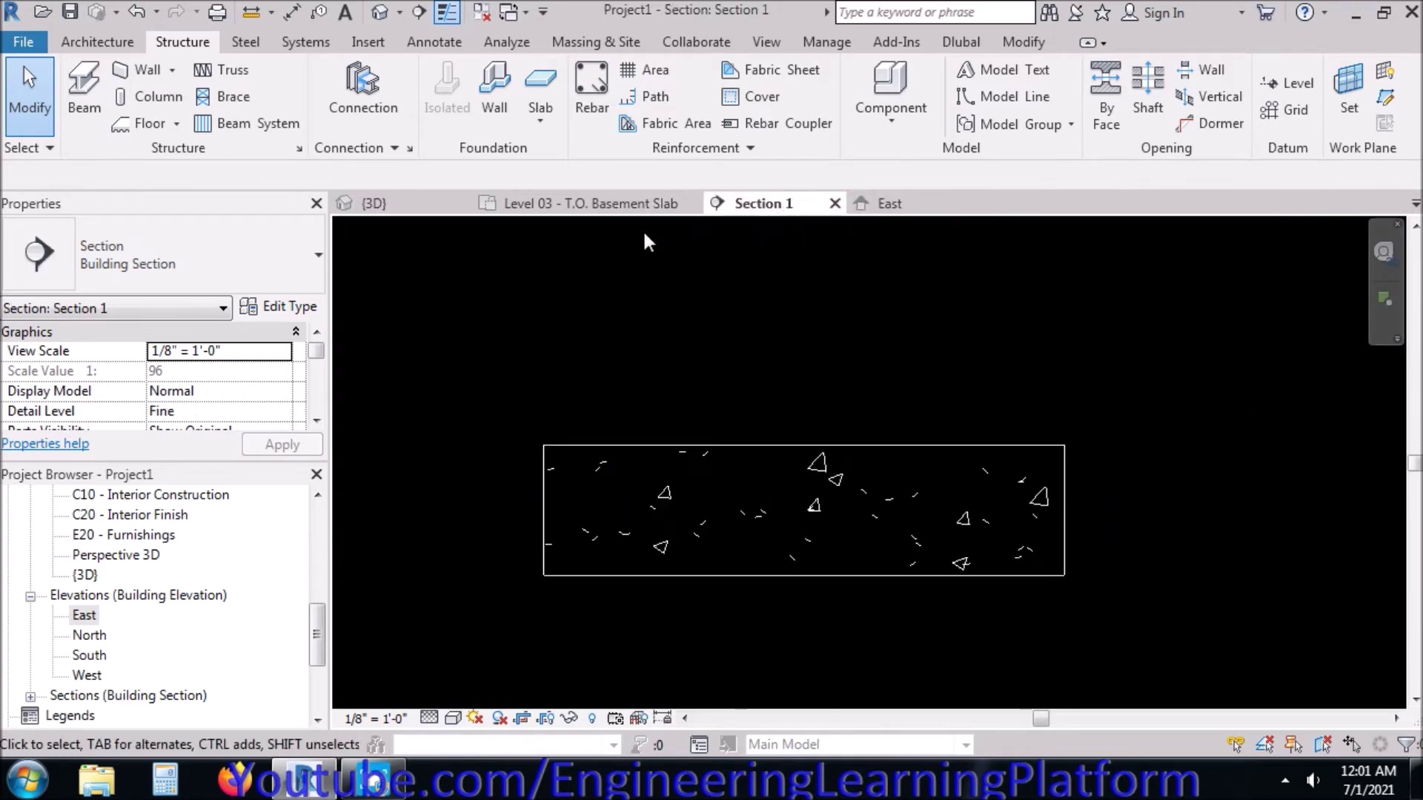
click(589, 203)
click(904, 206)
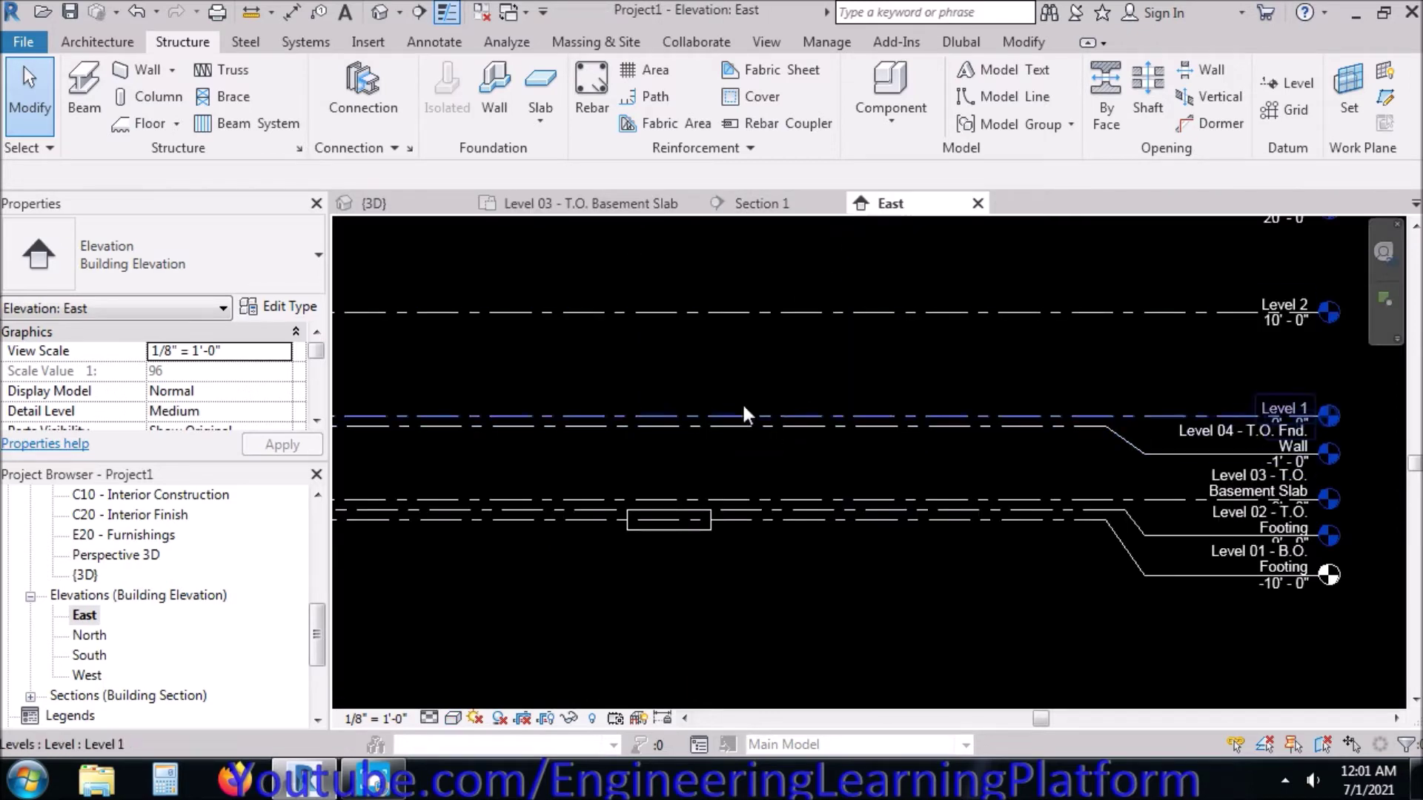
click(419, 205)
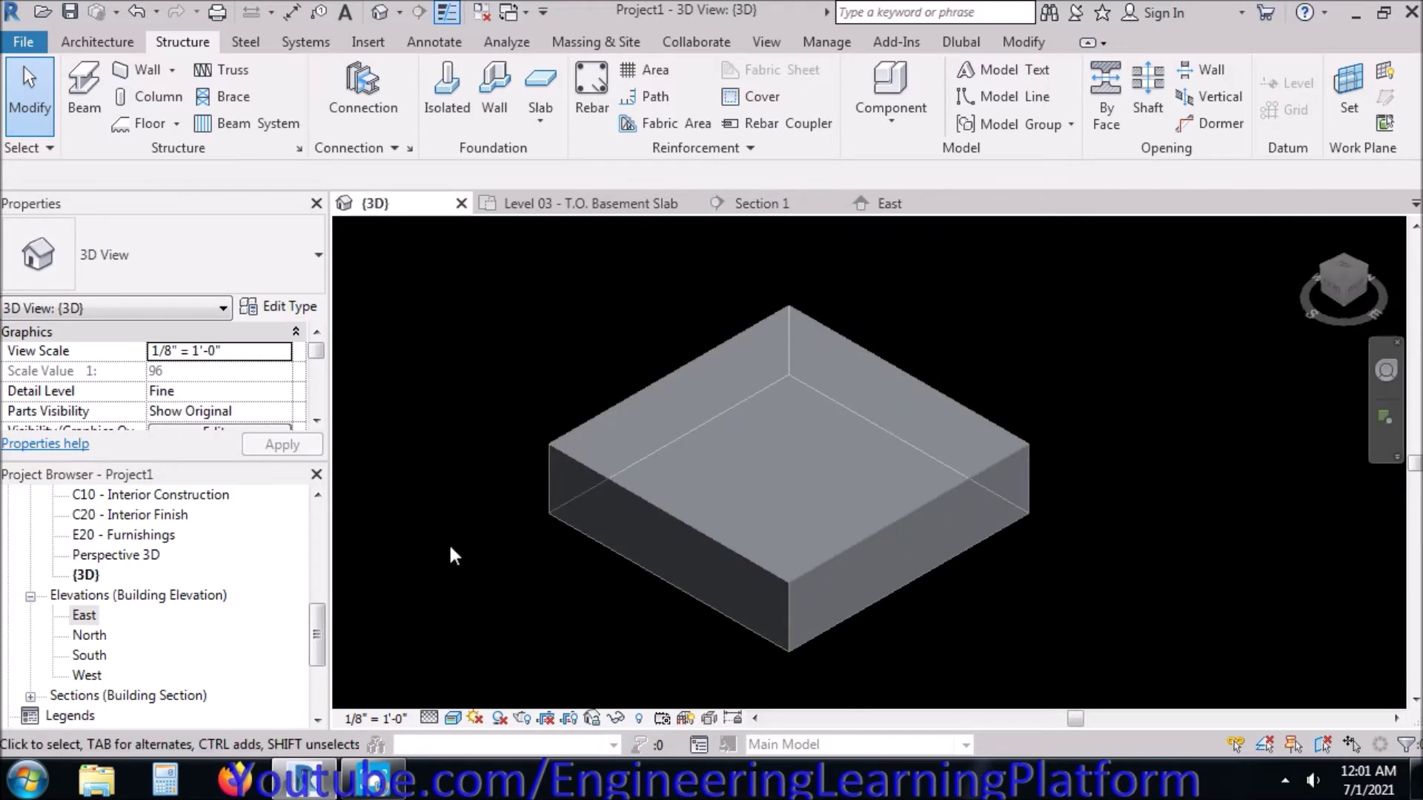
click(572, 206)
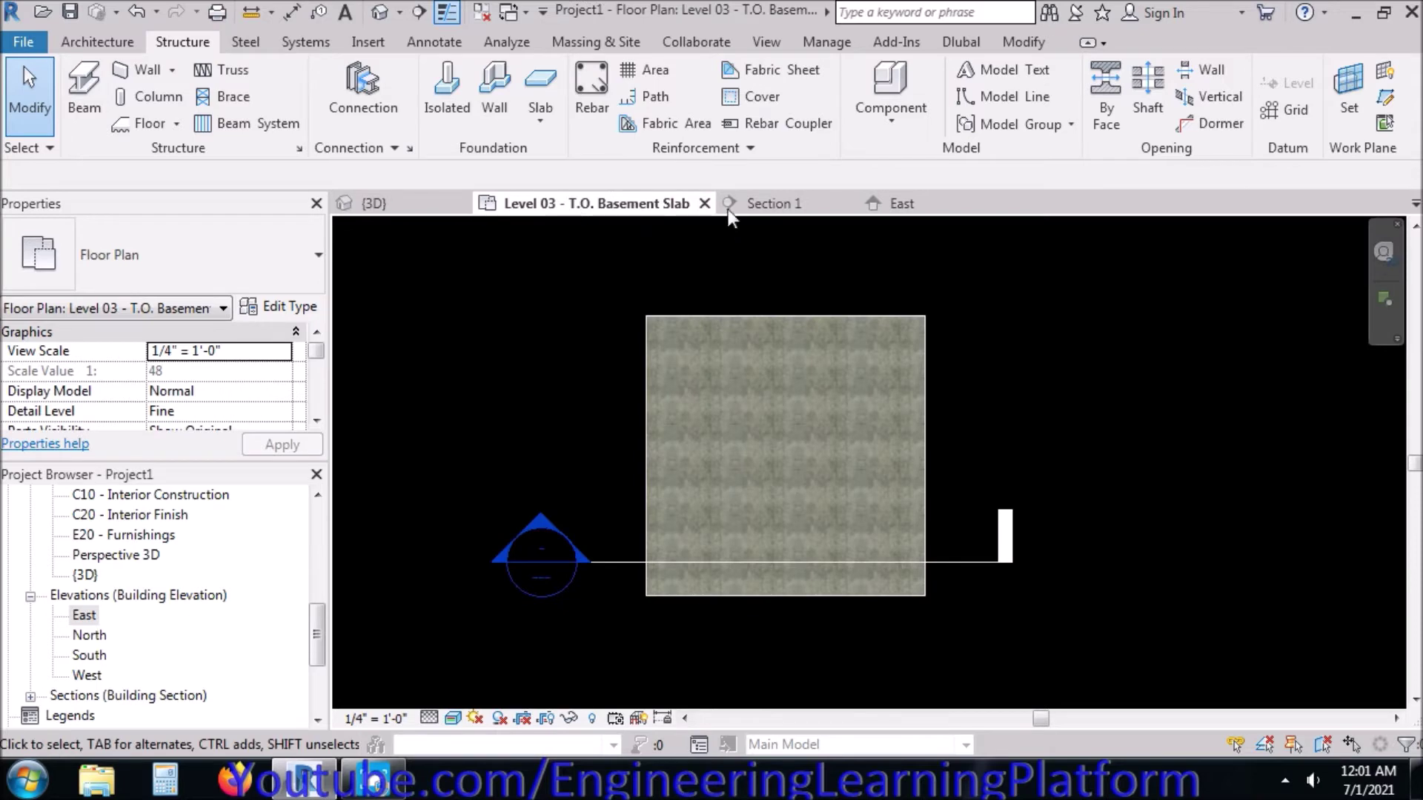
click(785, 205)
click(922, 208)
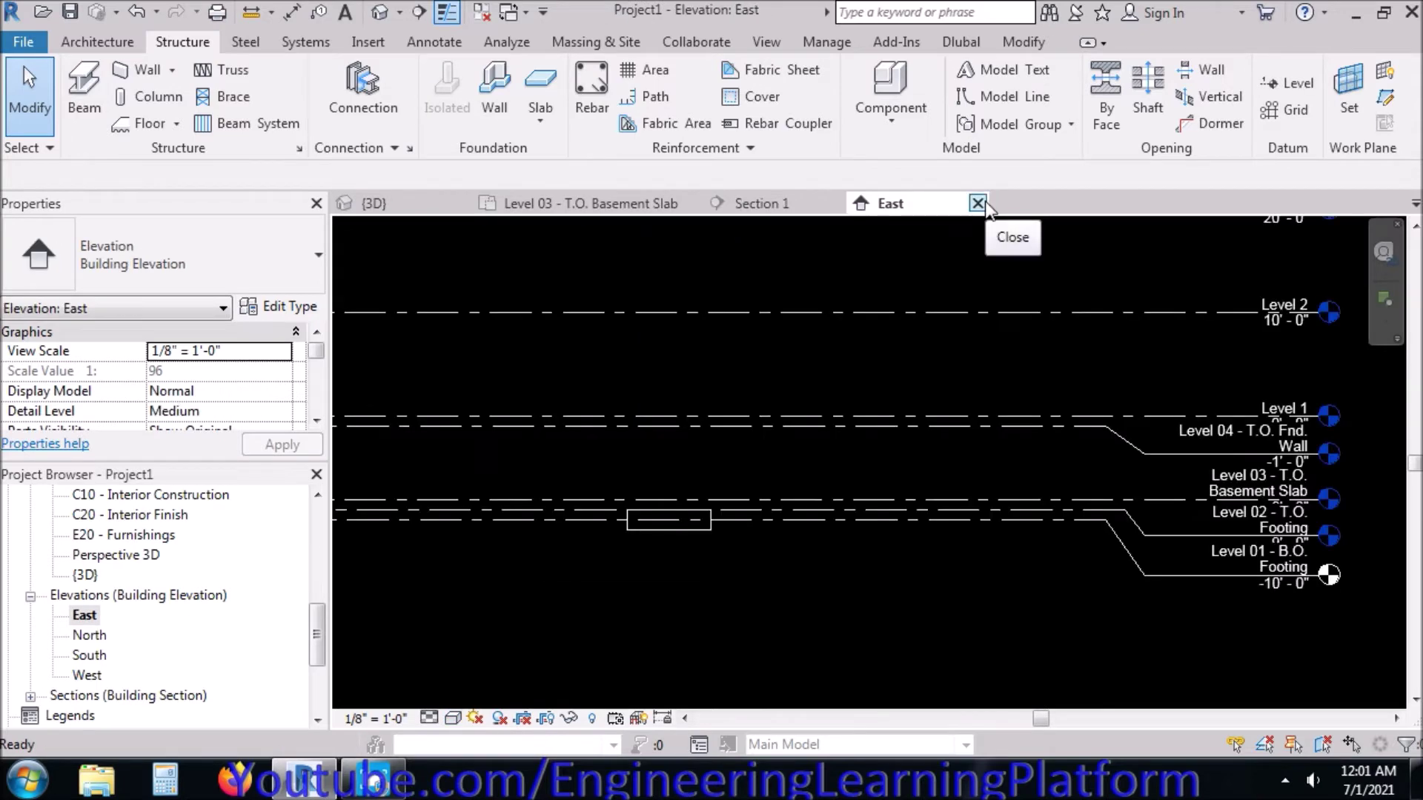
click(977, 203)
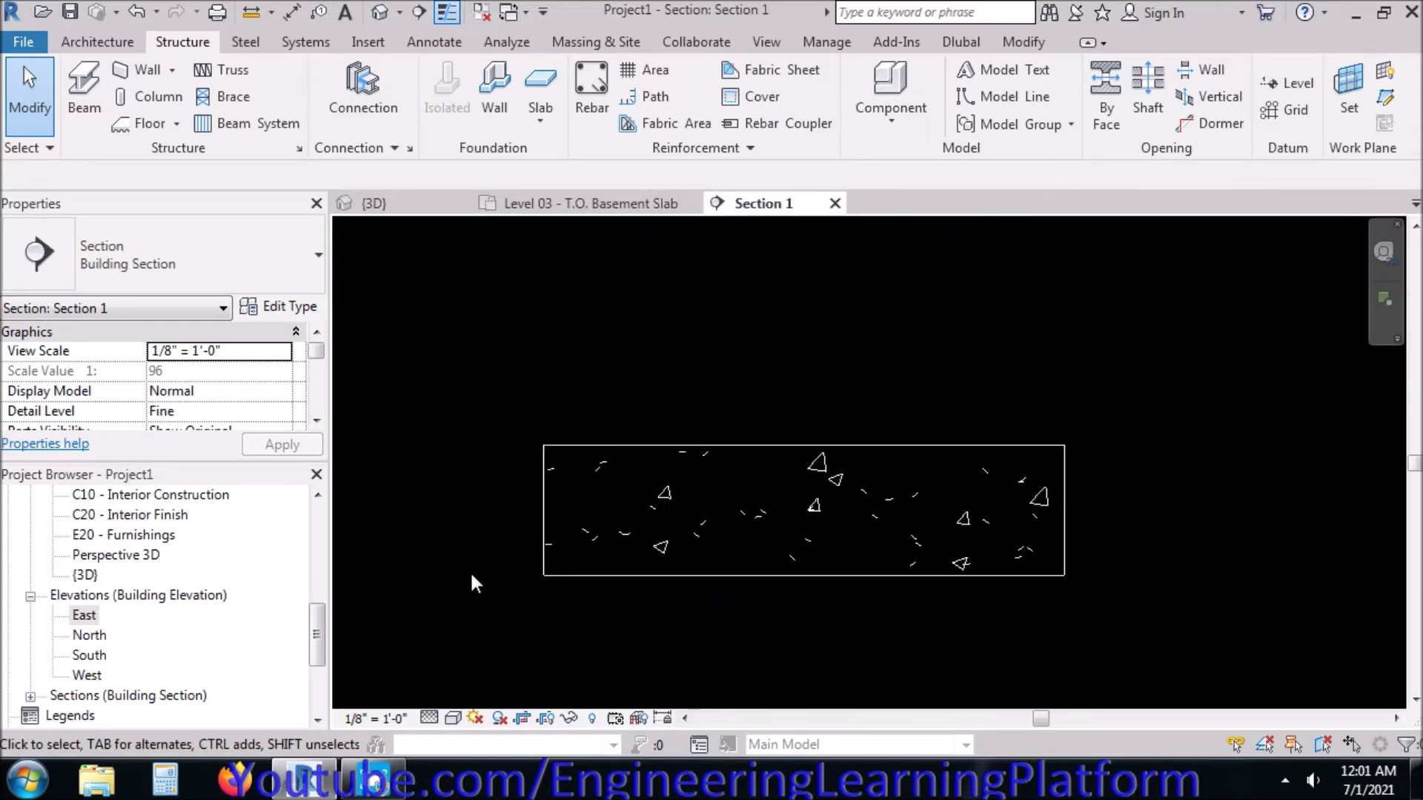
click(599, 208)
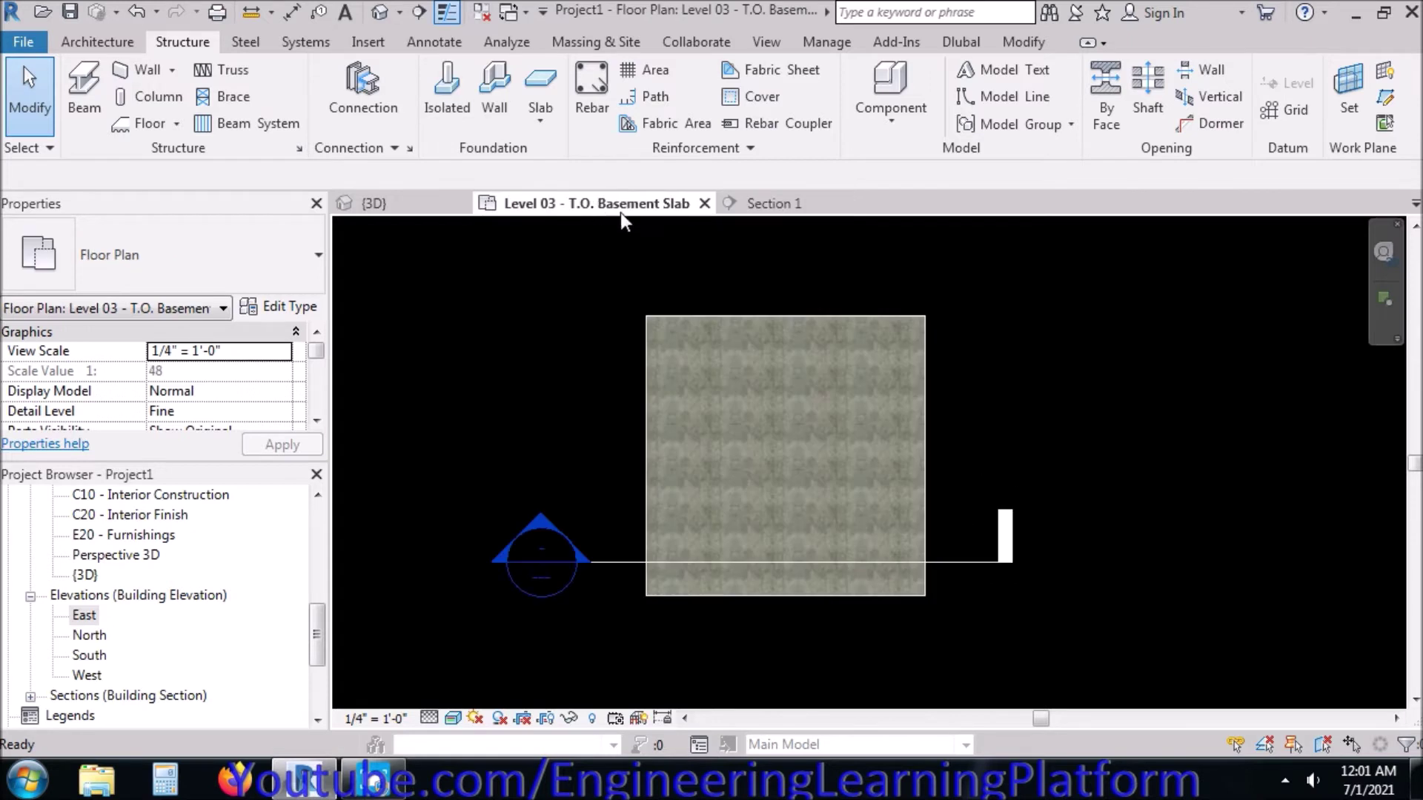
click(744, 207)
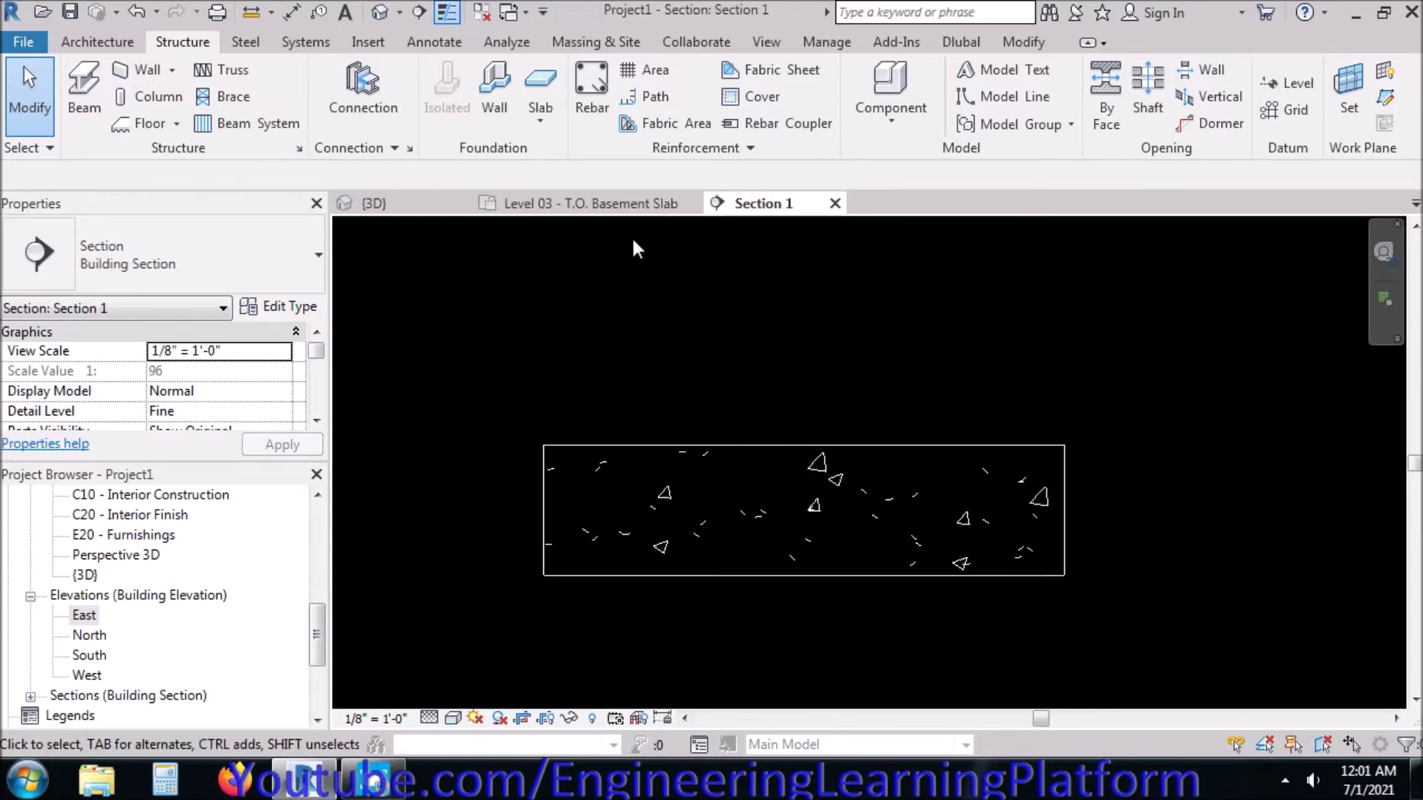
- Load rebar shape families 00.rfa through T9.rfa from the Structural Rebar Shapes folder
click(588, 87)
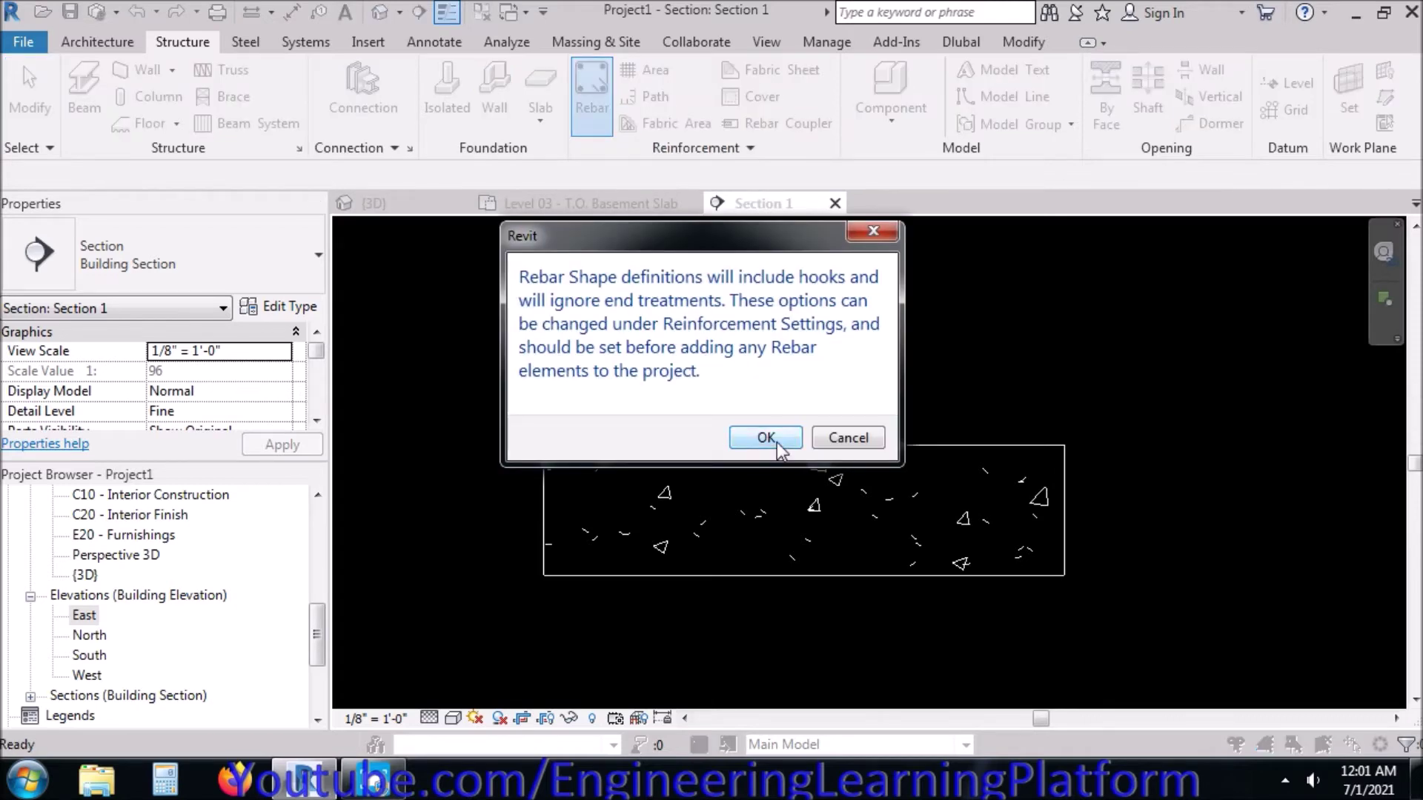
click(777, 442)
click(777, 406)
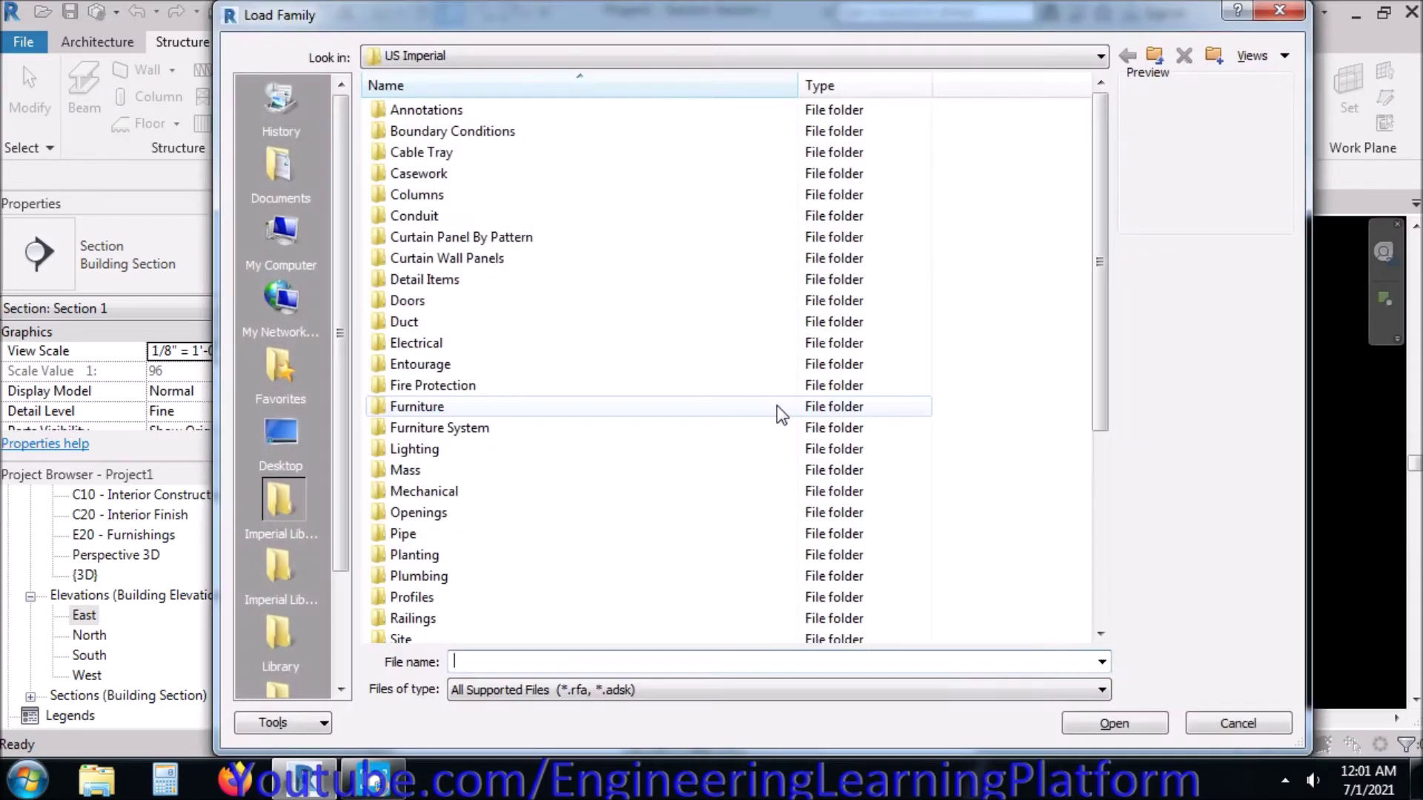
click(638, 477)
scroll(638, 477, down, 5)
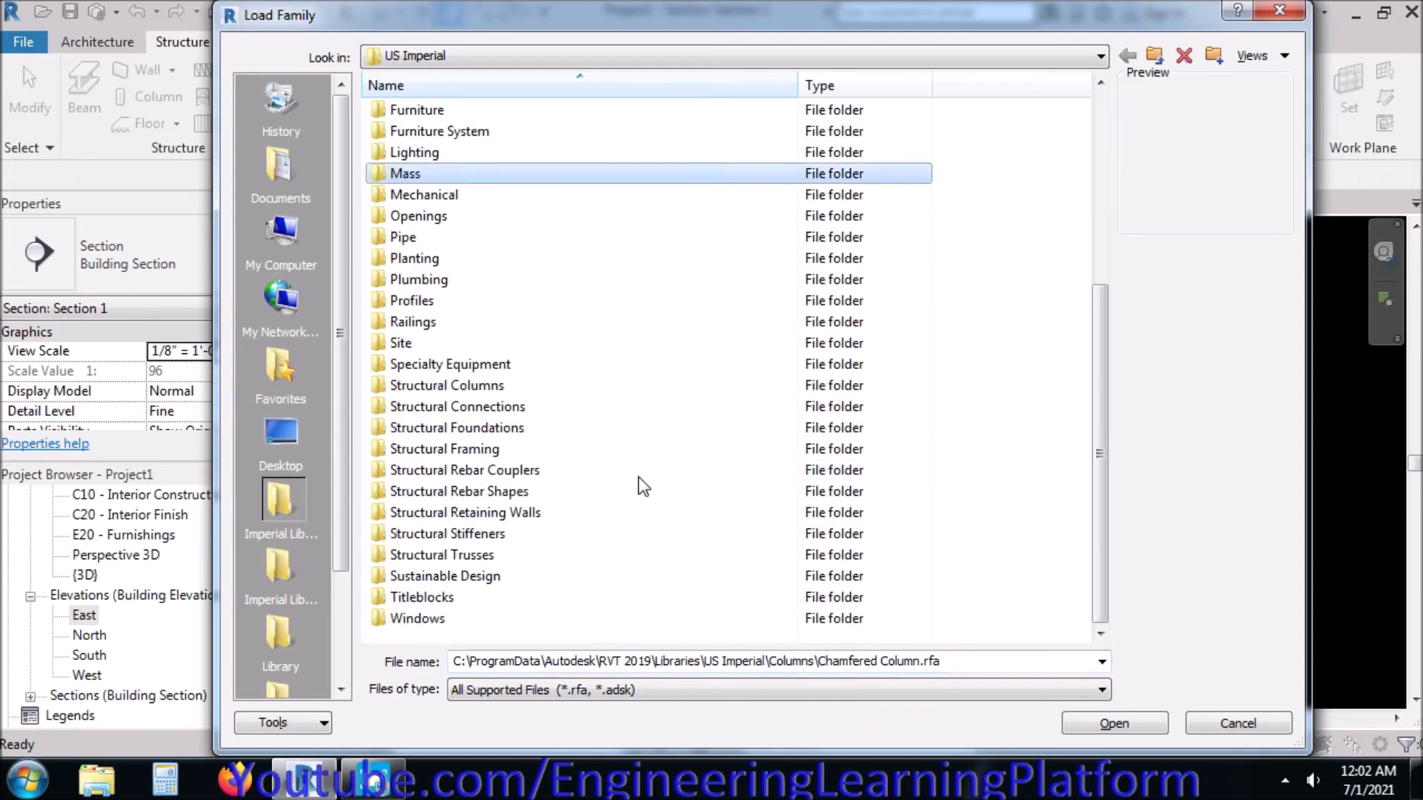
click(581, 491)
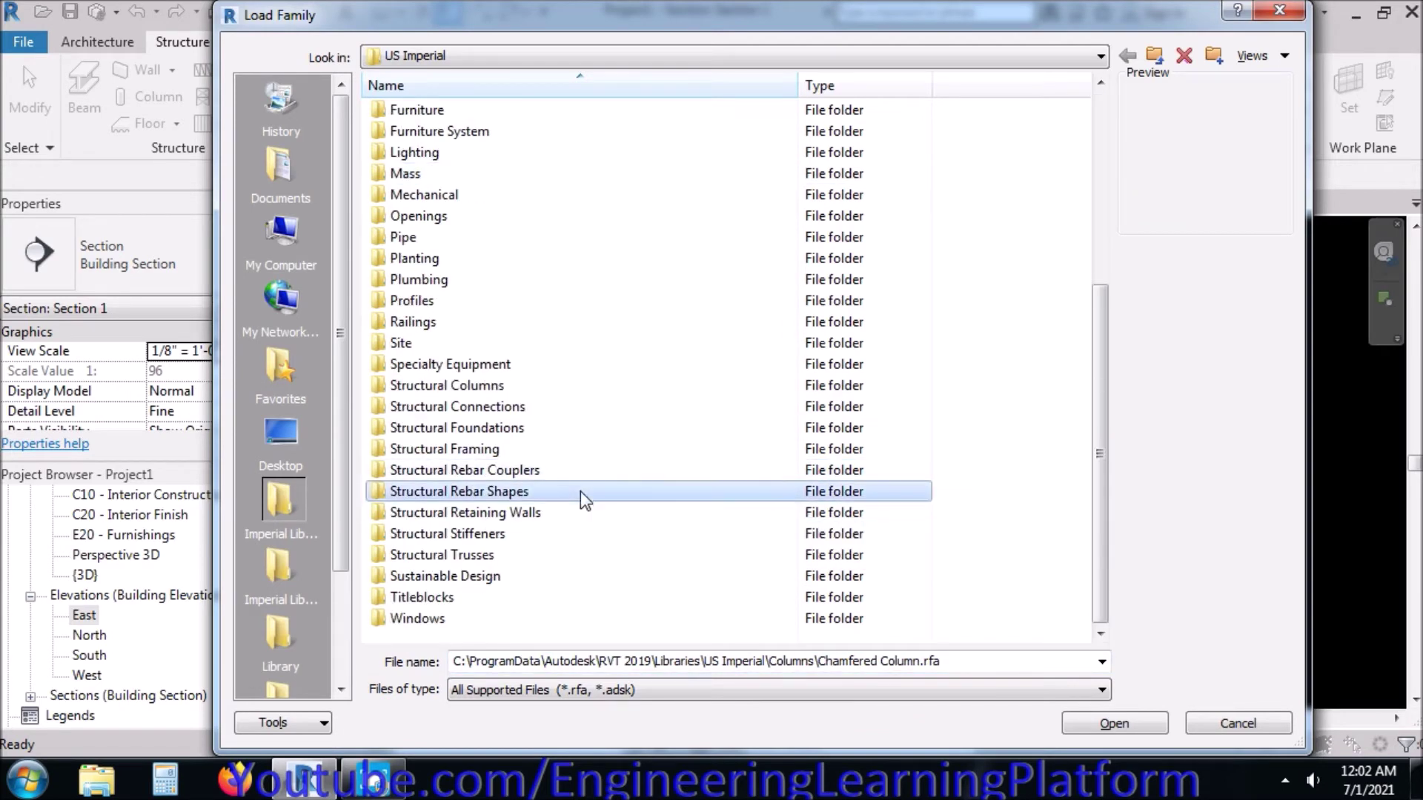
double_click(581, 492)
click(454, 113)
scroll(608, 389, down, 1)
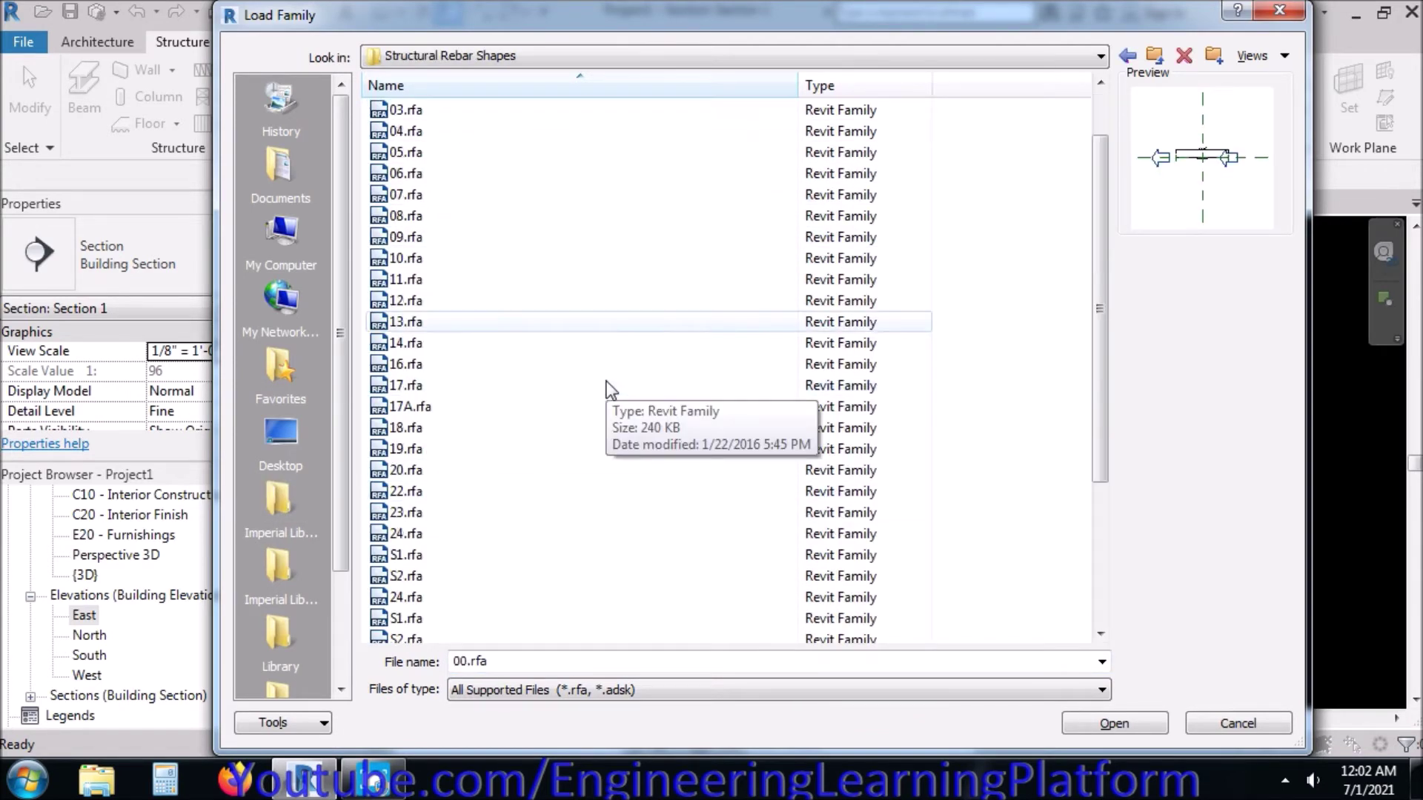
scroll(609, 388, down, 4)
shift+click(490, 619)
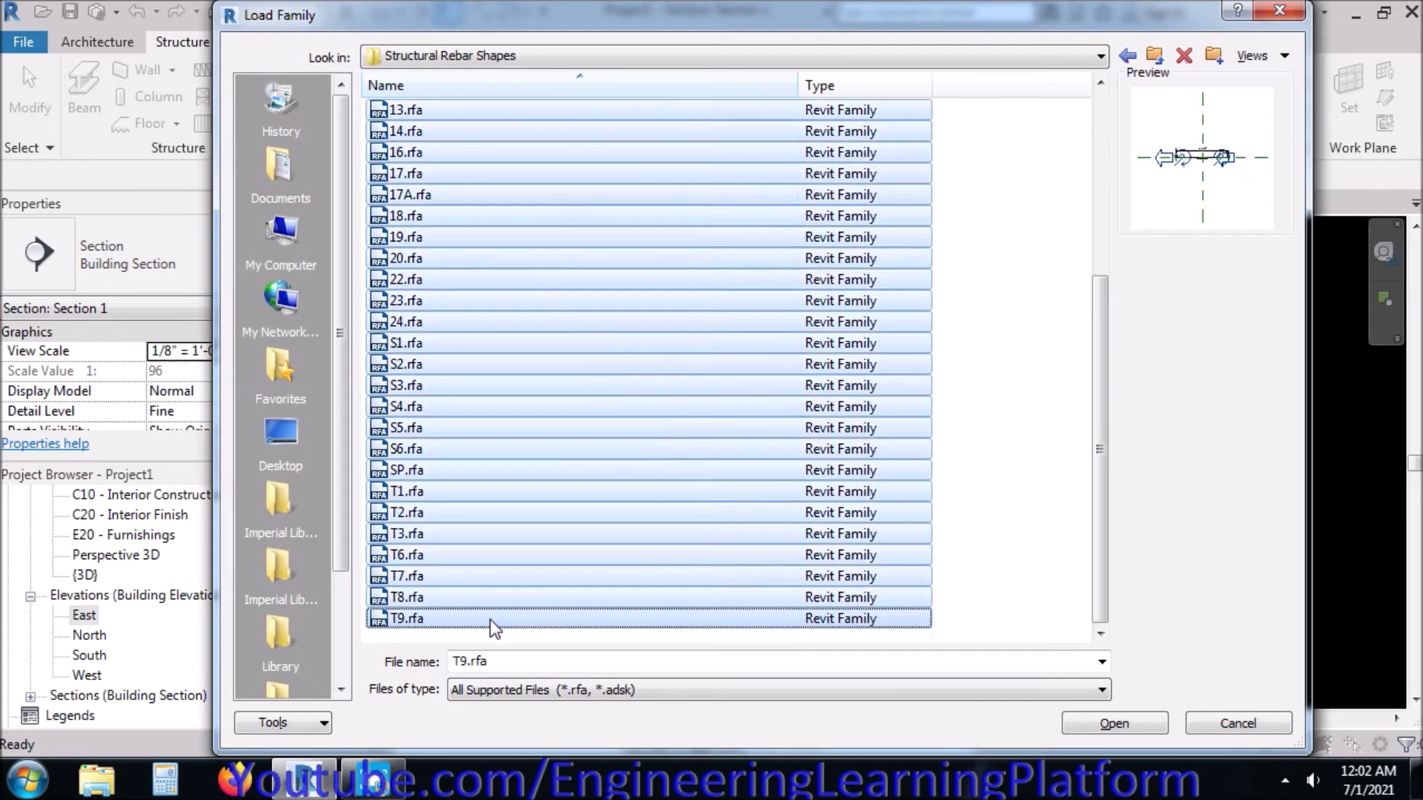
click(1112, 725)
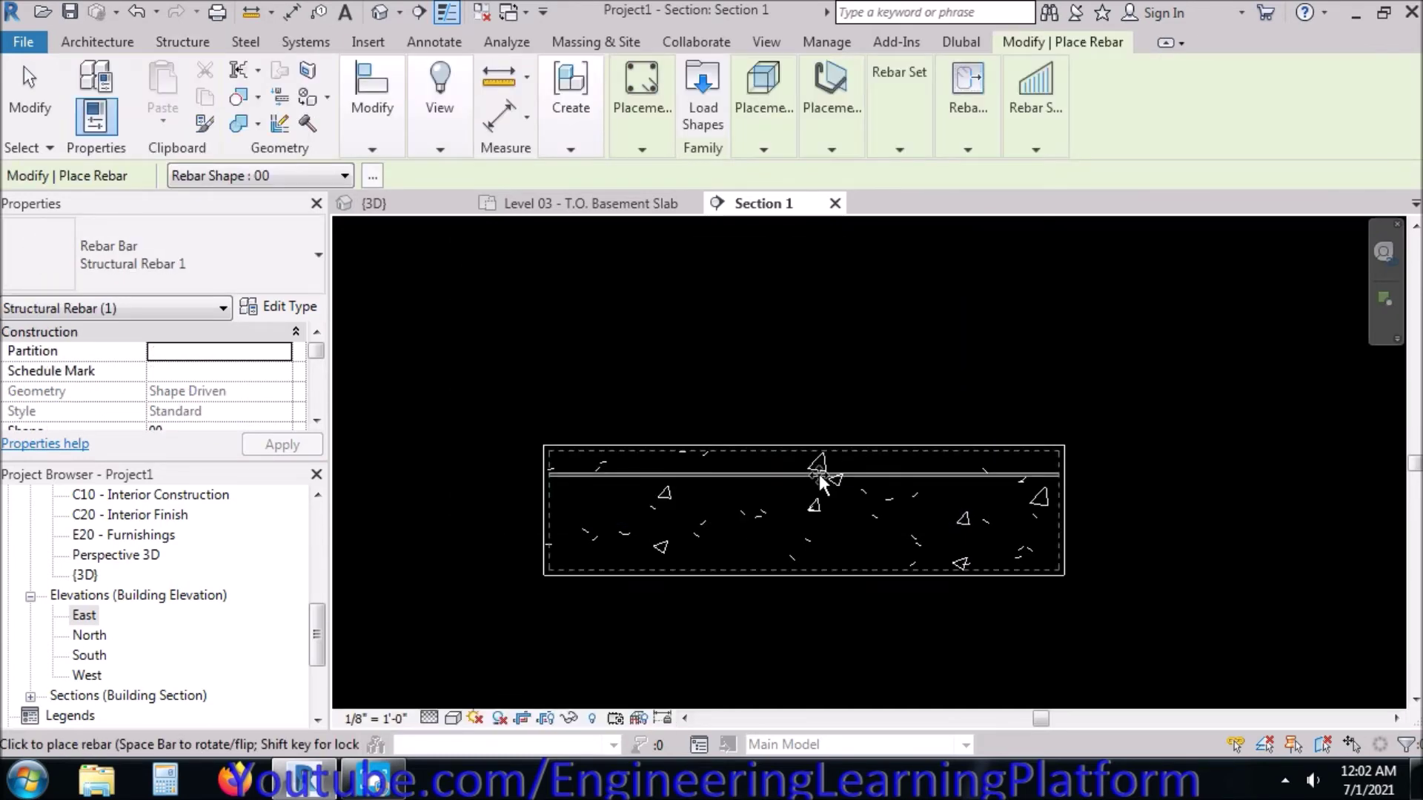
- Place a Rebar Shape : 02 U-bar along the footing bottom and check its properties
click(831, 150)
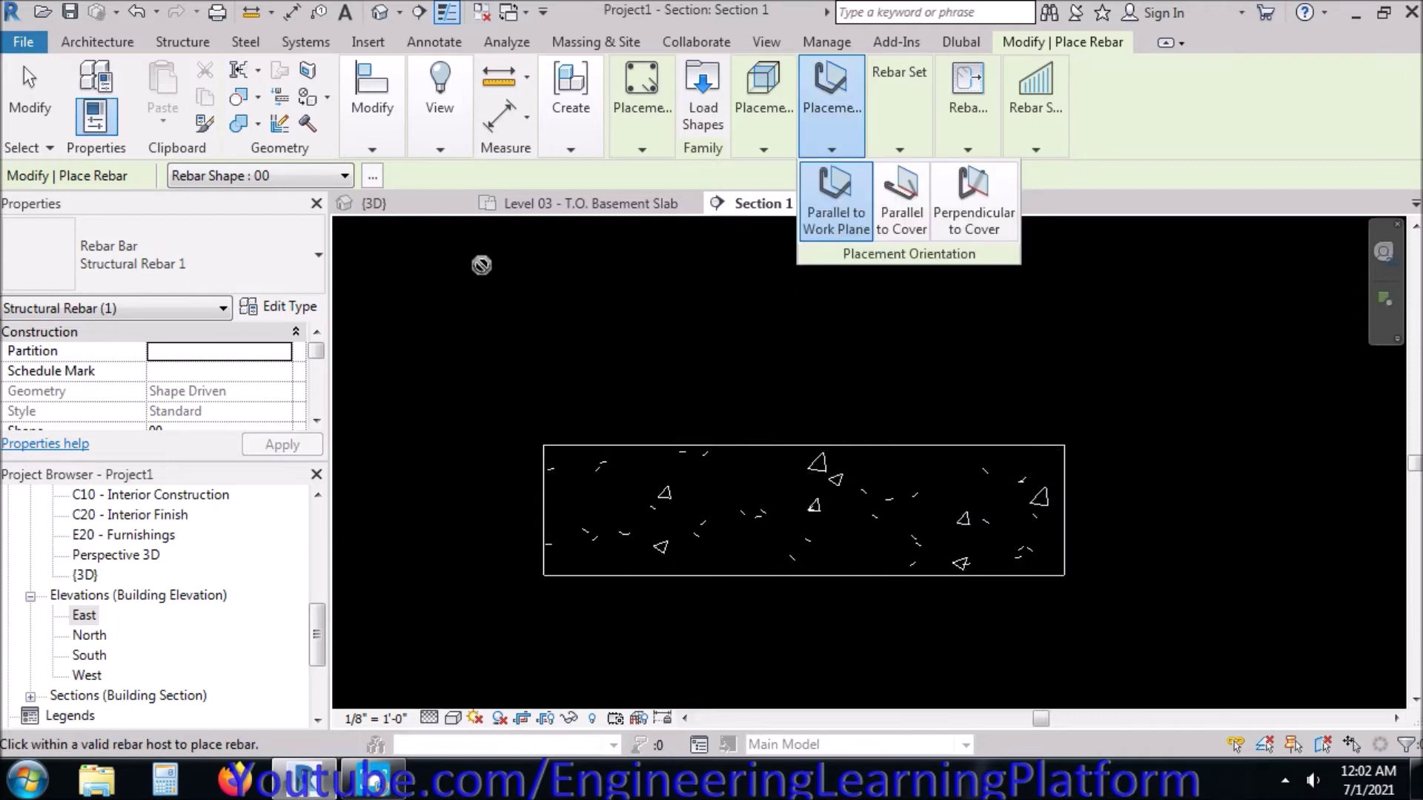
click(371, 177)
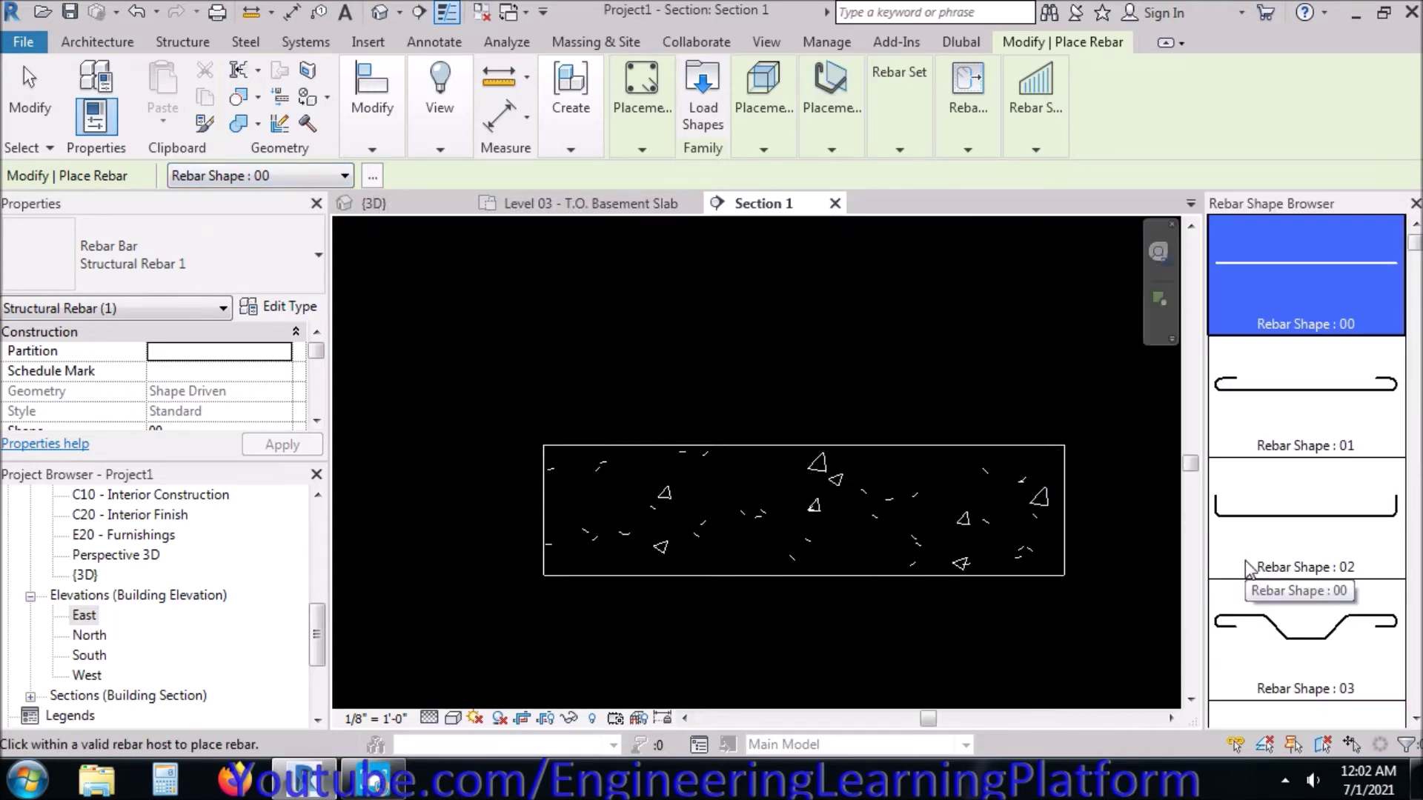
click(1324, 504)
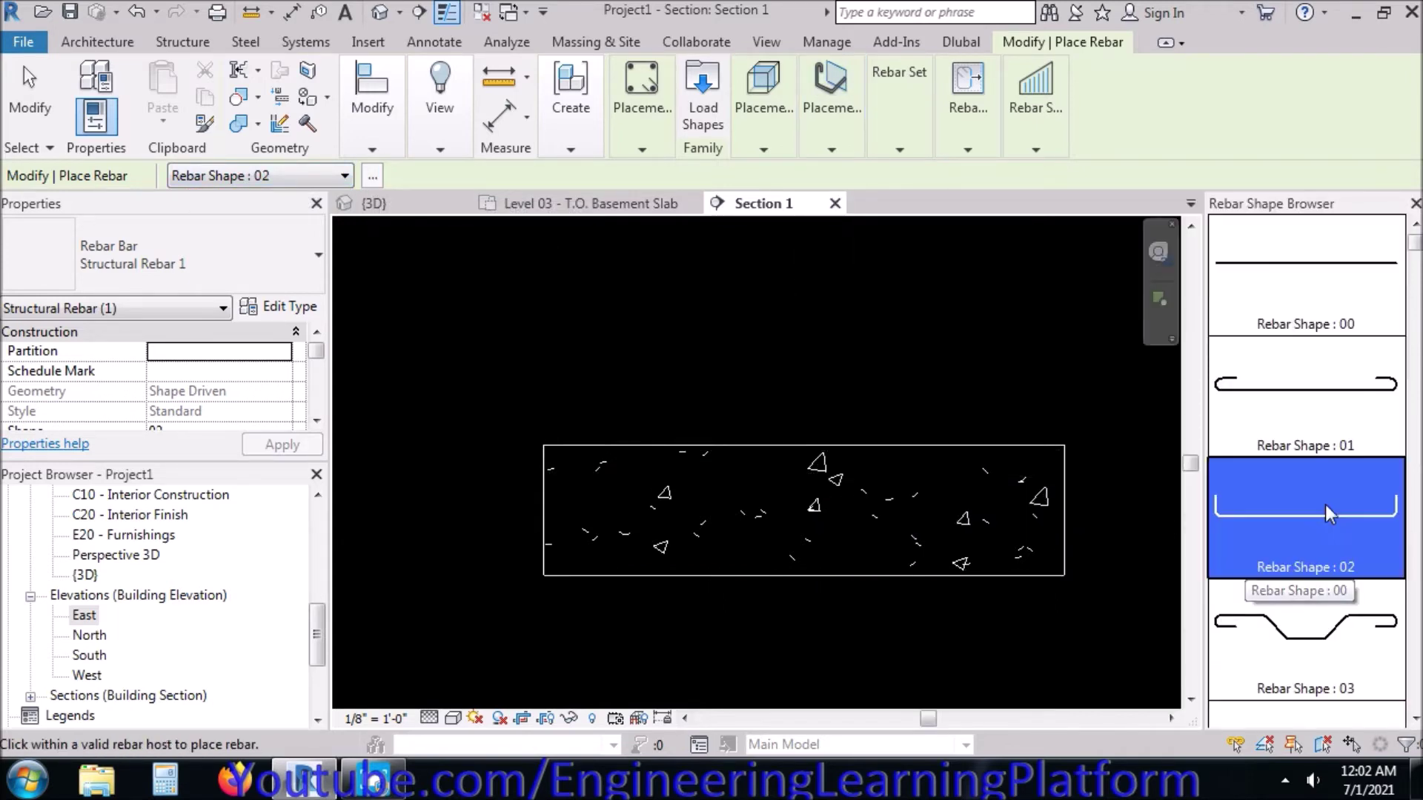
click(764, 569)
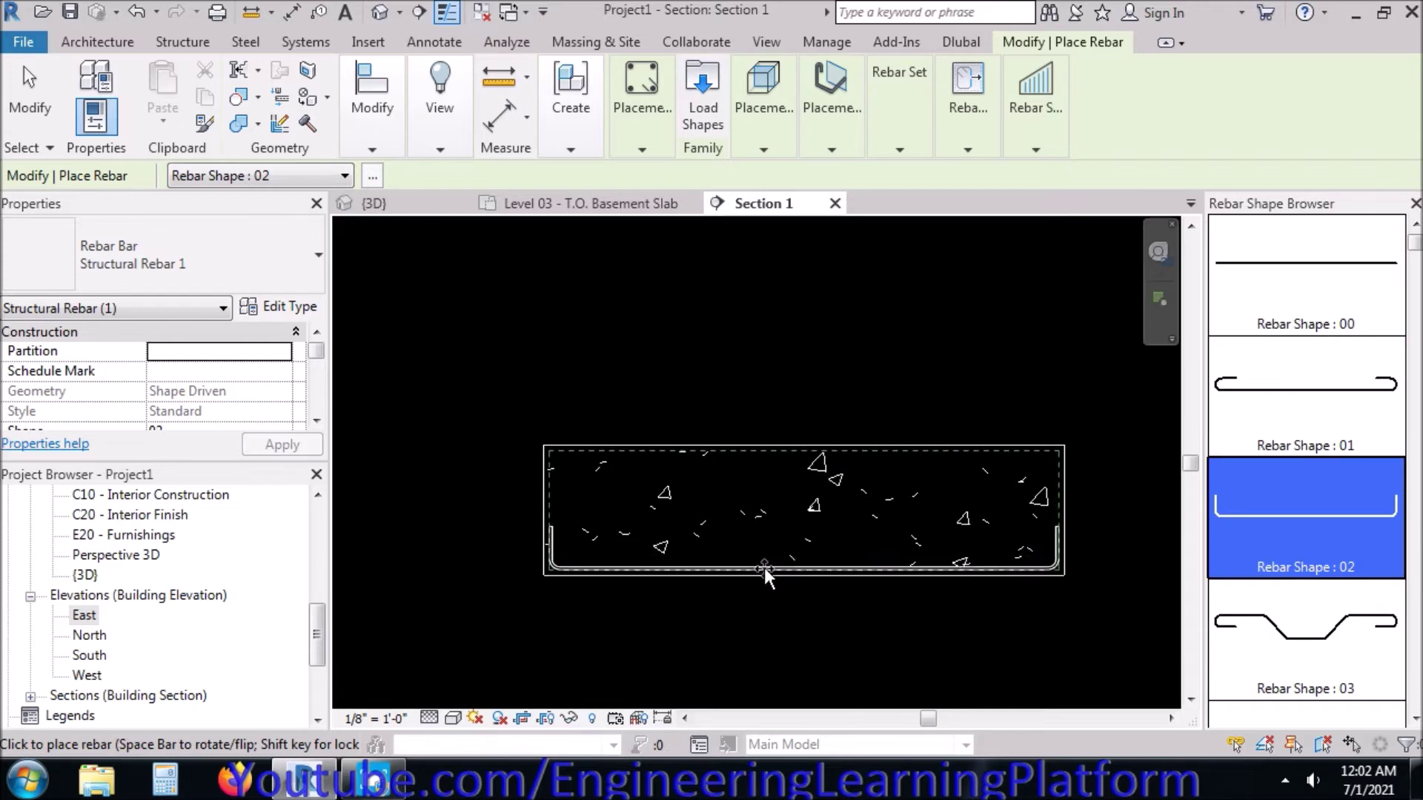
key(Escape)
click(730, 573)
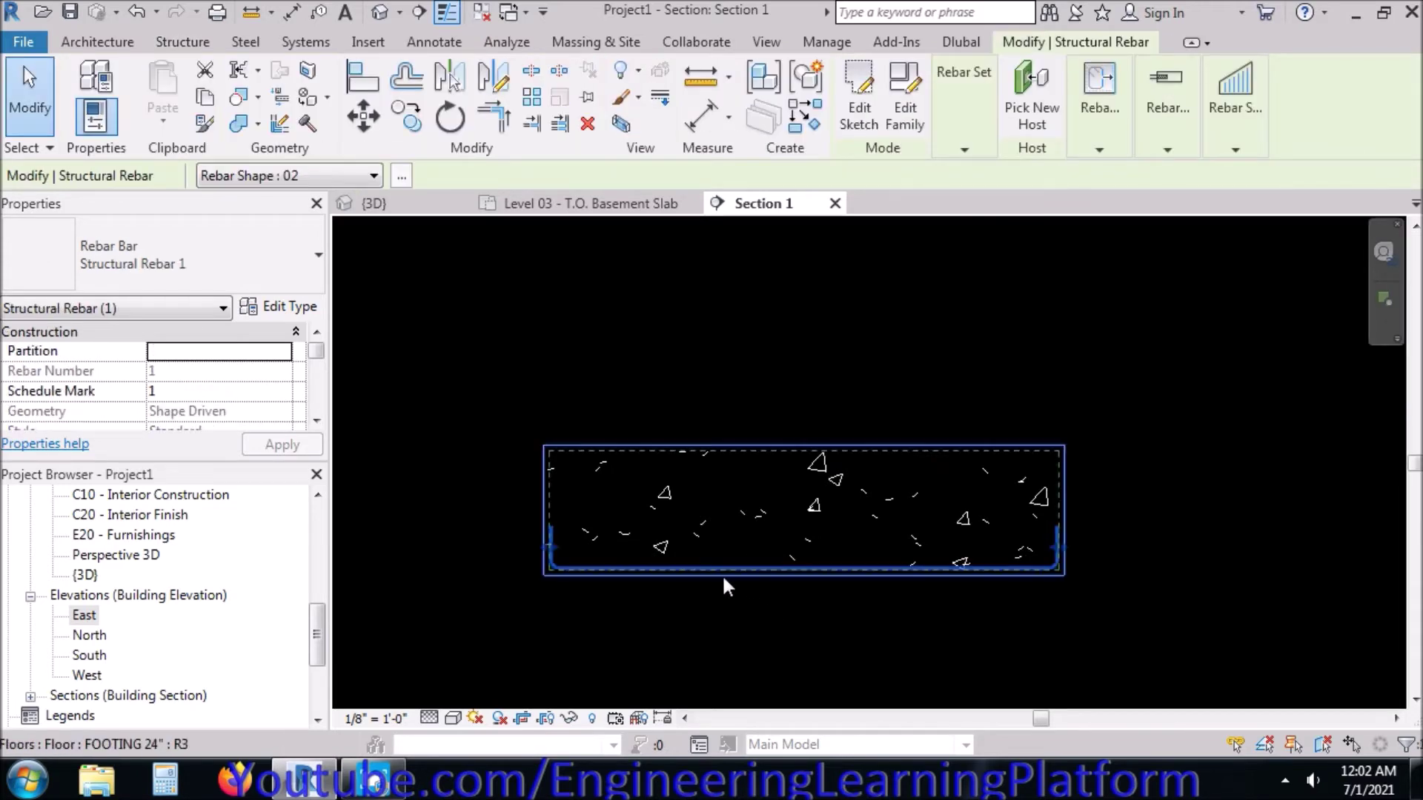
drag(318, 355, 318, 376)
click(501, 461)
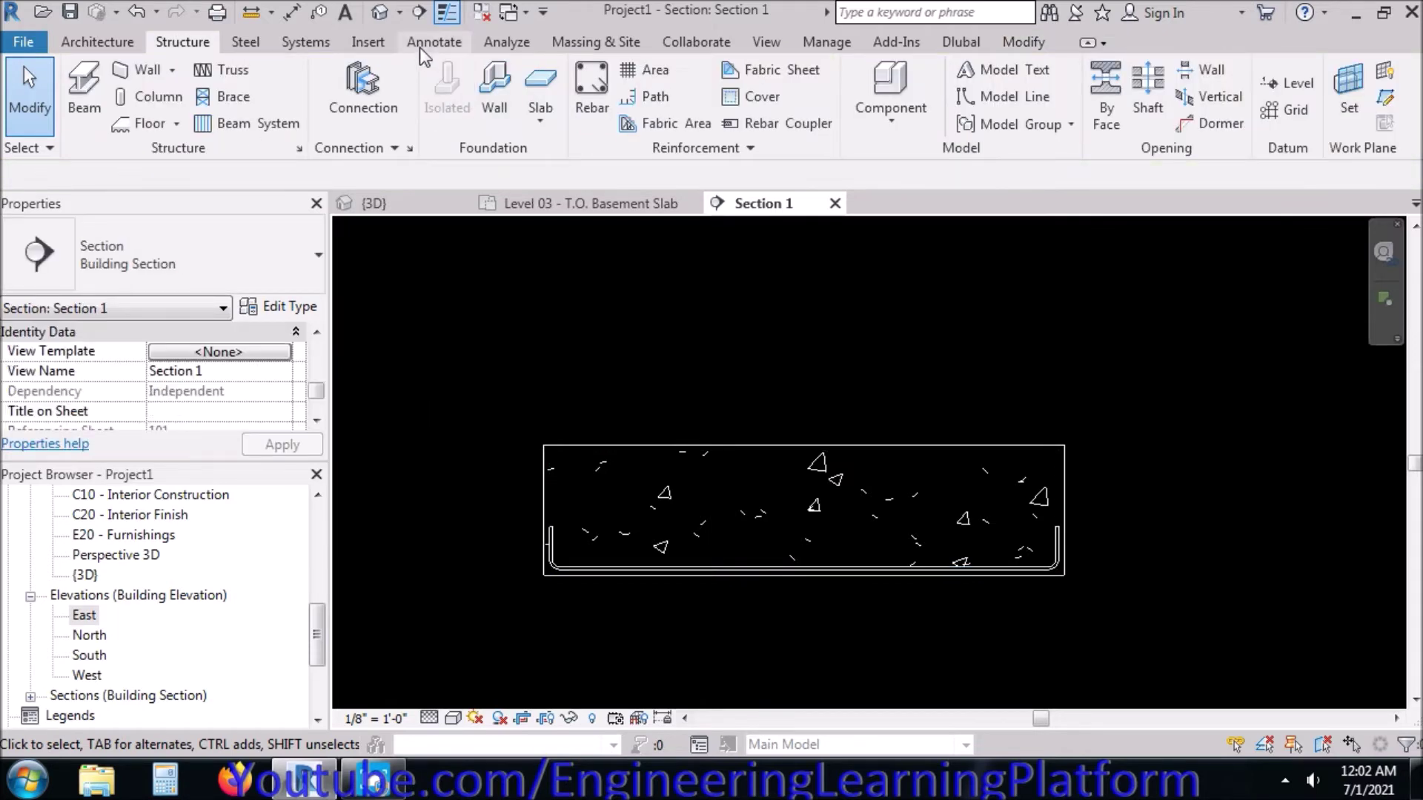
- Start a detail line at the footing's bottom-left corner, then cancel it
click(438, 42)
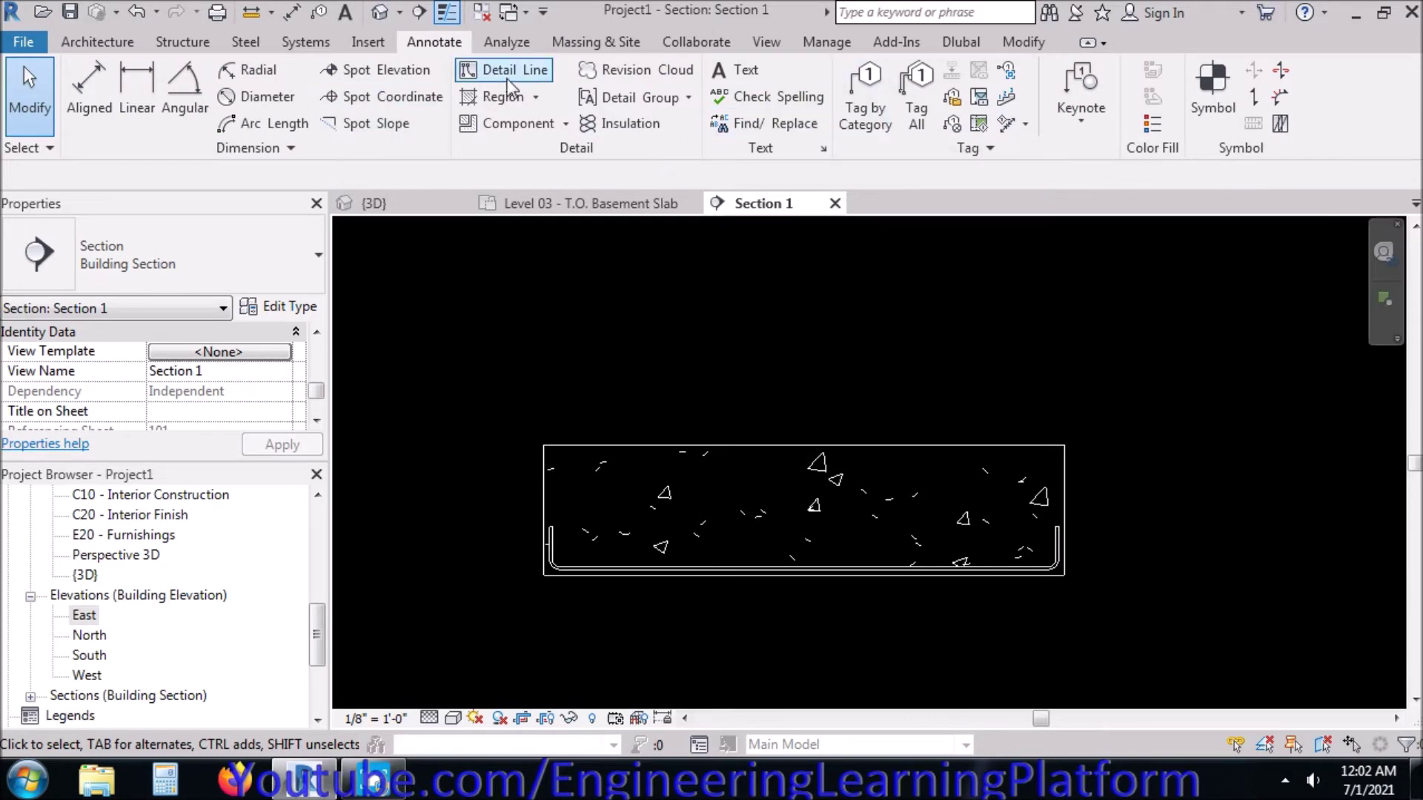
click(531, 77)
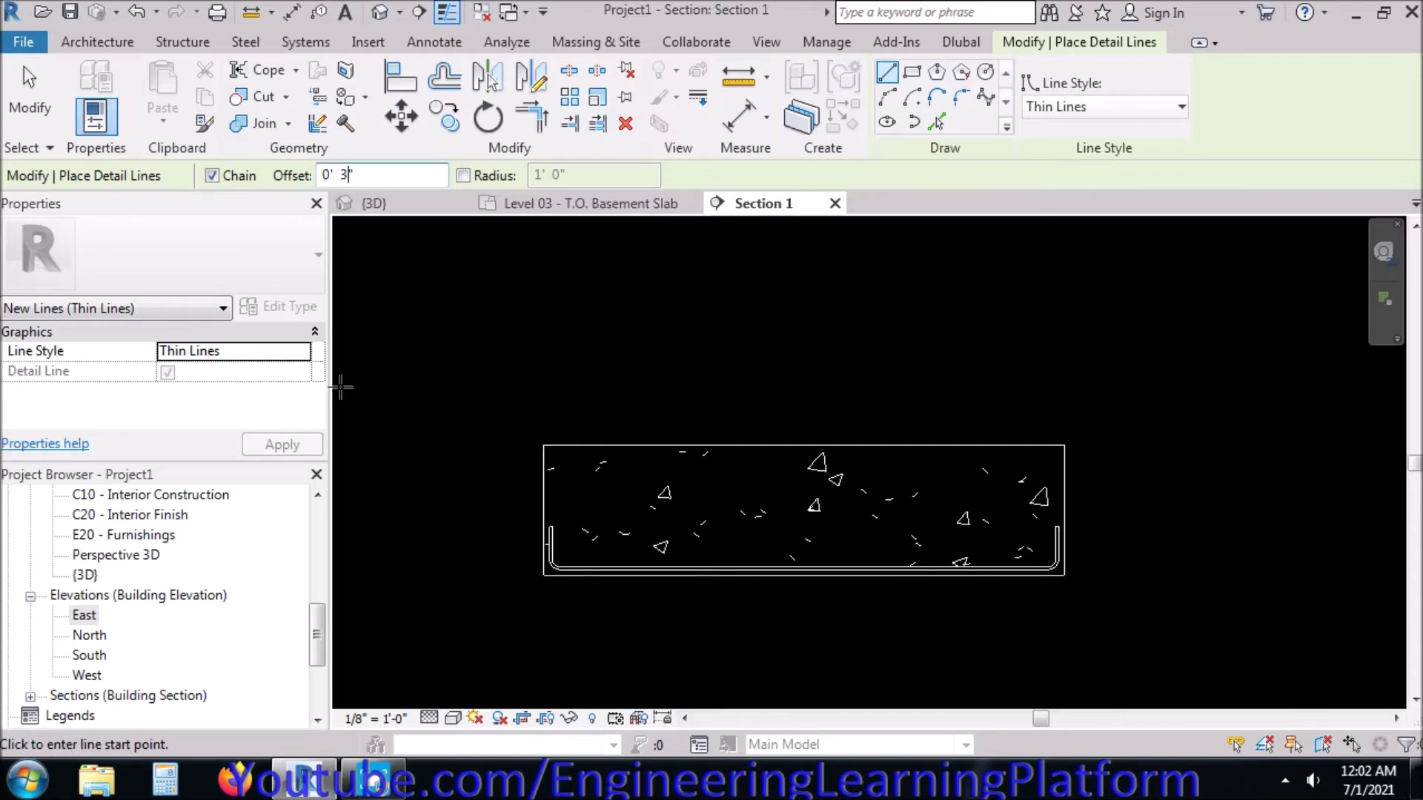
click(543, 574)
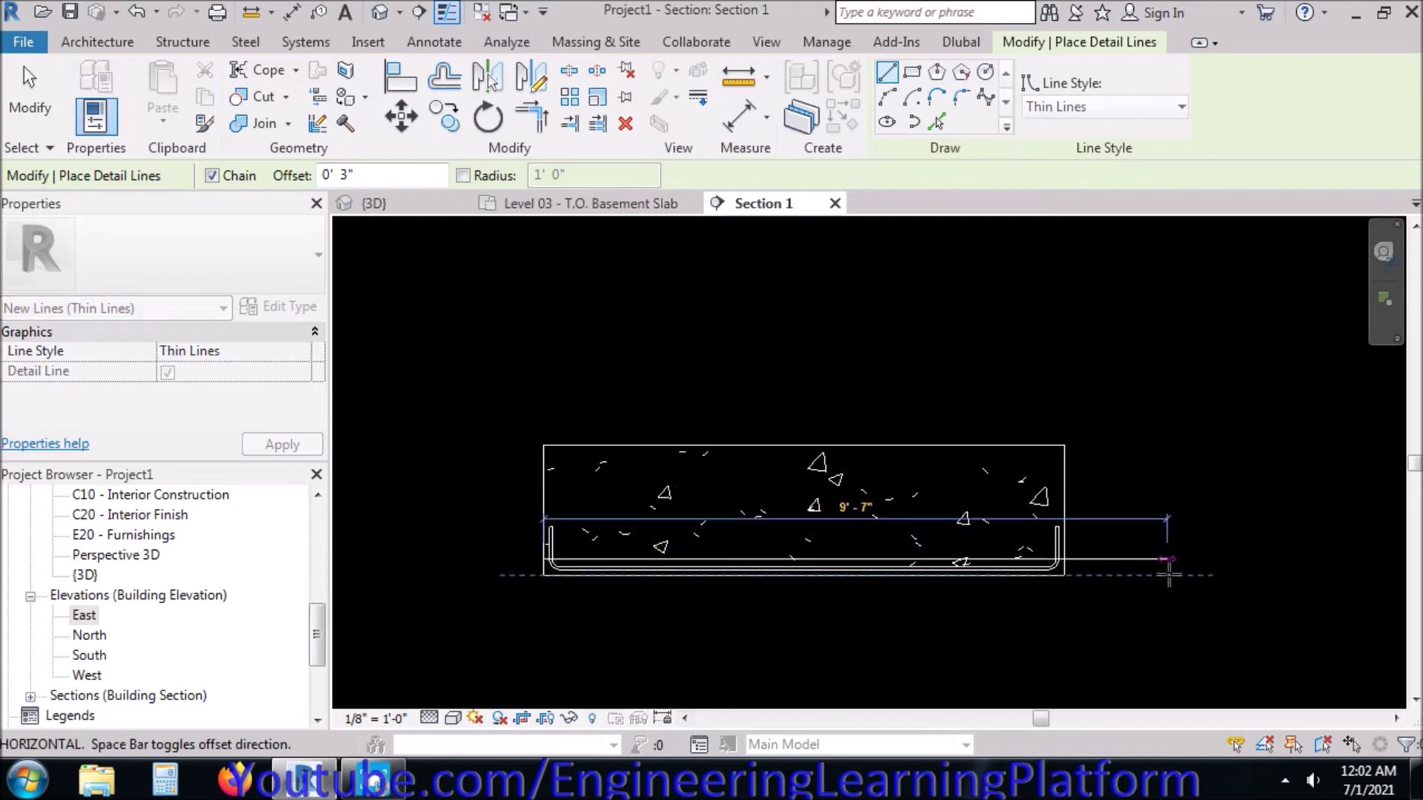
right_click(1133, 622)
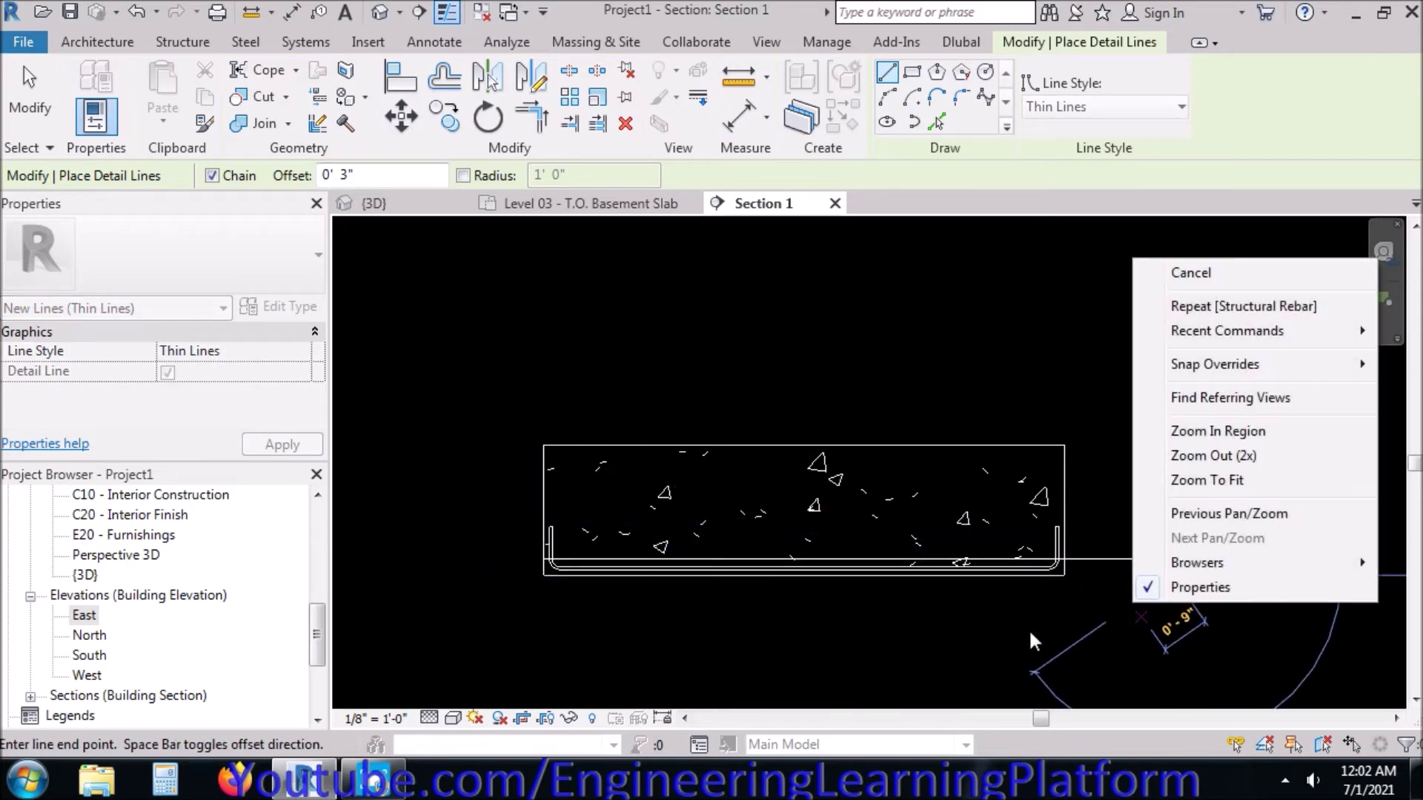
key(Escape)
key(Escape)
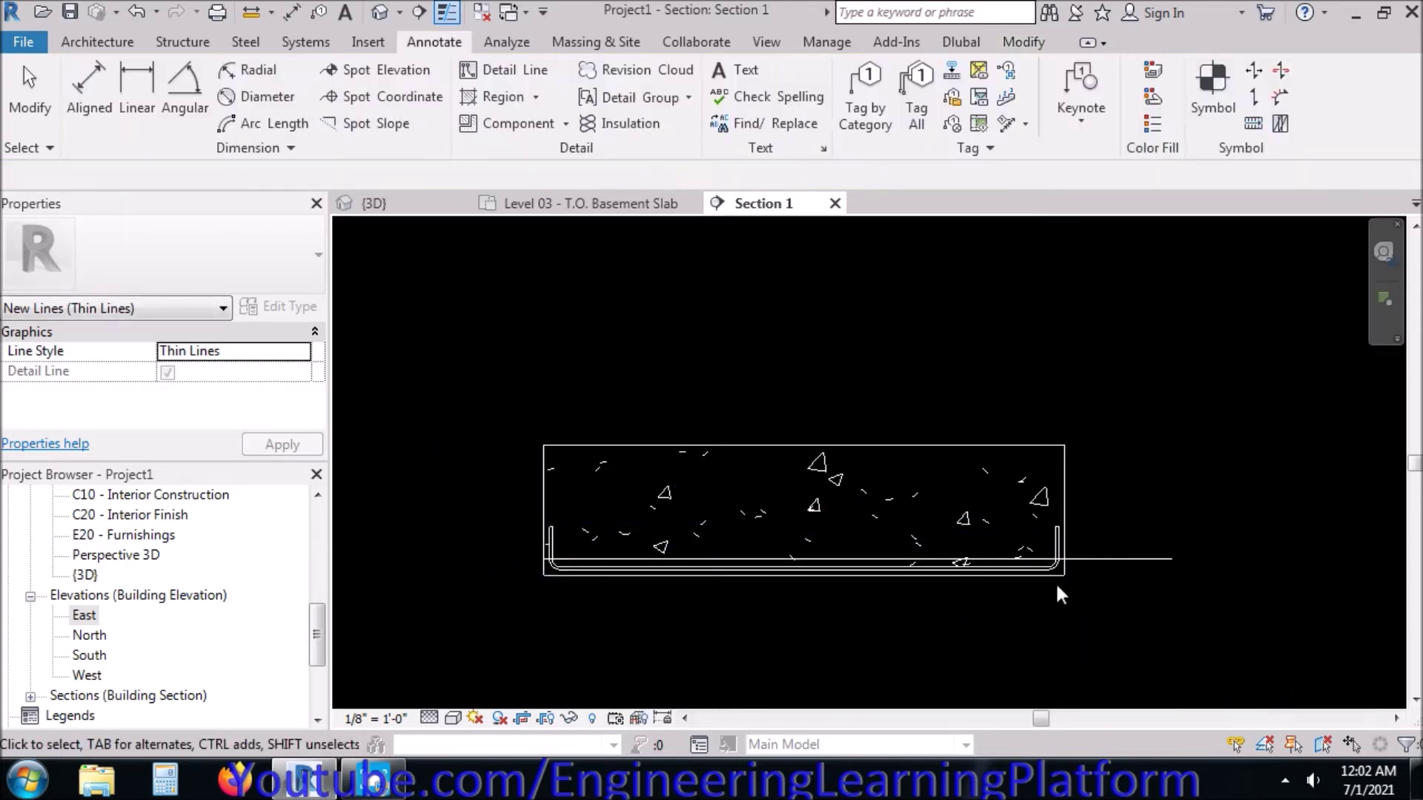
- Nudge the bottom rebar slightly in Section 1 with Move
click(1055, 566)
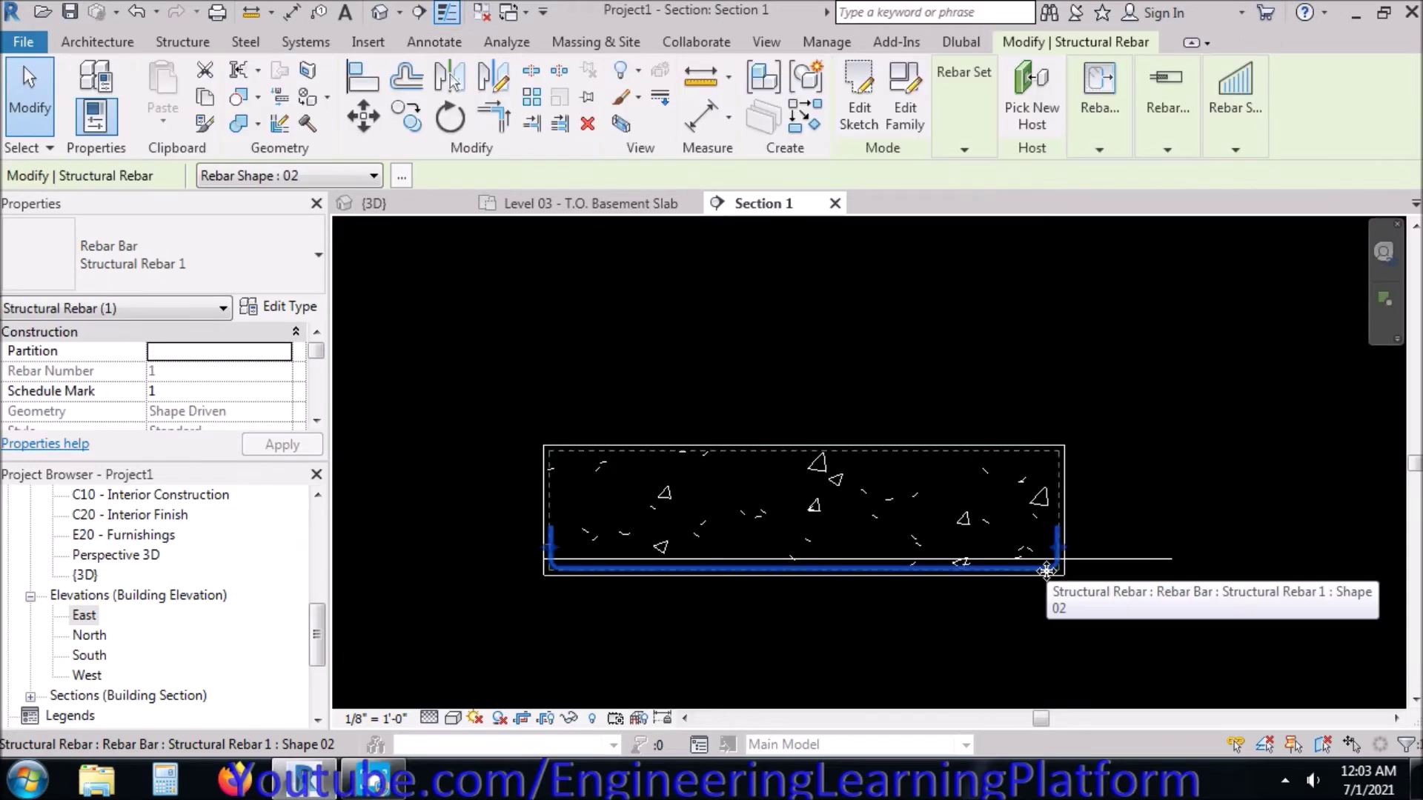
click(362, 115)
scroll(792, 576, up, 4)
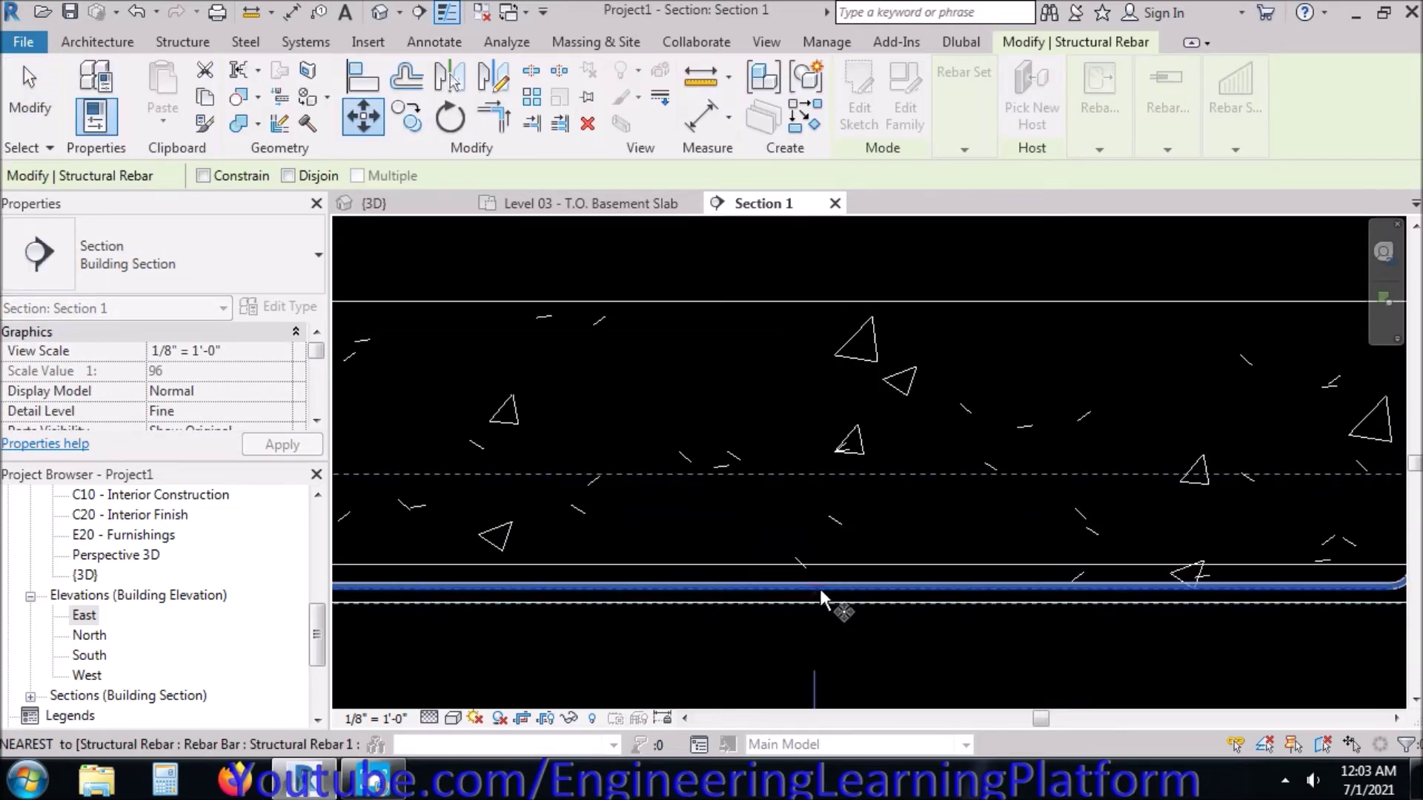
click(827, 586)
click(828, 589)
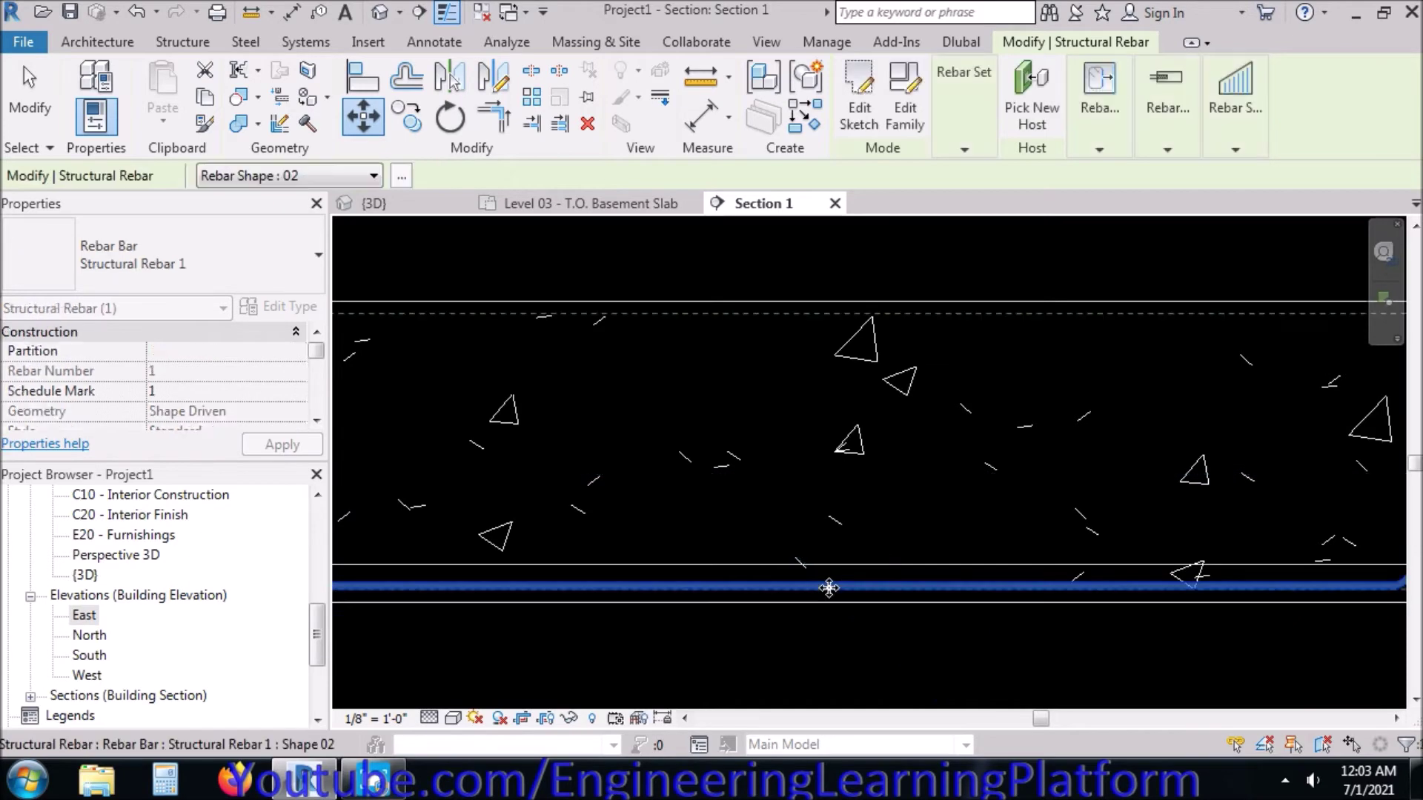
scroll(828, 589, up, 2)
key(Escape)
- Move the bottom rebar vertically to its new height with Constrain on
click(831, 590)
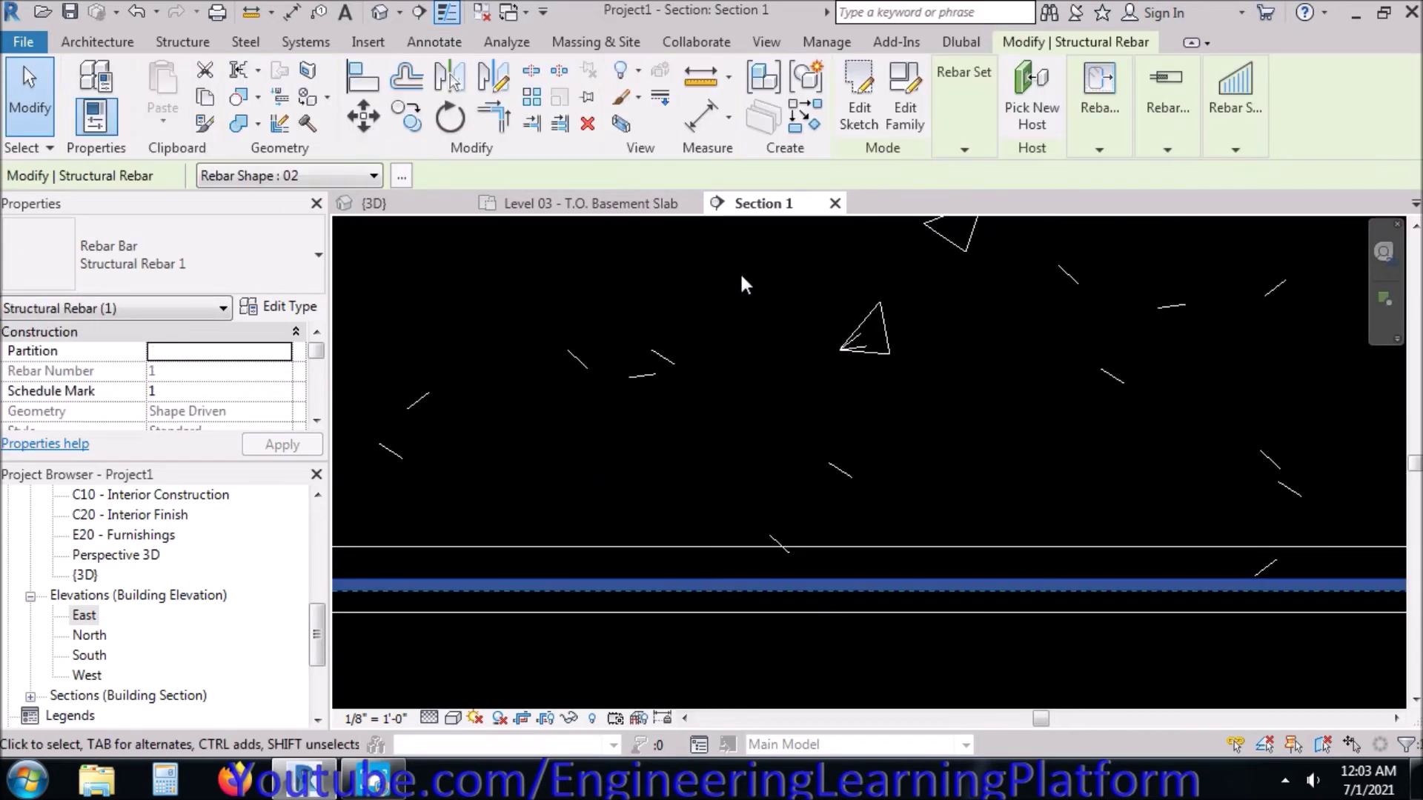
click(382, 122)
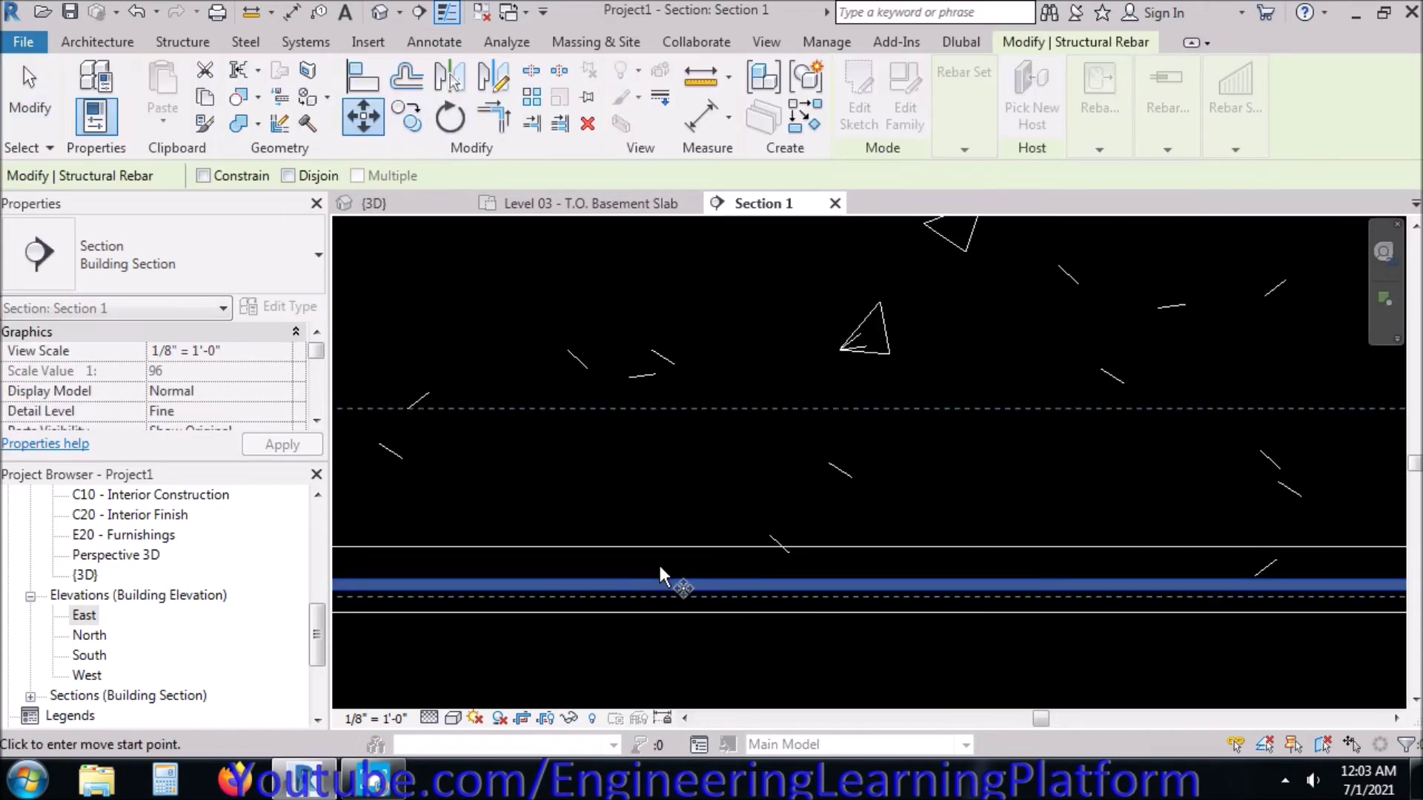
click(765, 590)
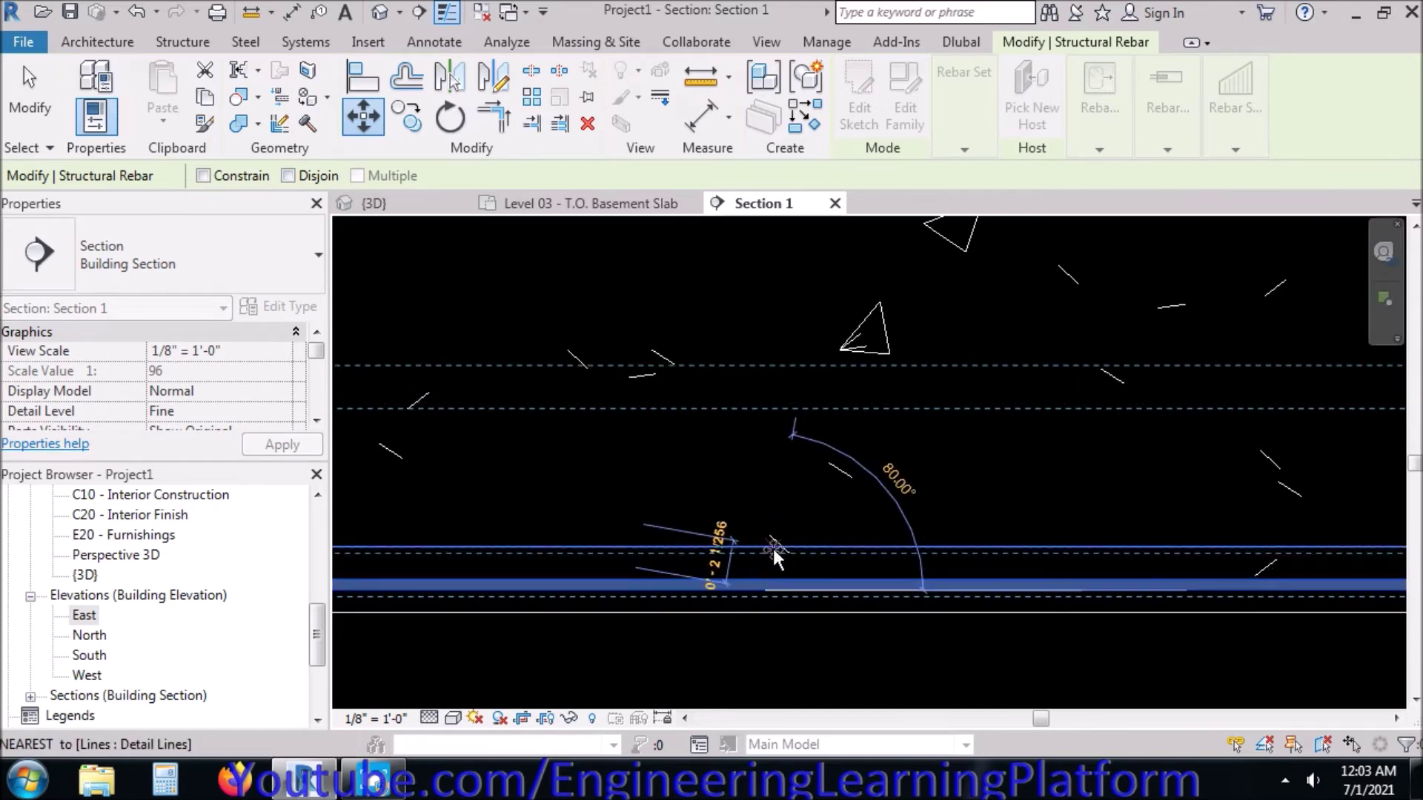
click(203, 175)
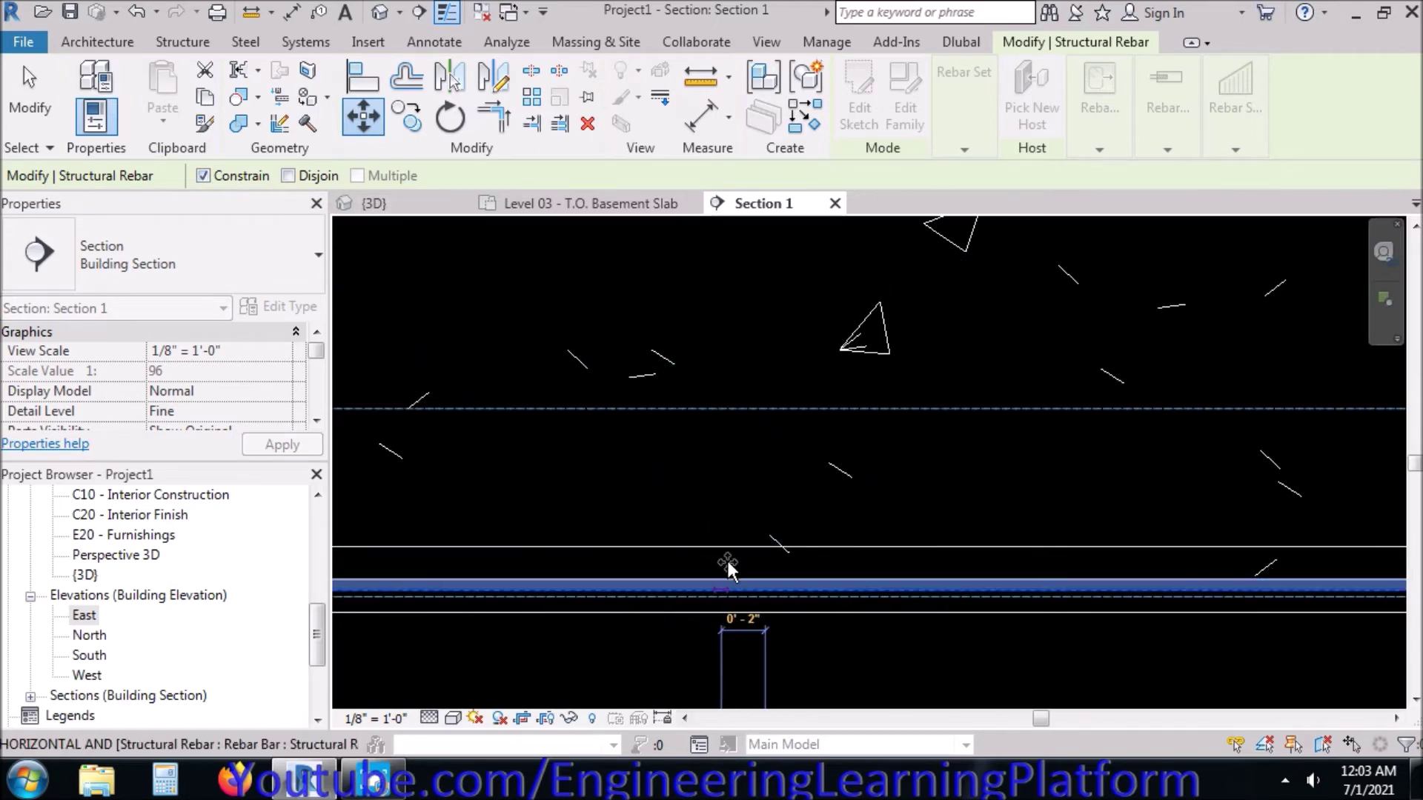
click(764, 547)
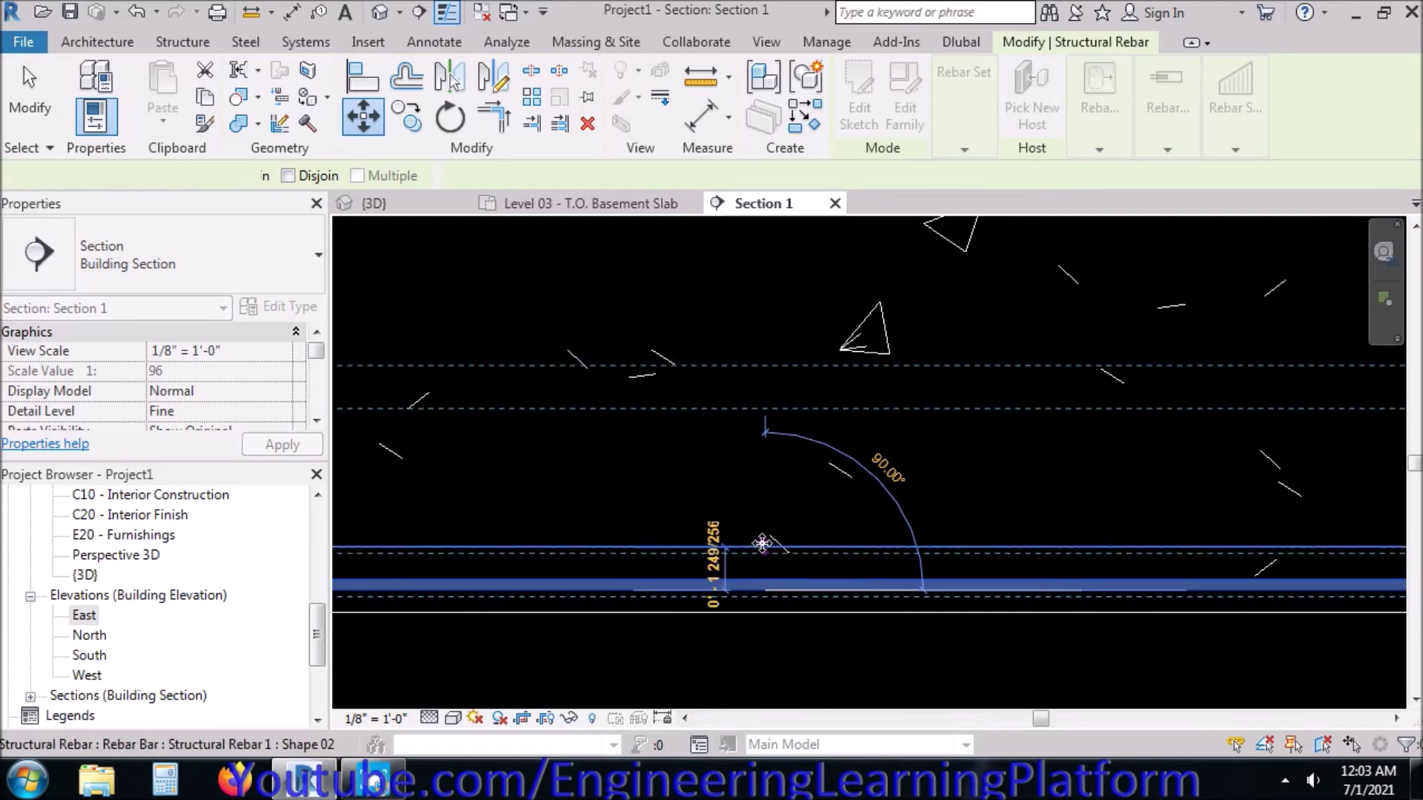
click(690, 557)
- Delete the two leftover horizontal lines in the section
scroll(689, 556, down, 5)
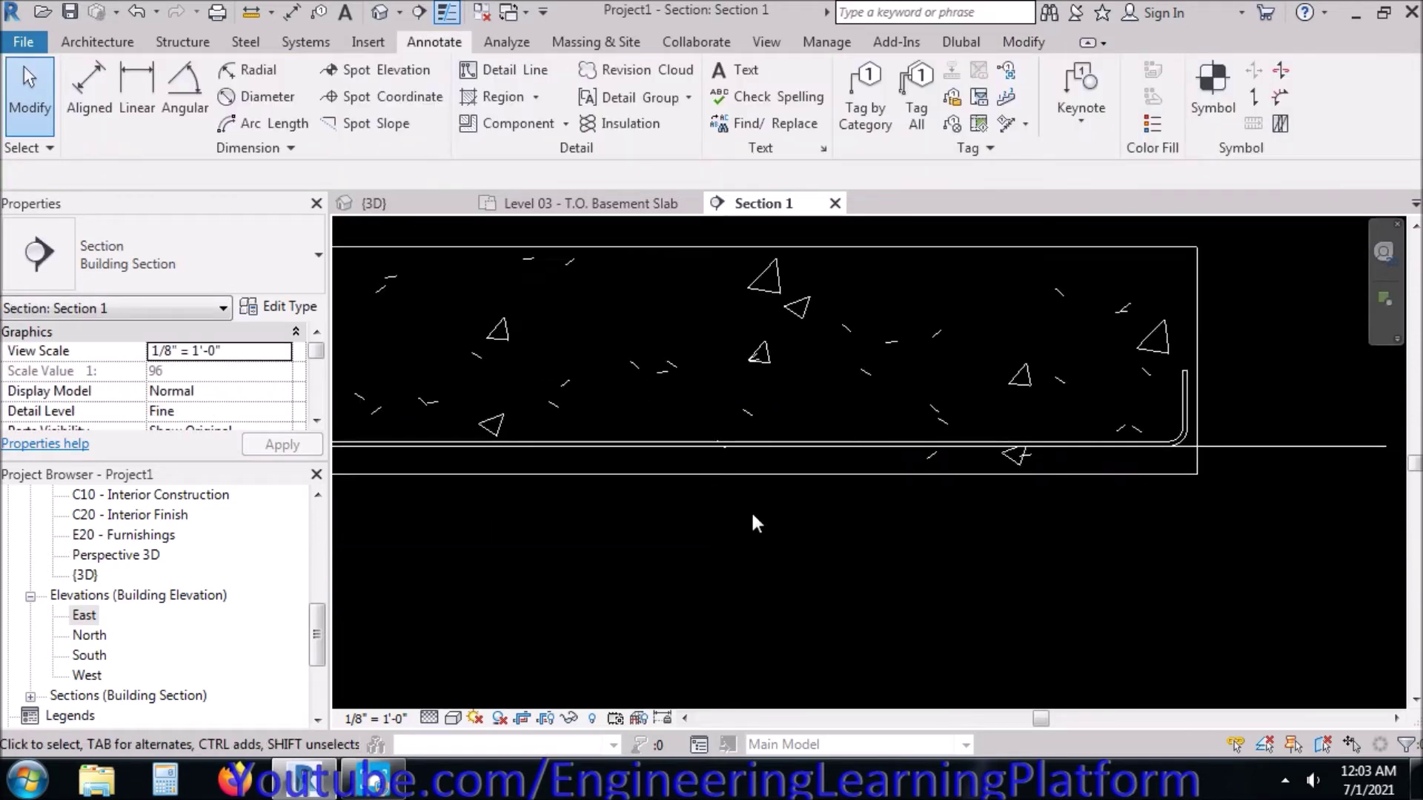
click(1064, 428)
key(Delete)
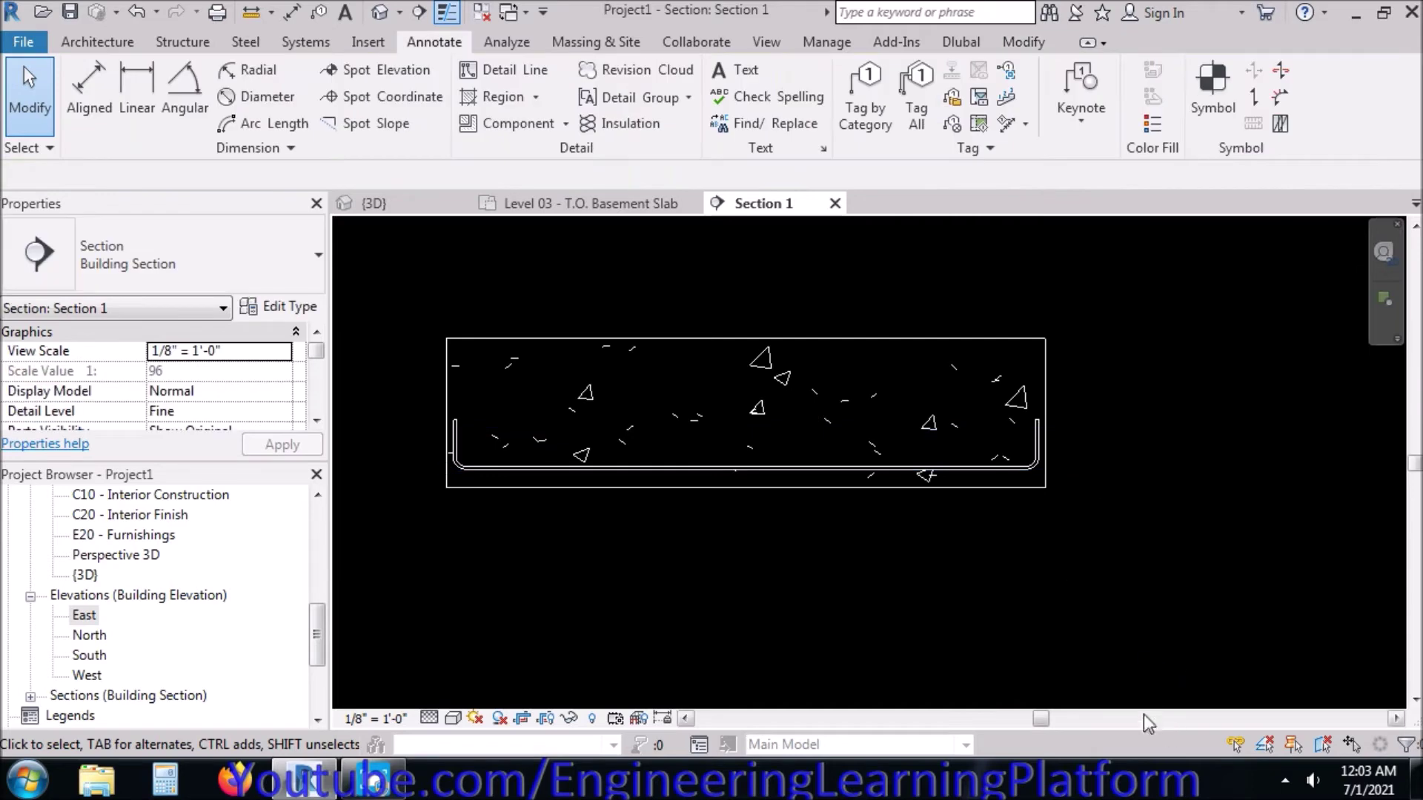
- Show the Level 03 - T.O. Basement Slab plan in Wireframe visual style
click(540, 197)
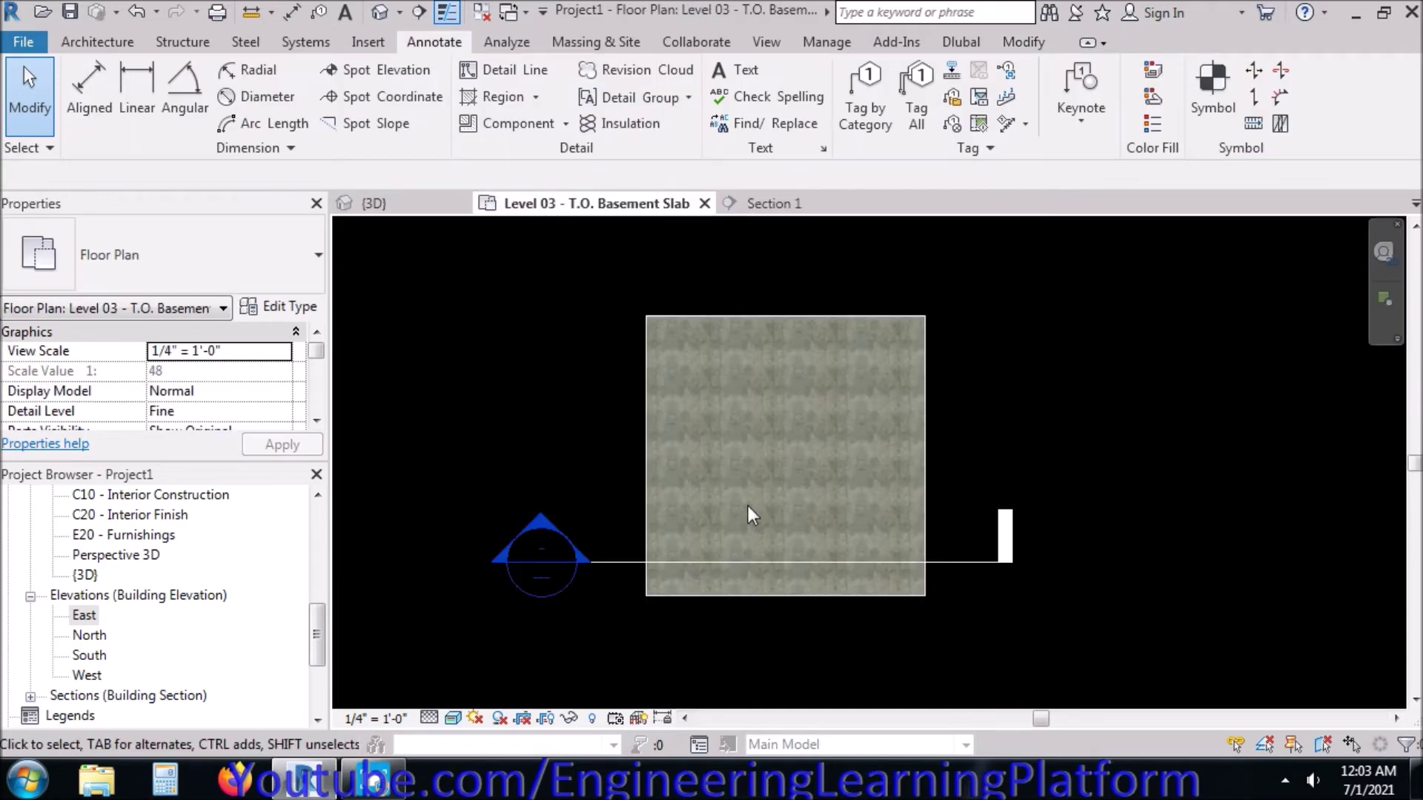
click(431, 718)
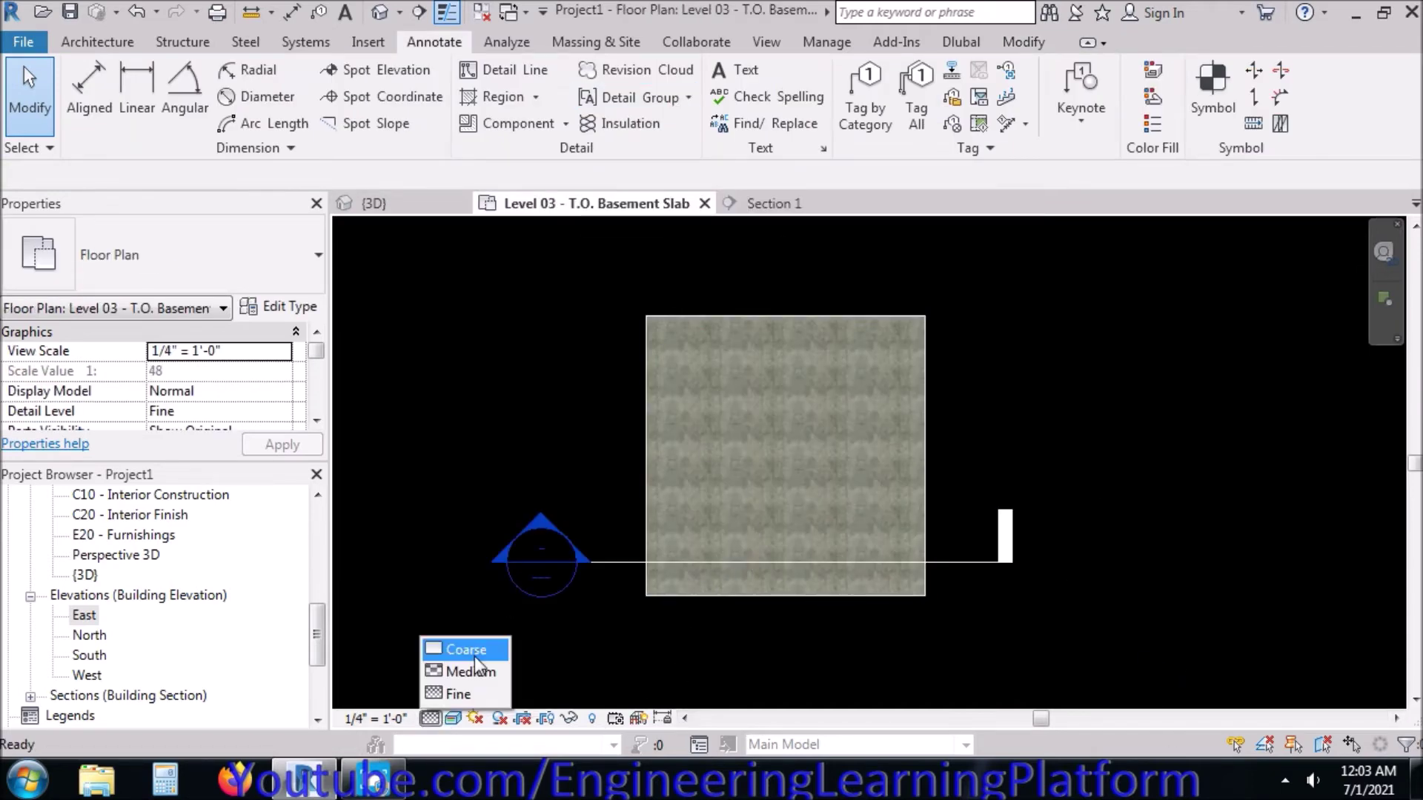
click(453, 719)
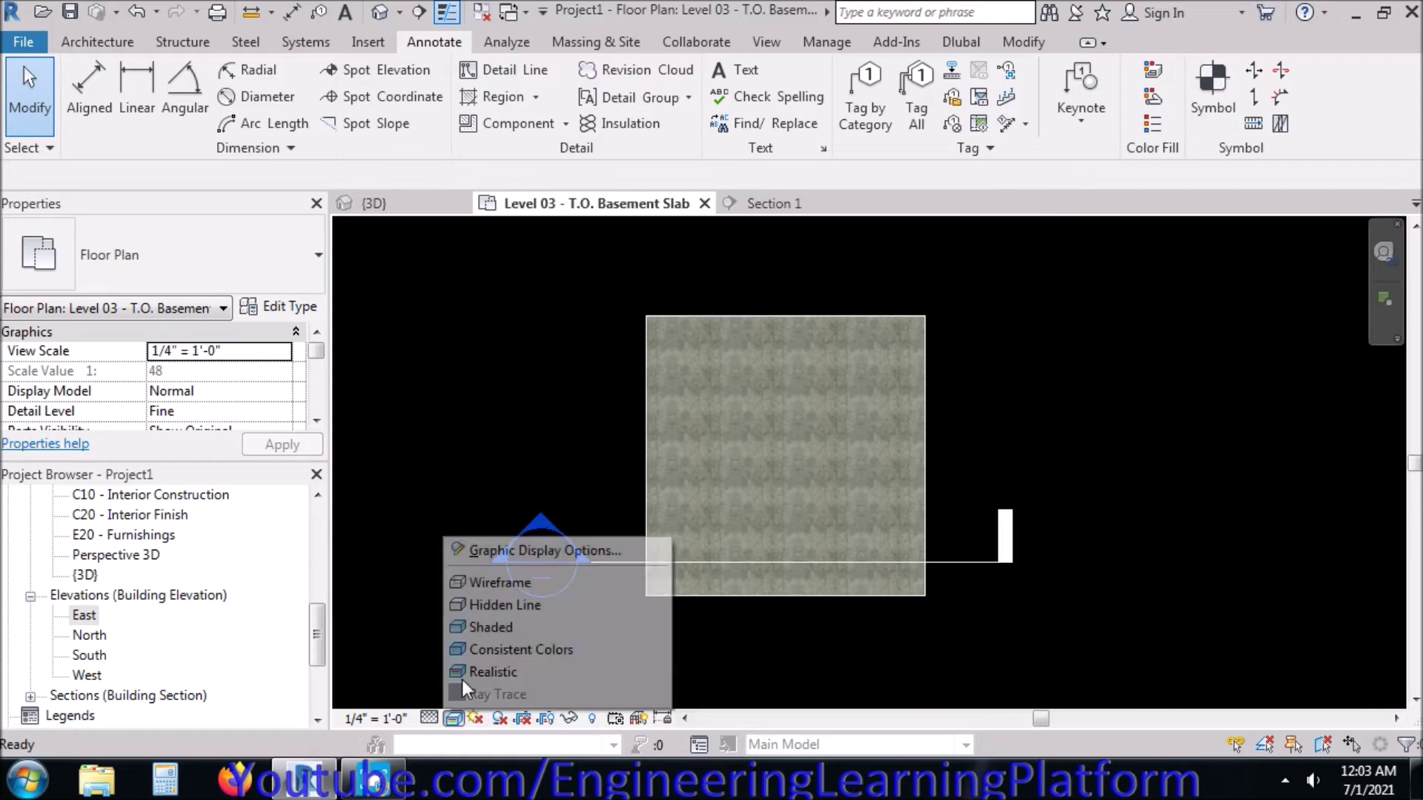
click(489, 583)
scroll(705, 588, up, 3)
scroll(585, 583, down, 2)
- Move the section line slightly lower in the plan
click(490, 531)
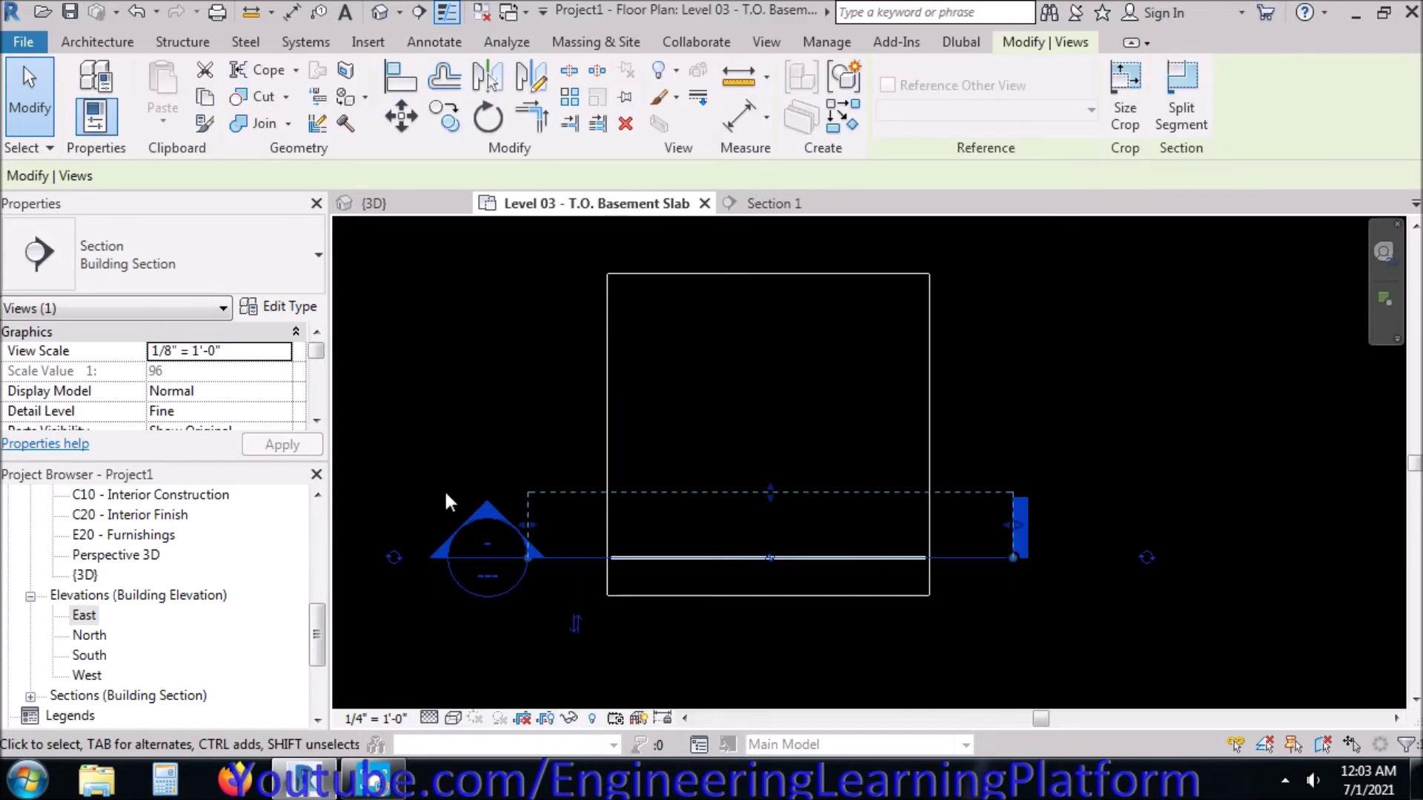
click(407, 118)
click(501, 296)
click(504, 317)
key(Escape)
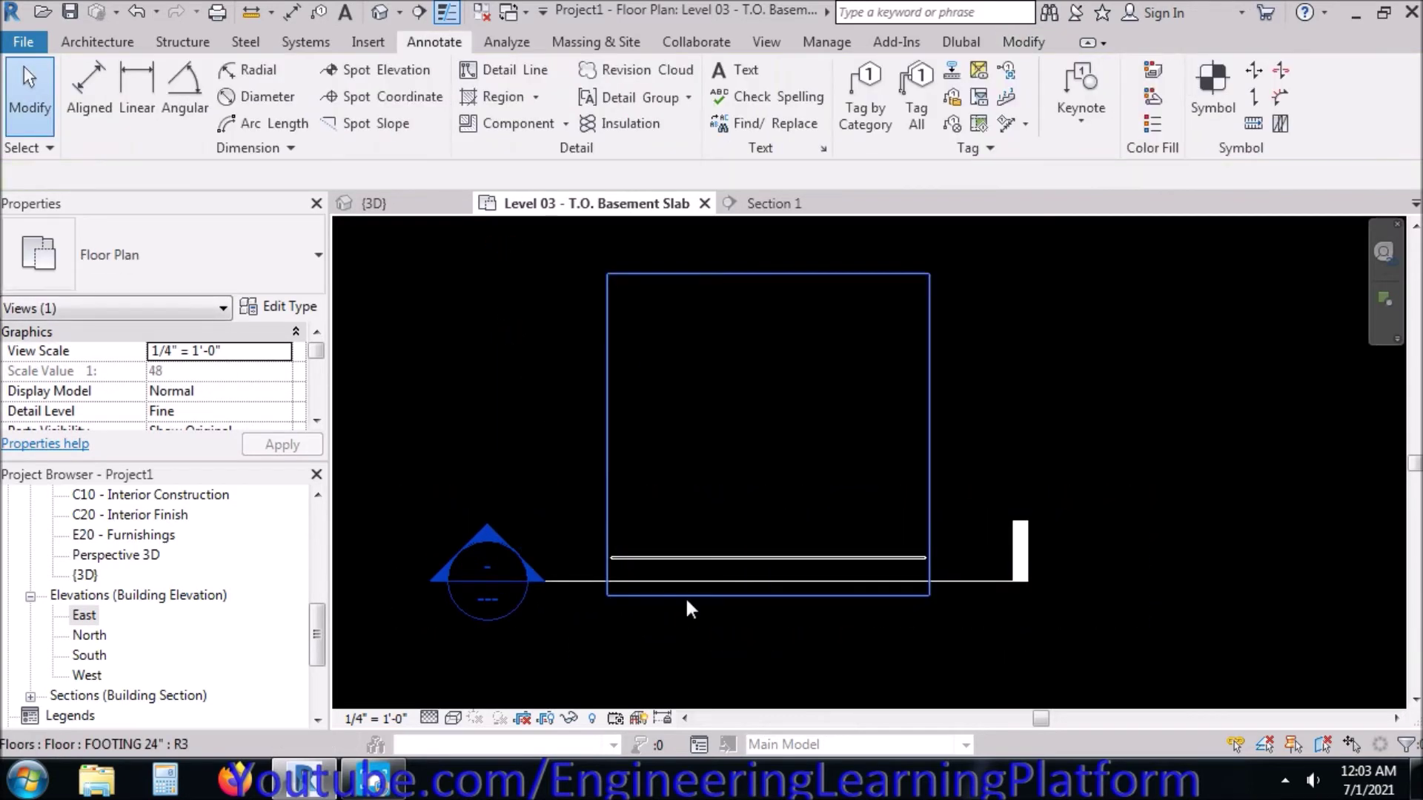
- Move the rebar along the section line down to the footing's lower edge
scroll(684, 598, up, 1)
drag(560, 525, 1071, 552)
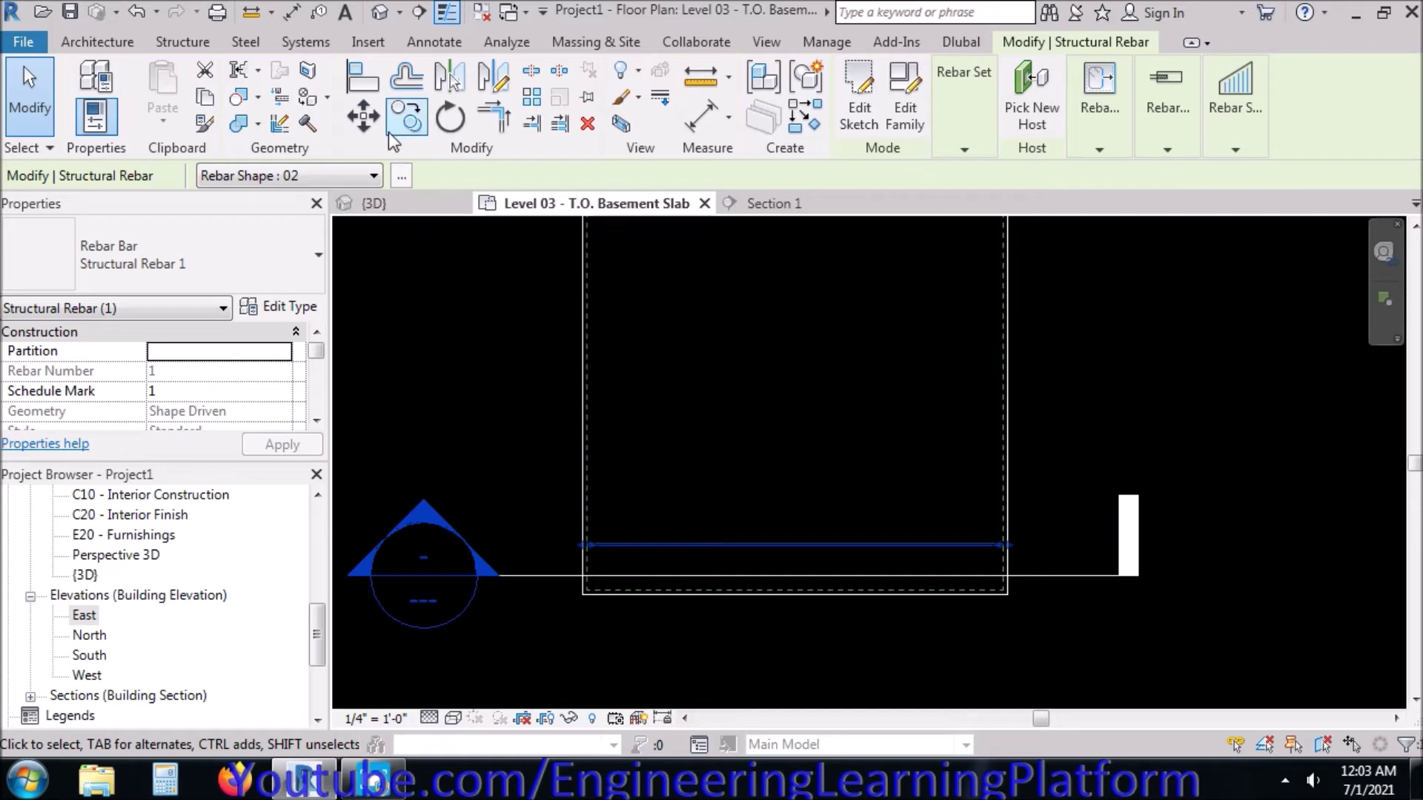
click(362, 117)
scroll(590, 621, up, 2)
scroll(473, 609, down, 1)
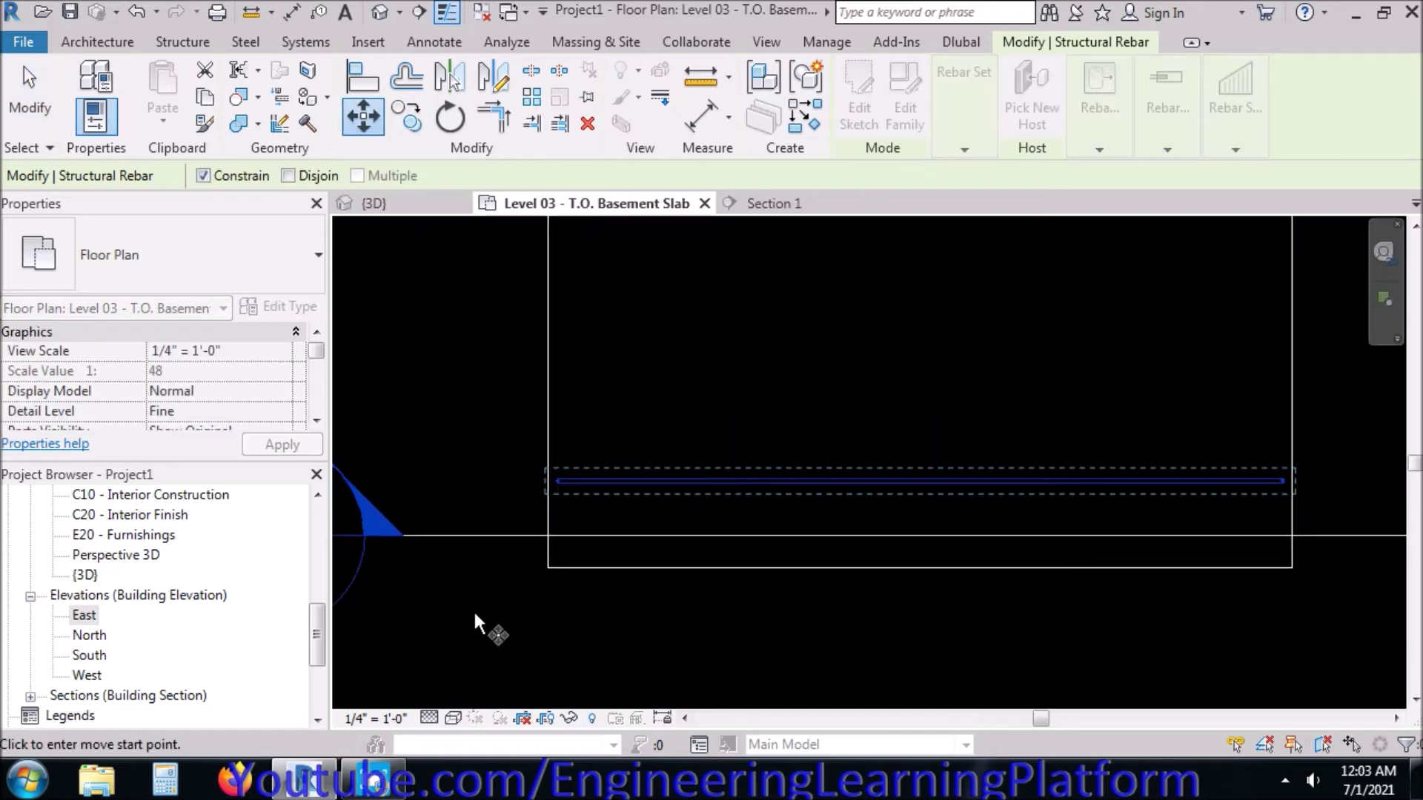
scroll(527, 527, up, 1)
scroll(550, 492, up, 1)
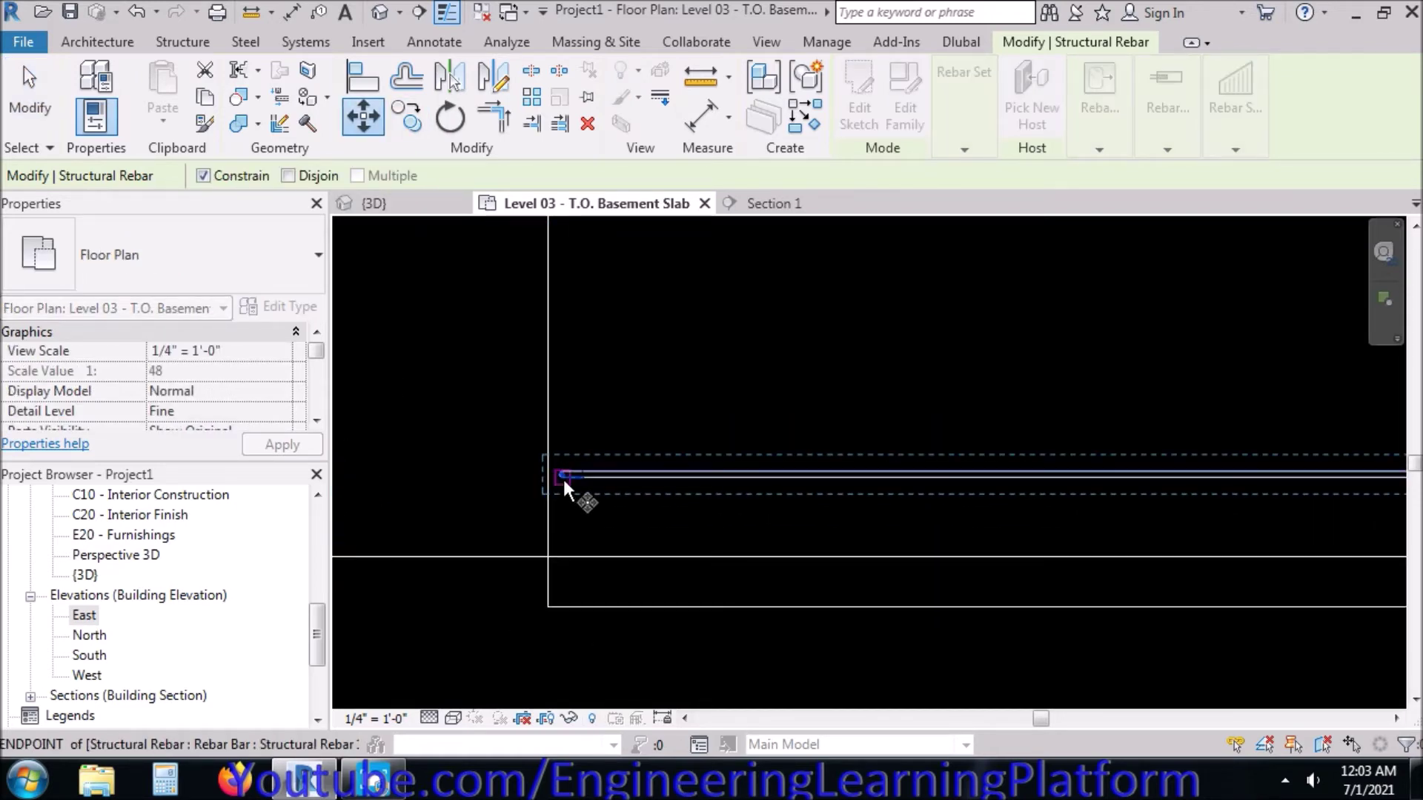
click(563, 477)
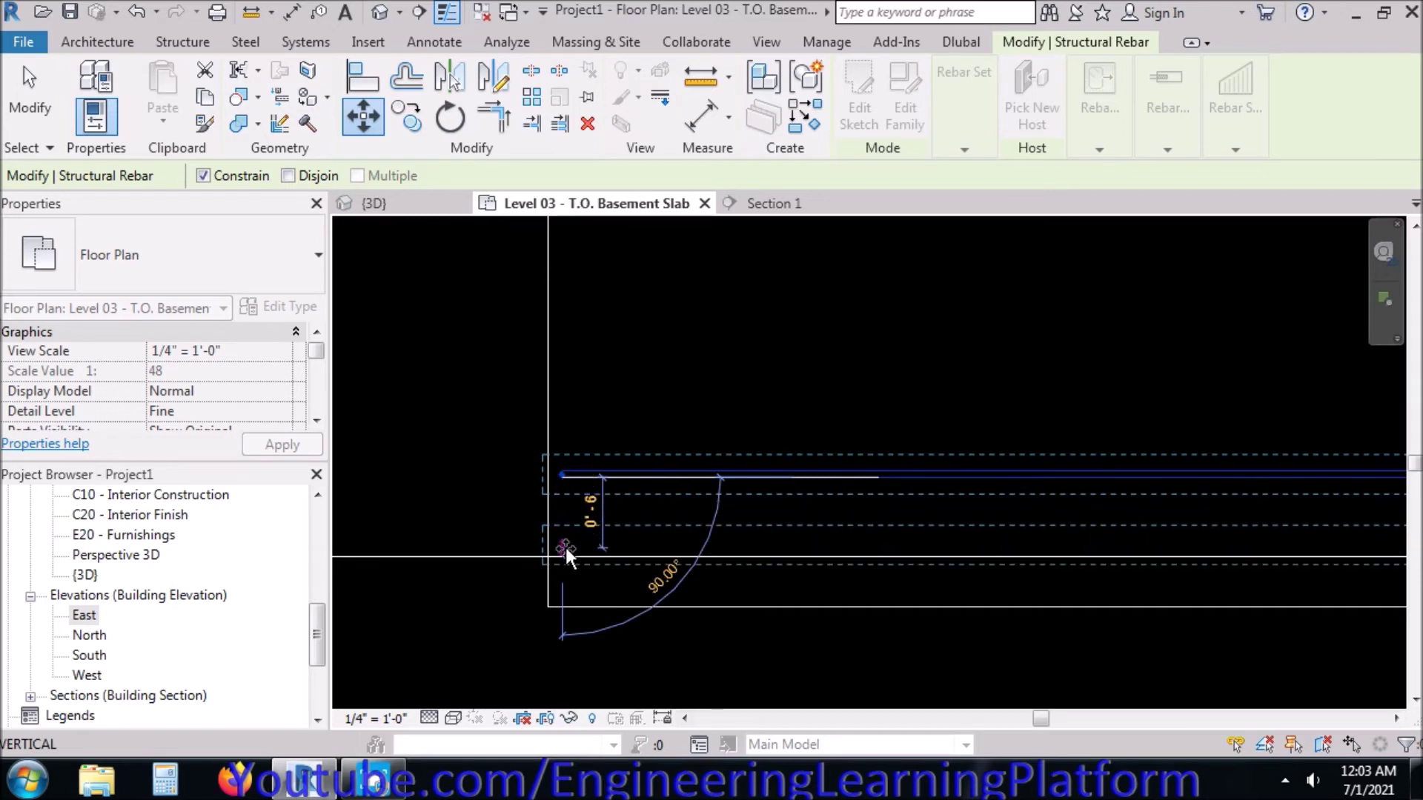
click(578, 594)
key(Escape)
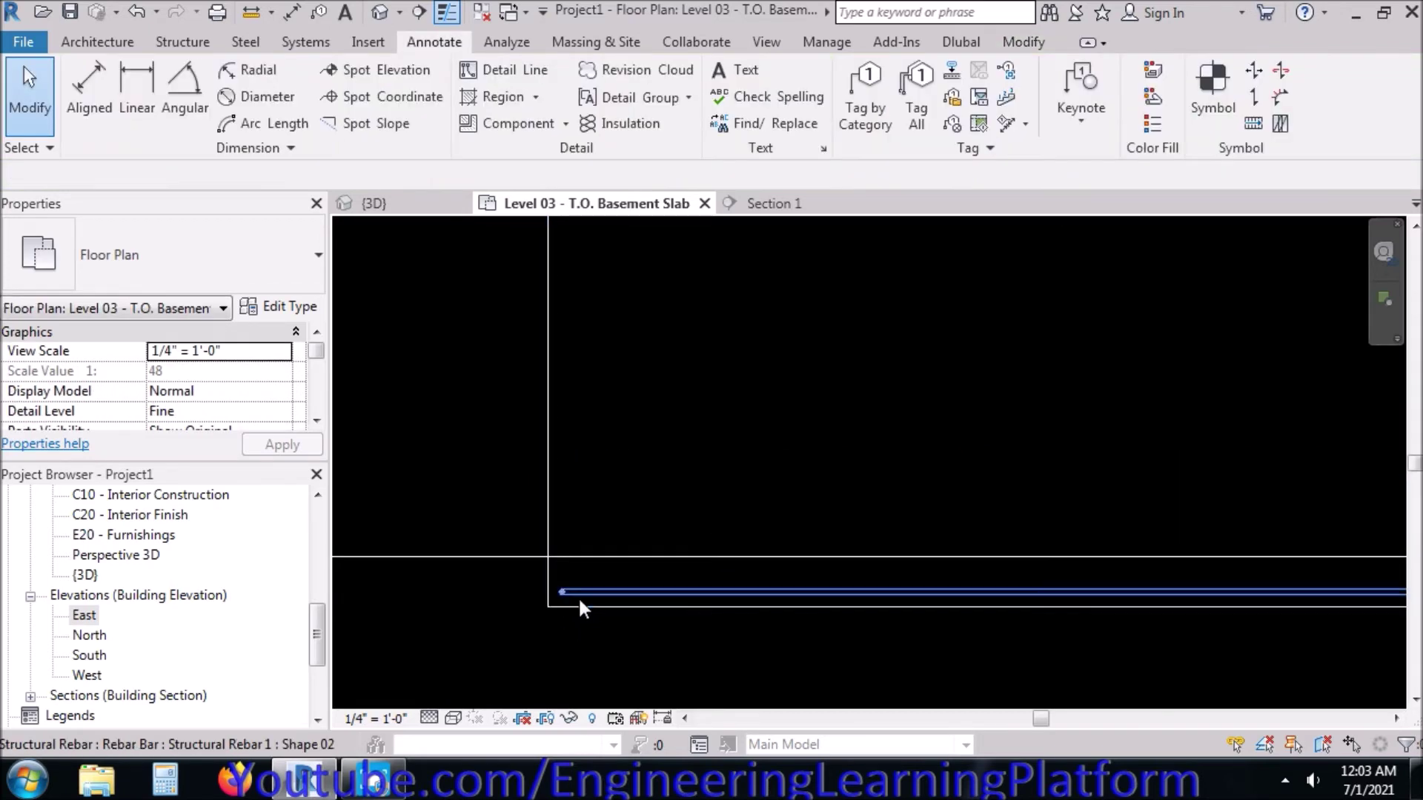
click(578, 596)
key(Escape)
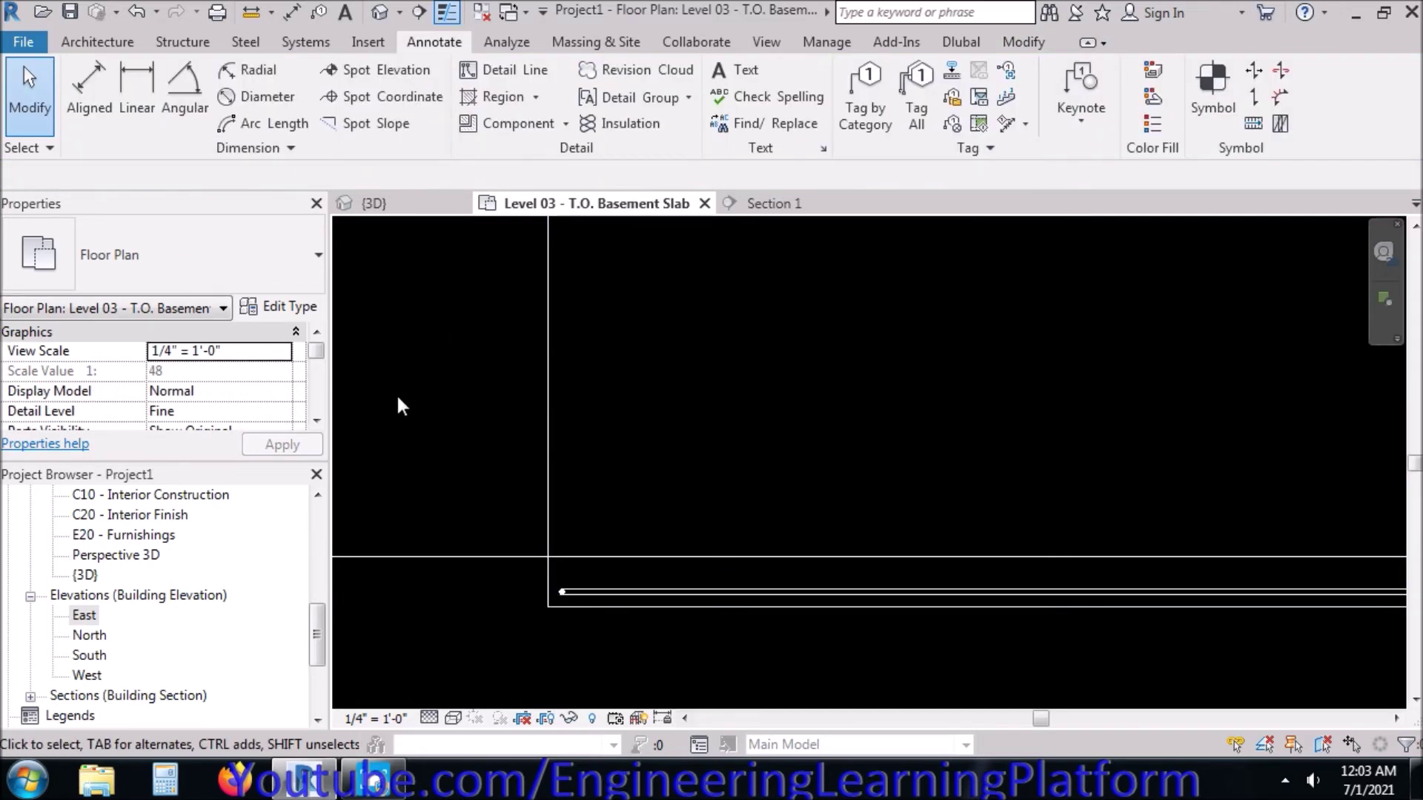
scroll(402, 398, down, 1)
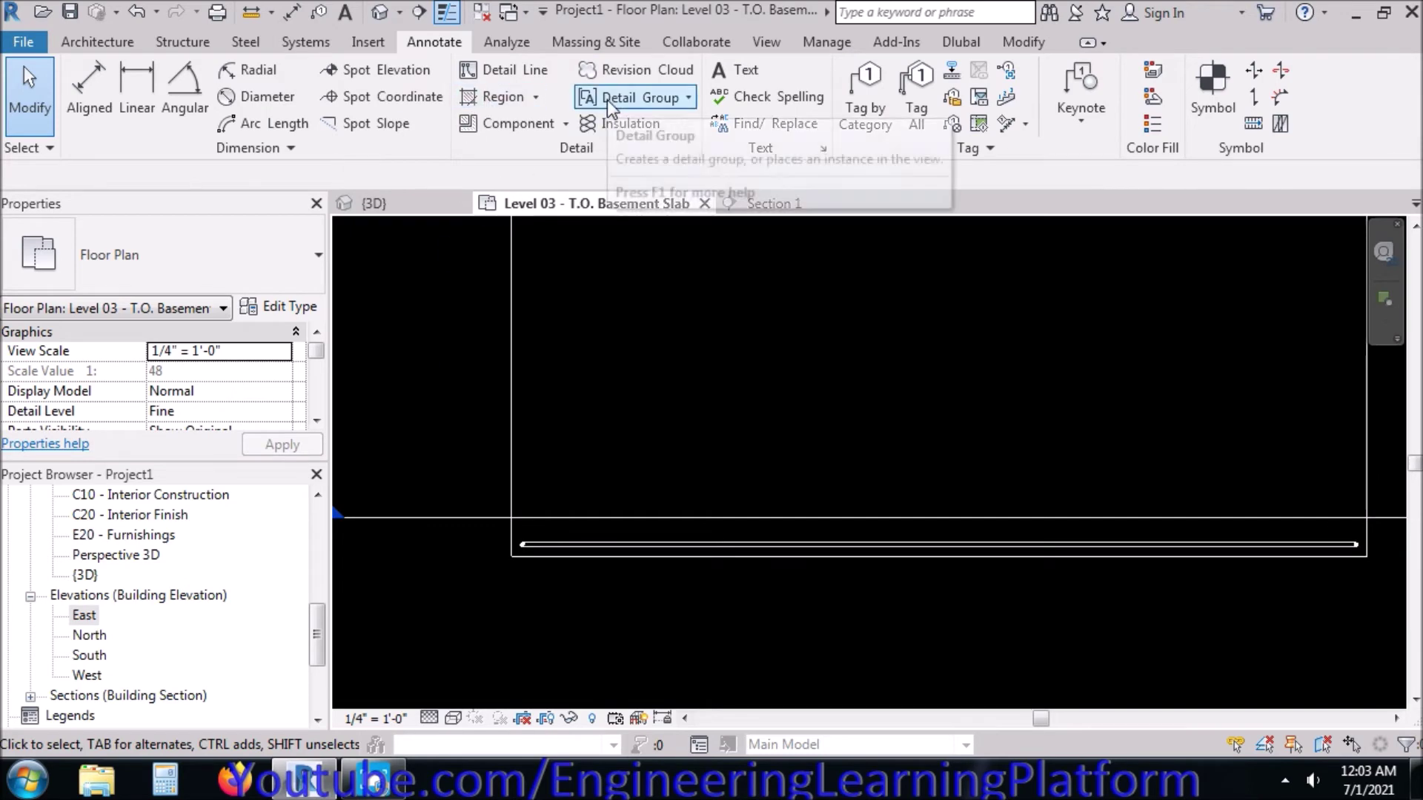
click(511, 69)
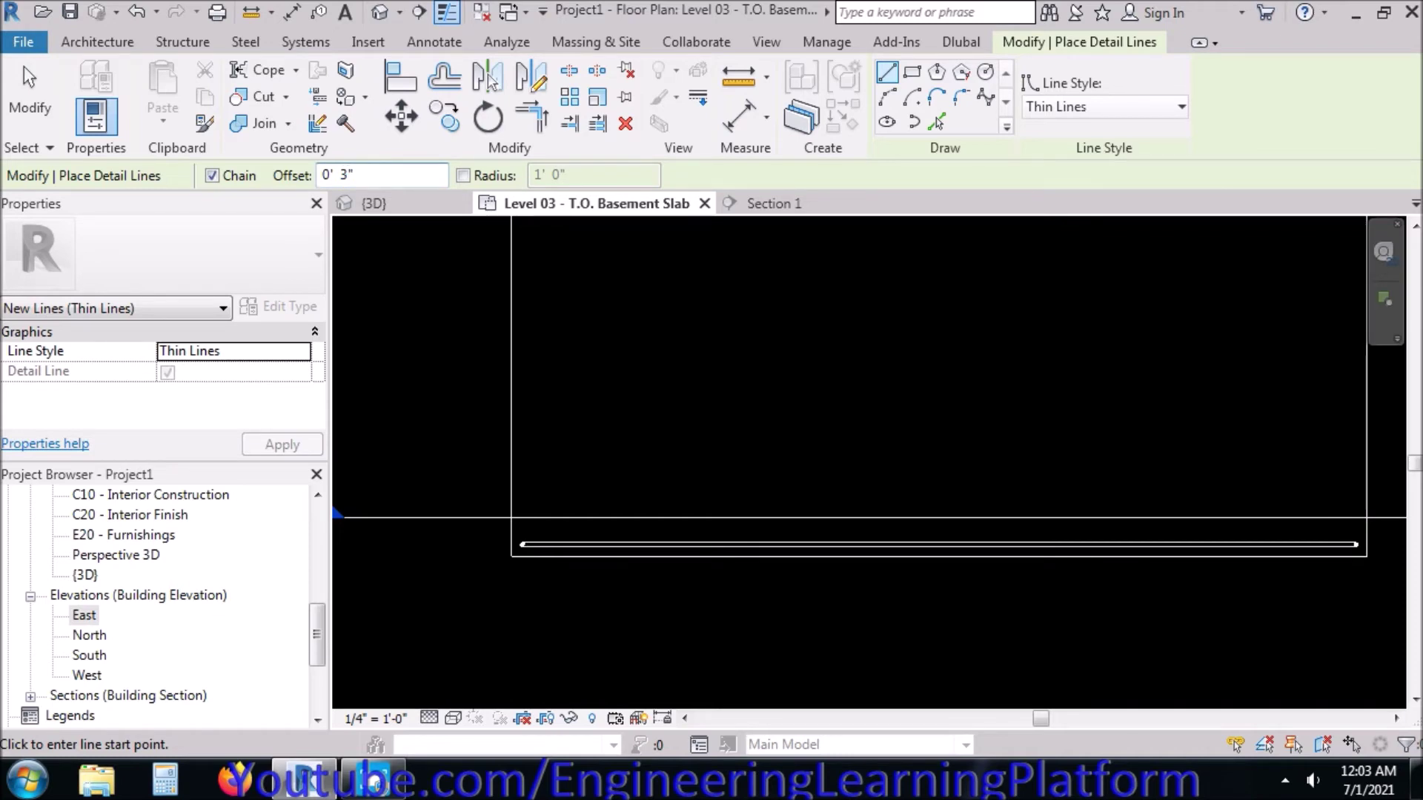
- Start a line at the footing's lower-left corner, then cancel it
click(511, 556)
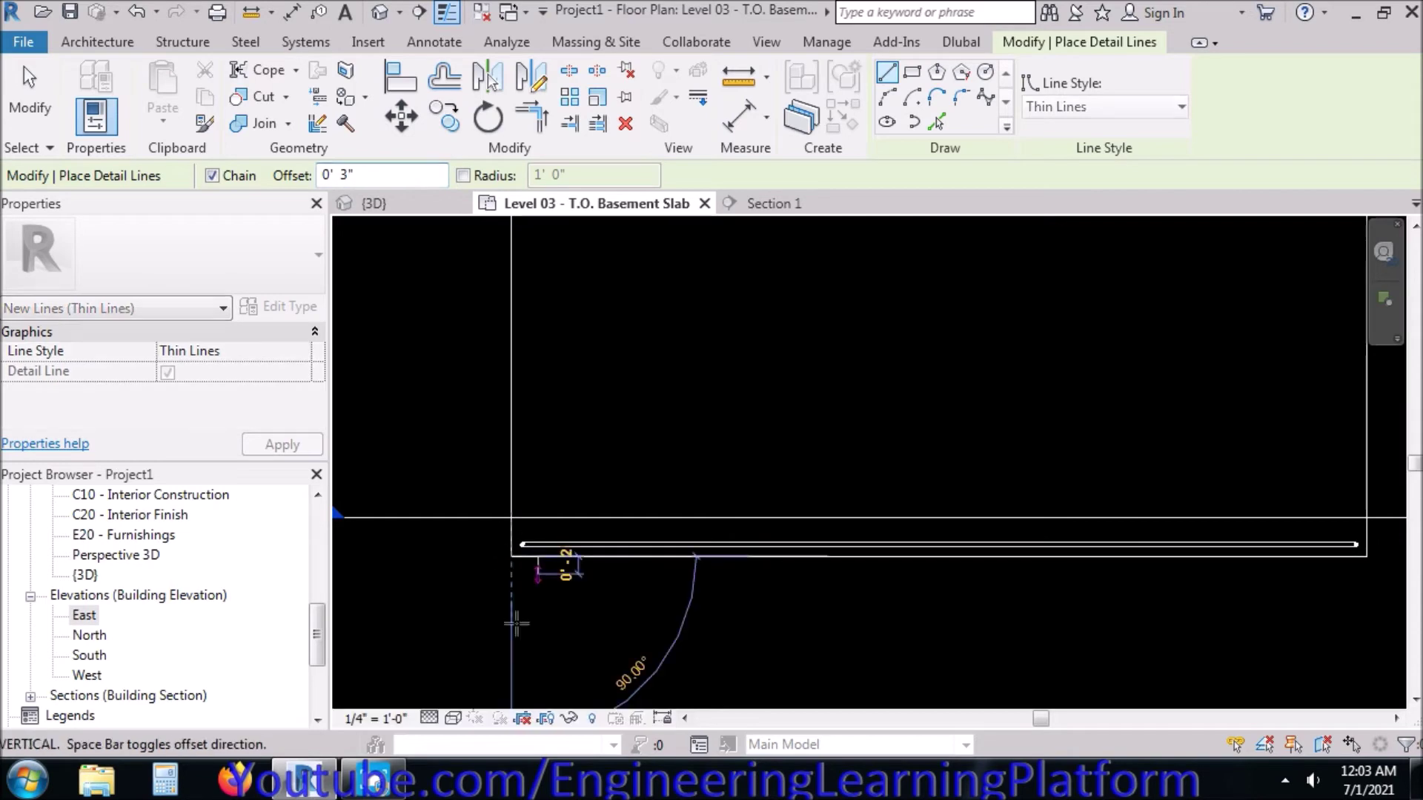
middle_drag(1127, 619, 1048, 629)
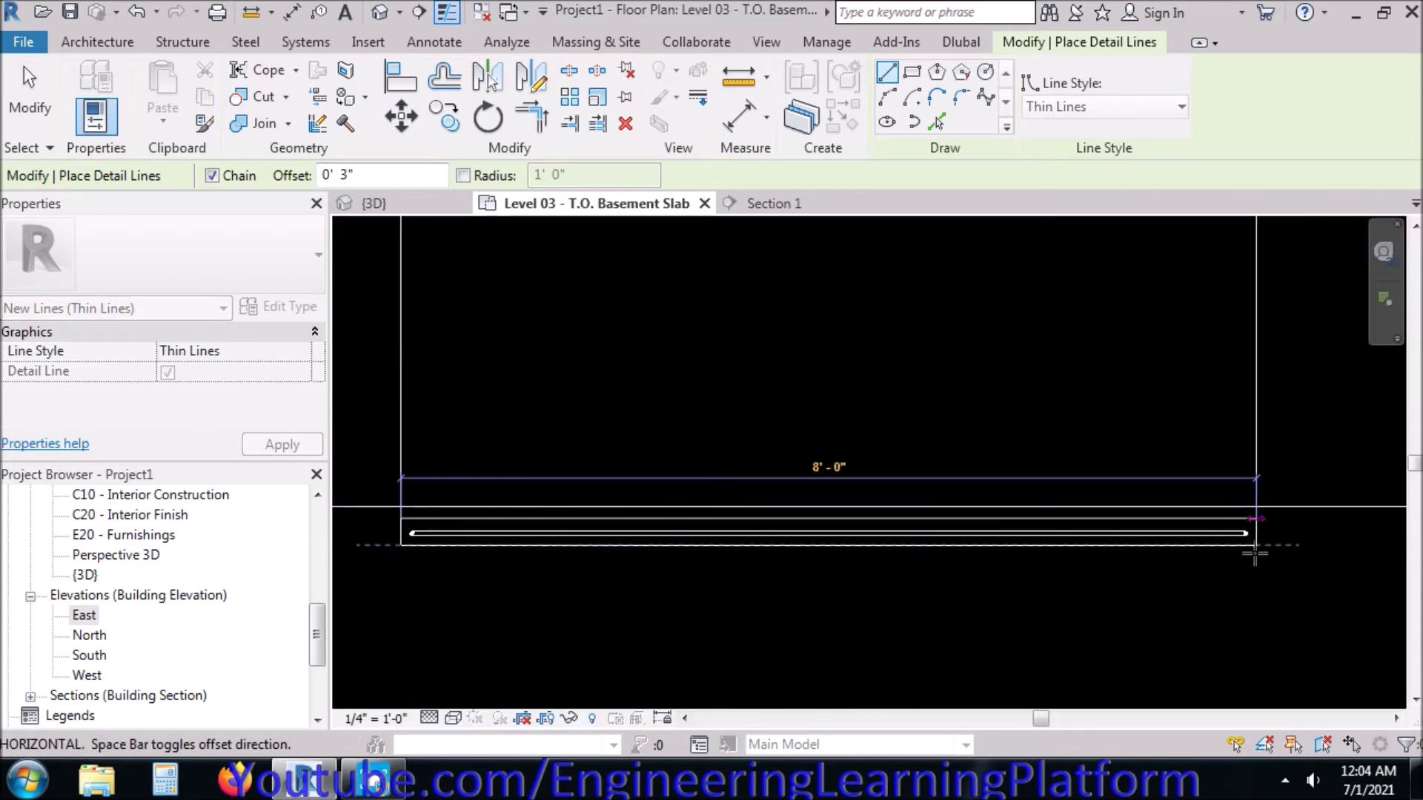
key(Escape)
key(Escape)
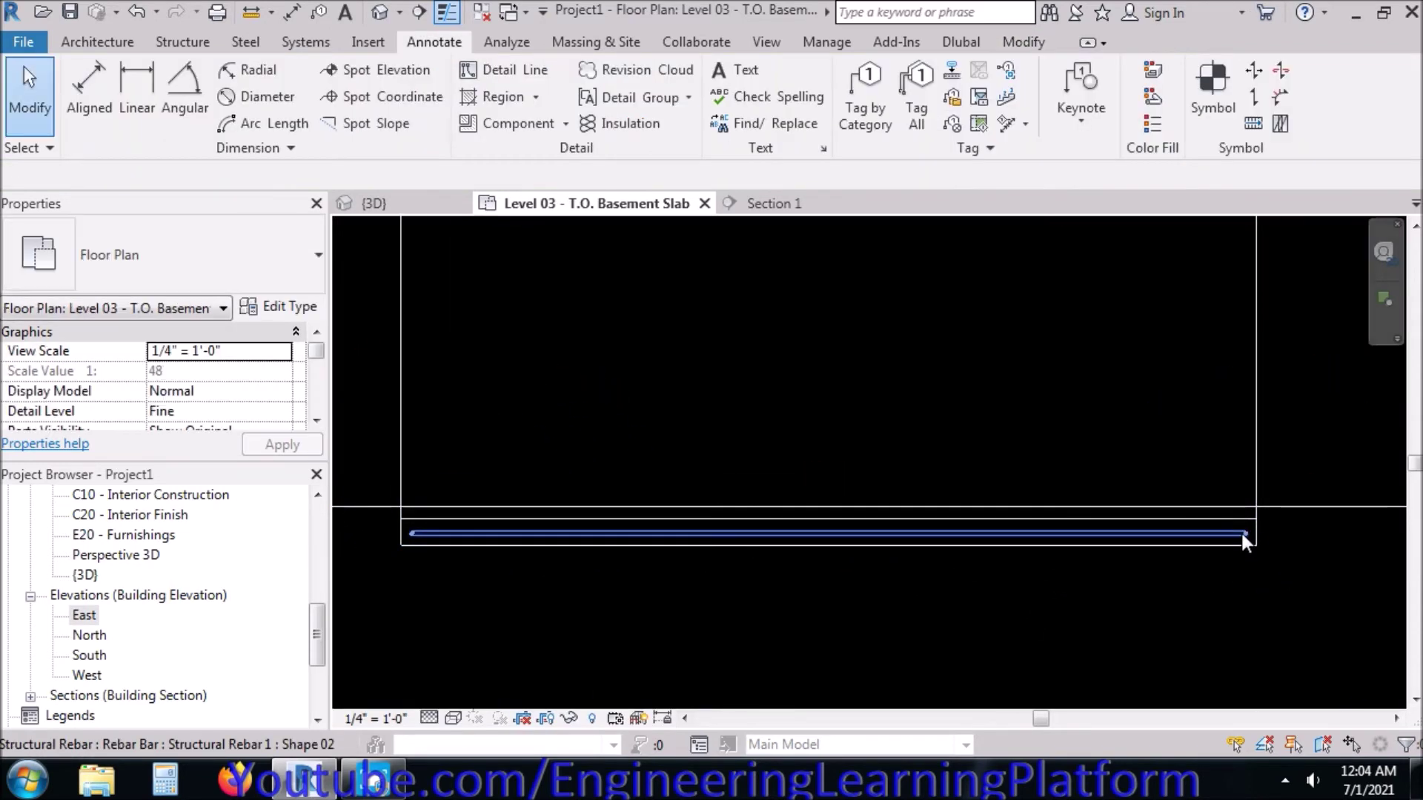
- Move the rebar slightly higher so it runs just inside the footing's bottom edge
click(1242, 532)
click(363, 116)
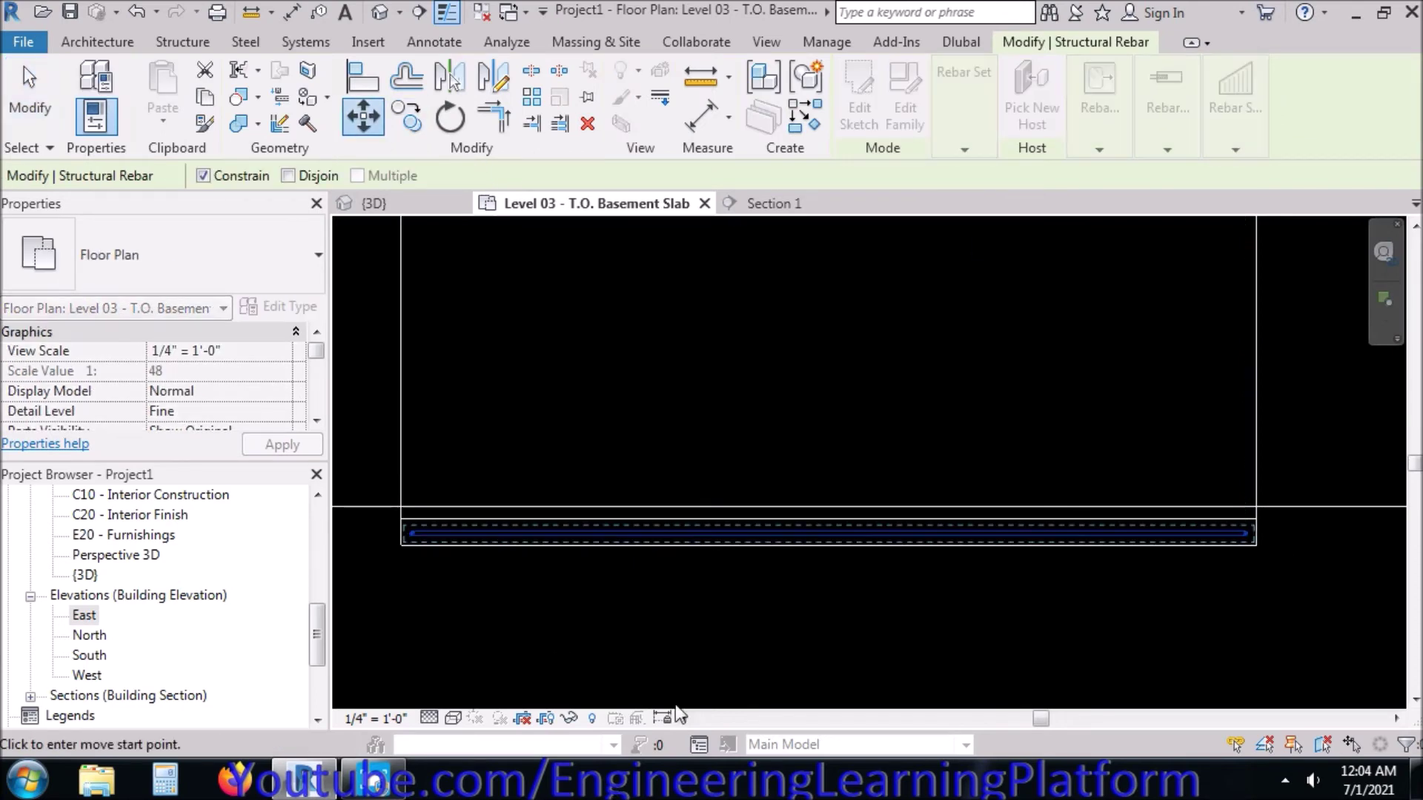
scroll(775, 524, up, 2)
click(784, 537)
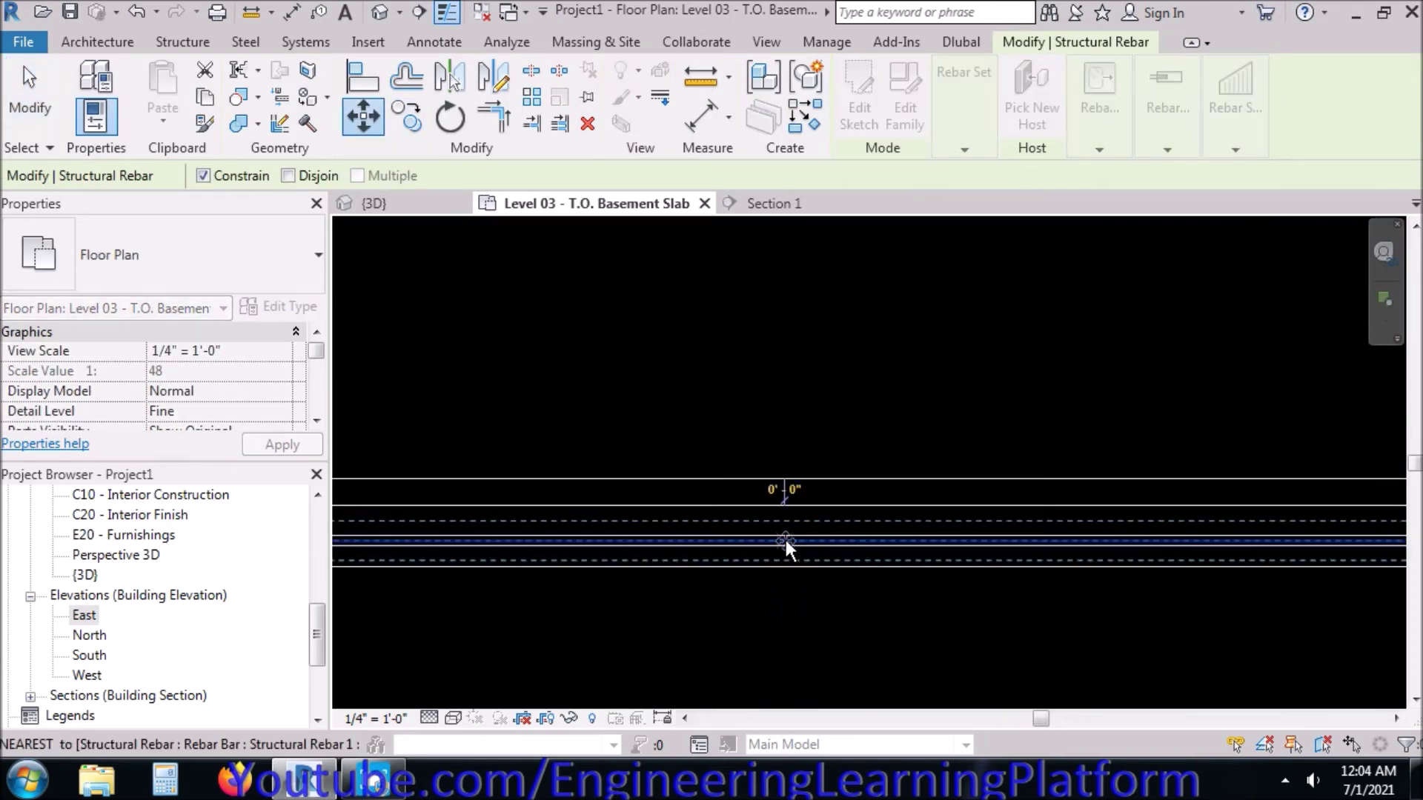
click(789, 506)
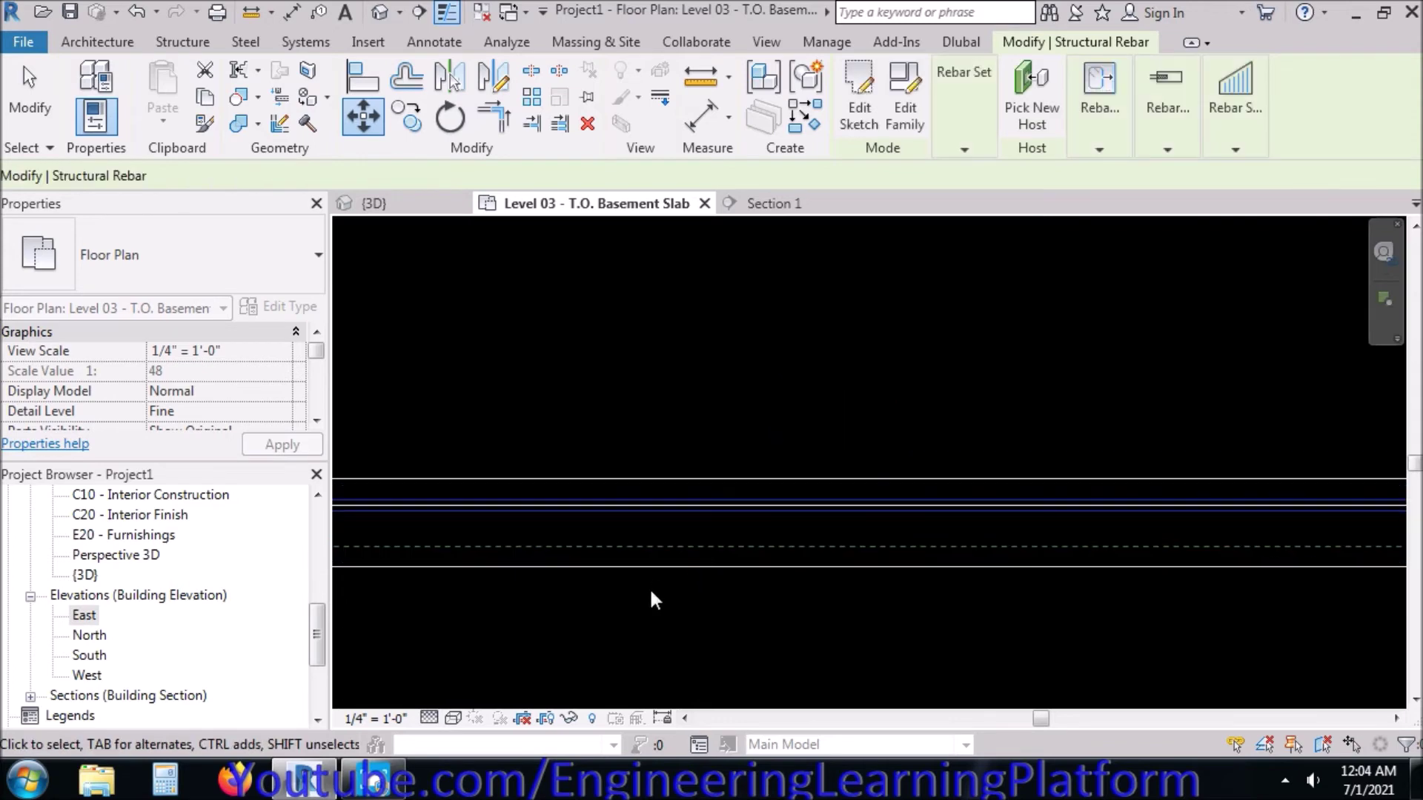
scroll(650, 592, down, 2)
click(777, 607)
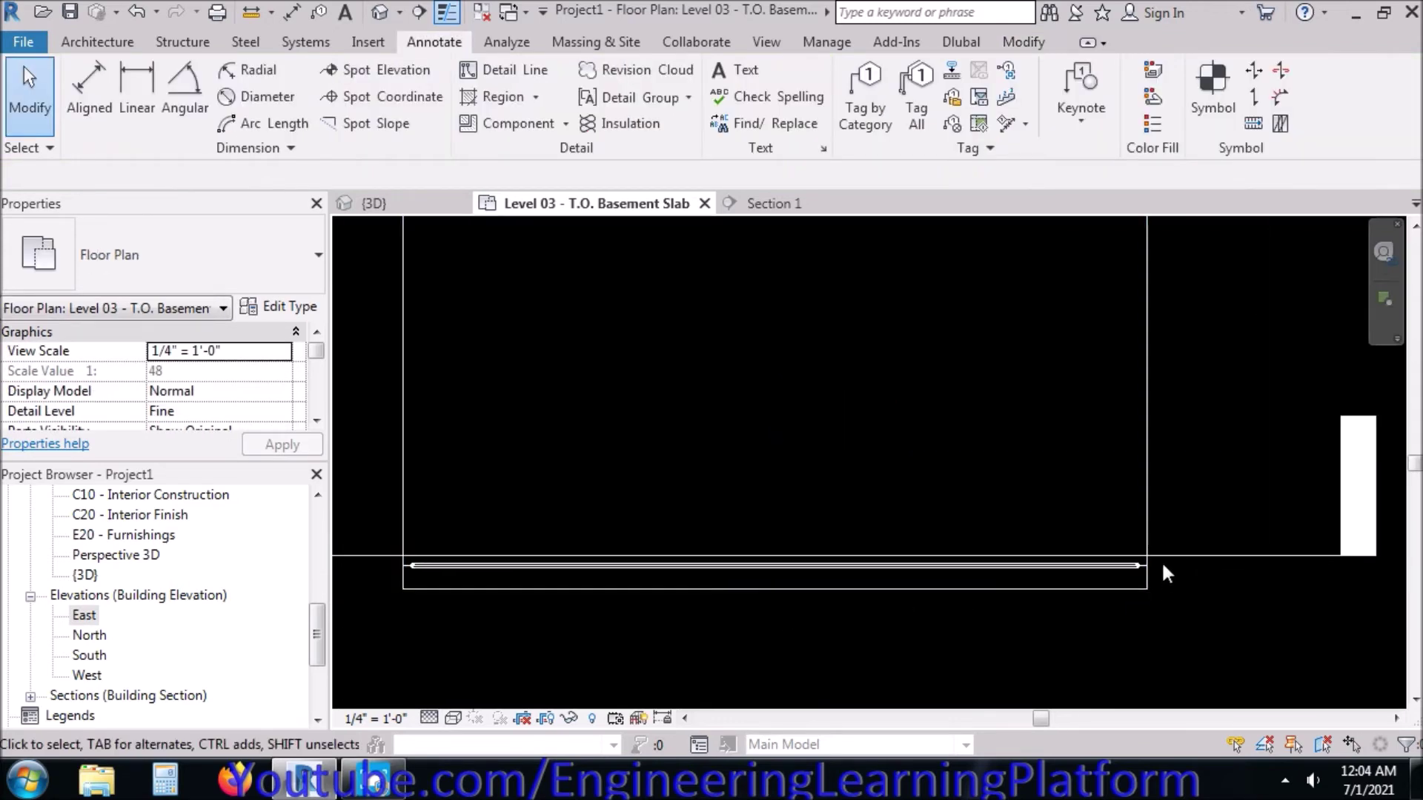
- Delete the stray detail line along the bottom edge and select the bottom rebar
scroll(1145, 570, up, 3)
click(1145, 572)
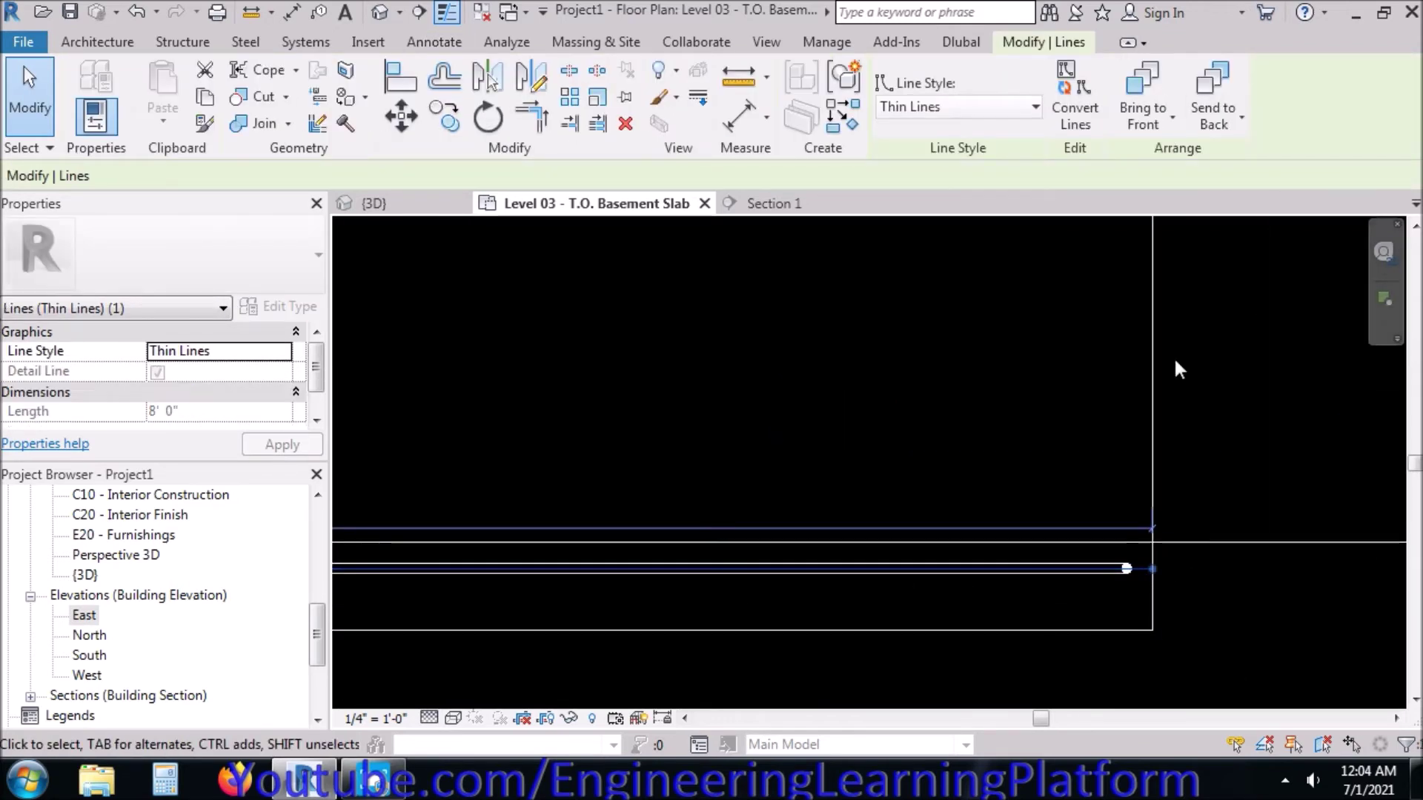
click(626, 125)
scroll(1179, 544, down, 2)
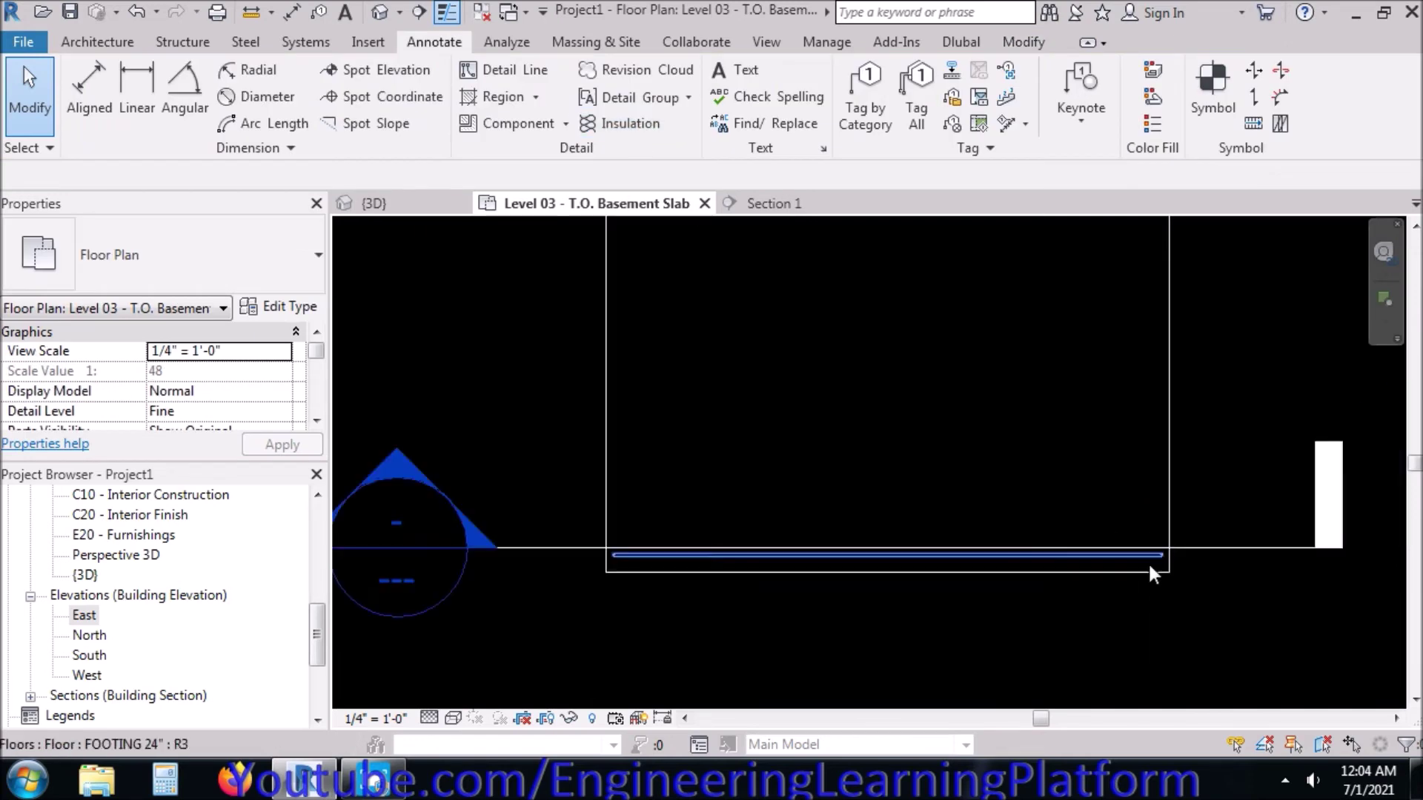
click(956, 567)
- Lay out the bottom rebar as Number with Spacing: 19 bars at 0' 5" spacing
scroll(848, 615, down, 3)
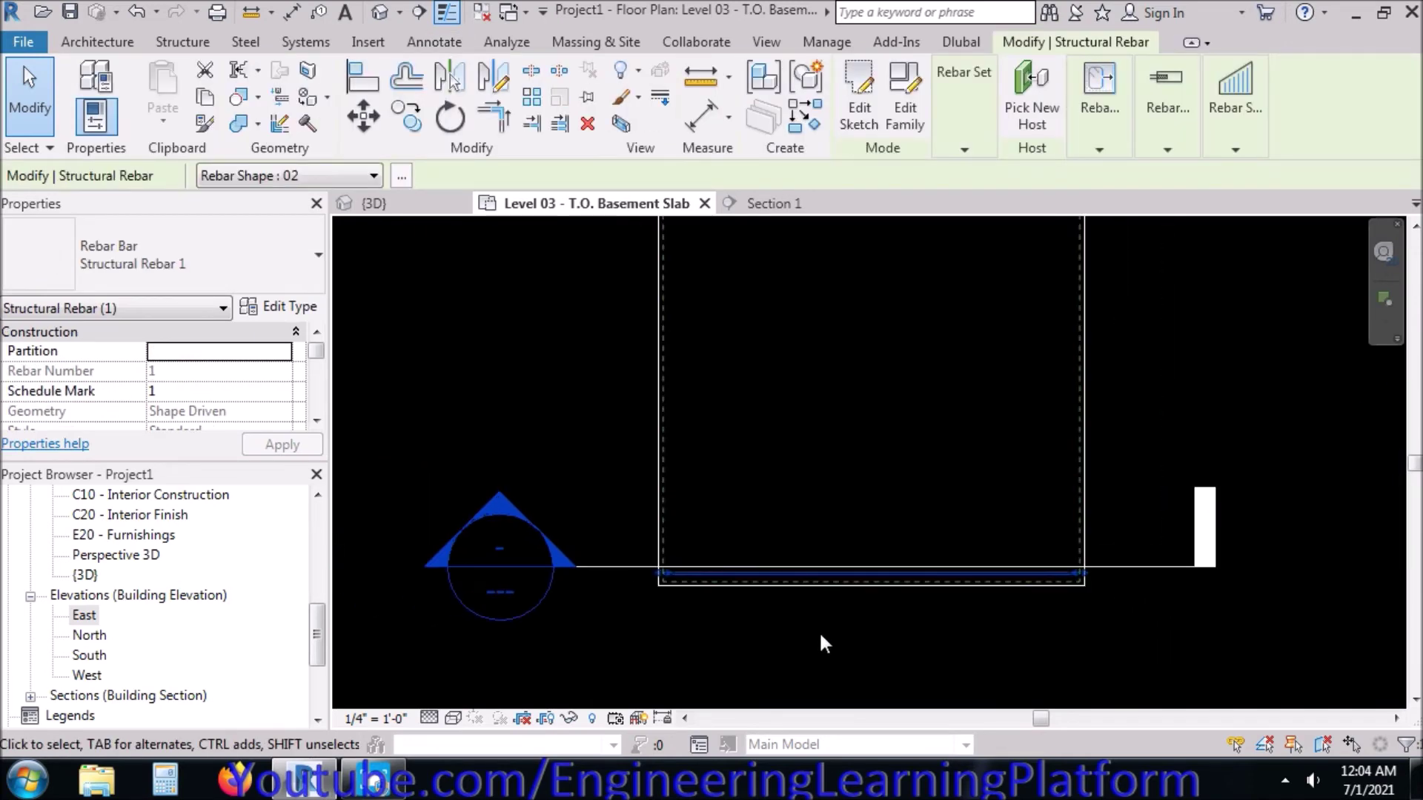
middle_drag(798, 563, 794, 566)
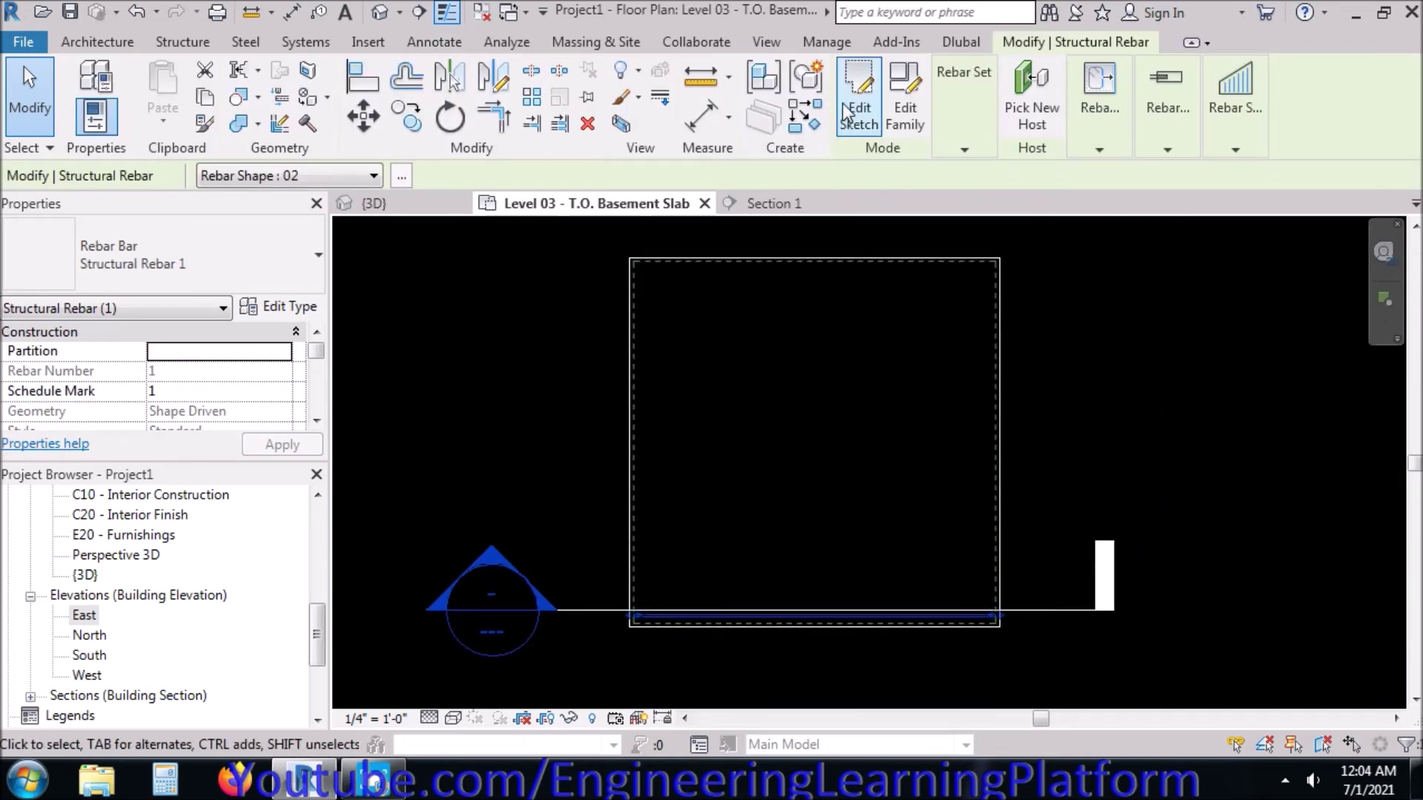
click(978, 132)
click(1037, 175)
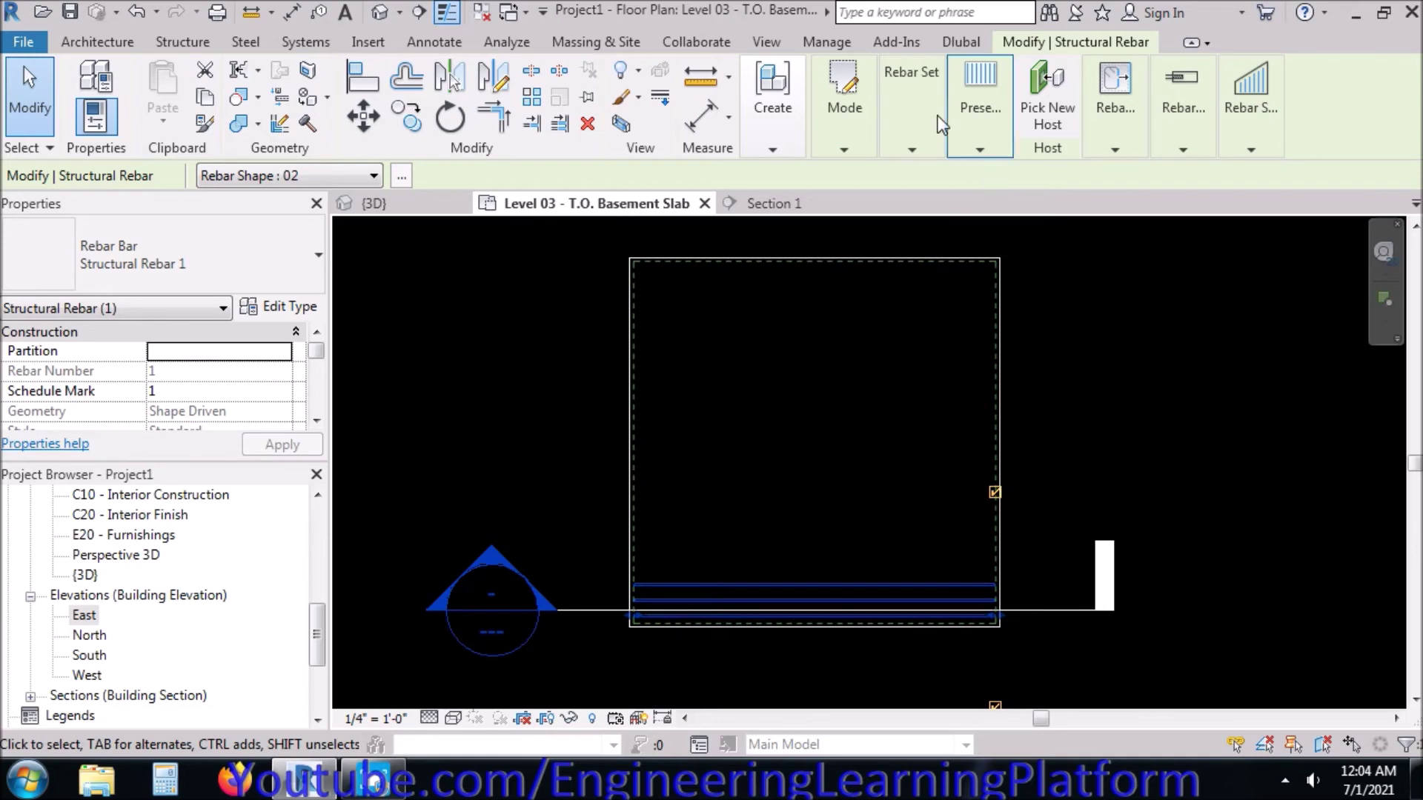
click(905, 142)
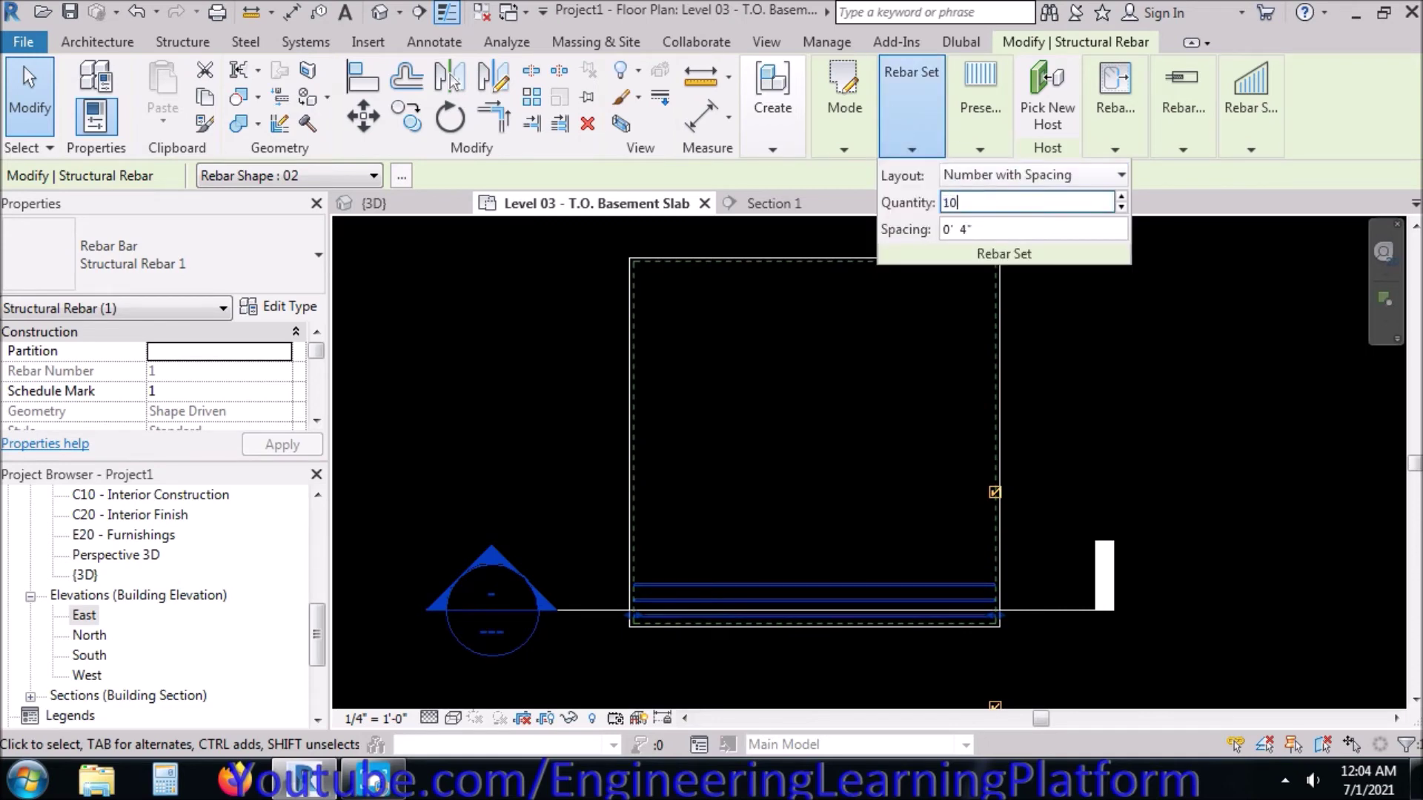
click(967, 229)
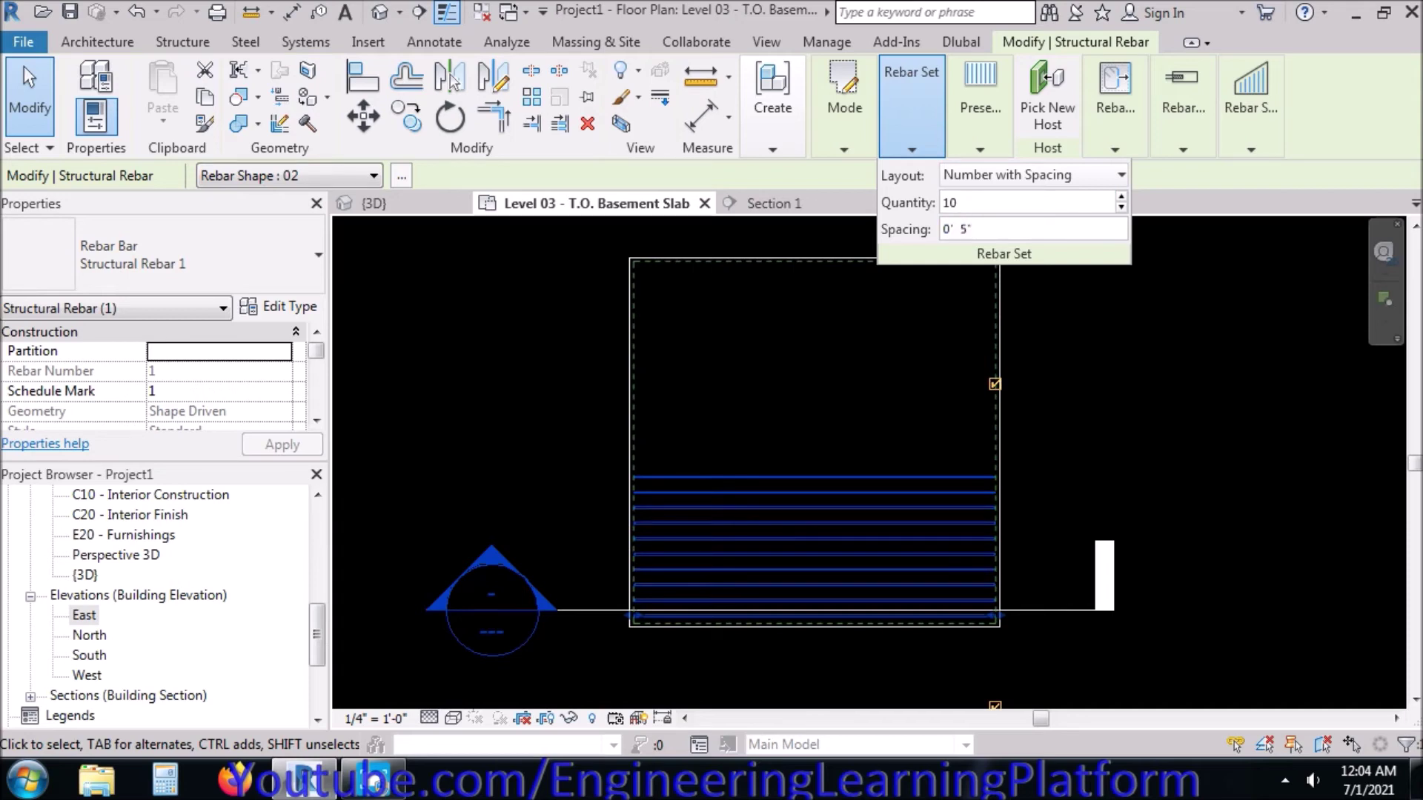
click(967, 202)
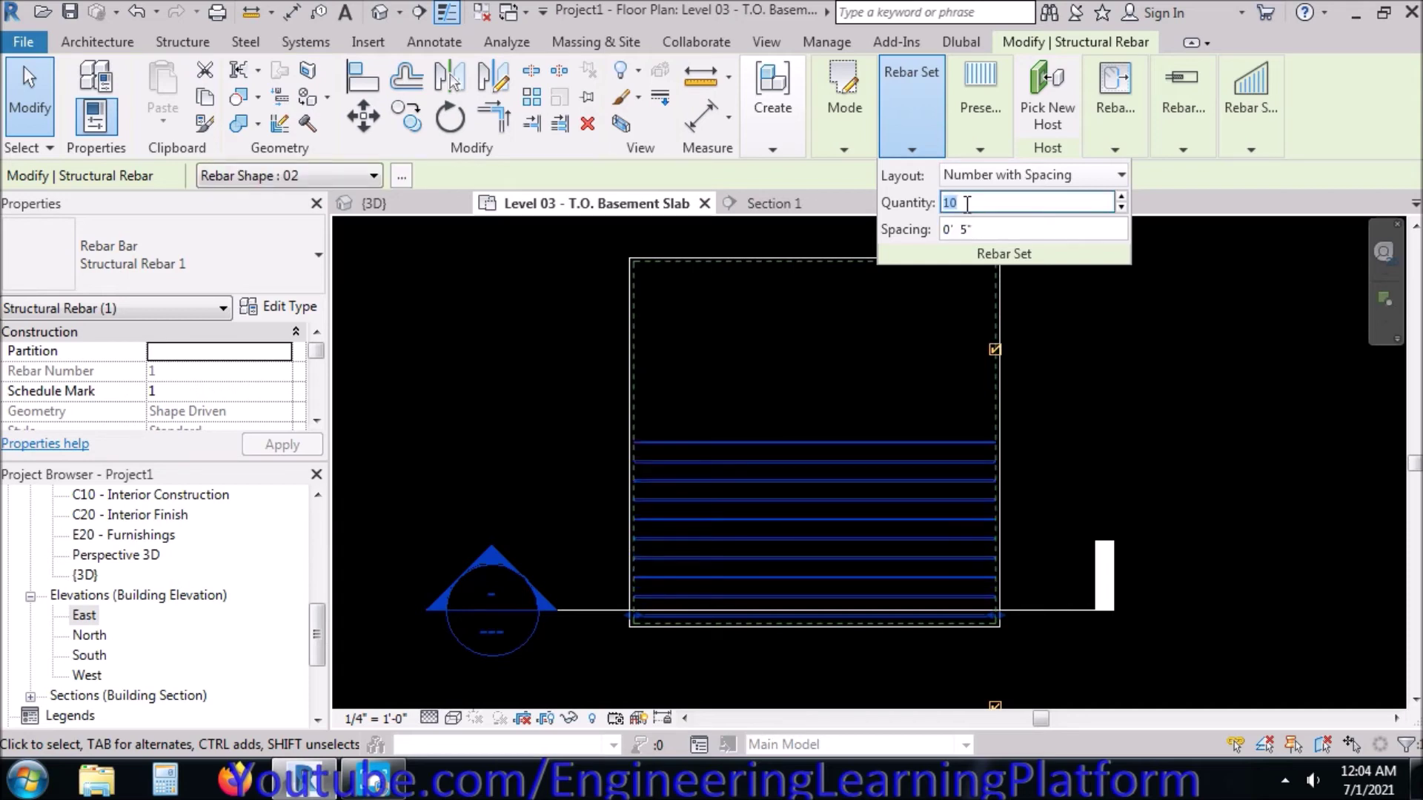
key(Tab)
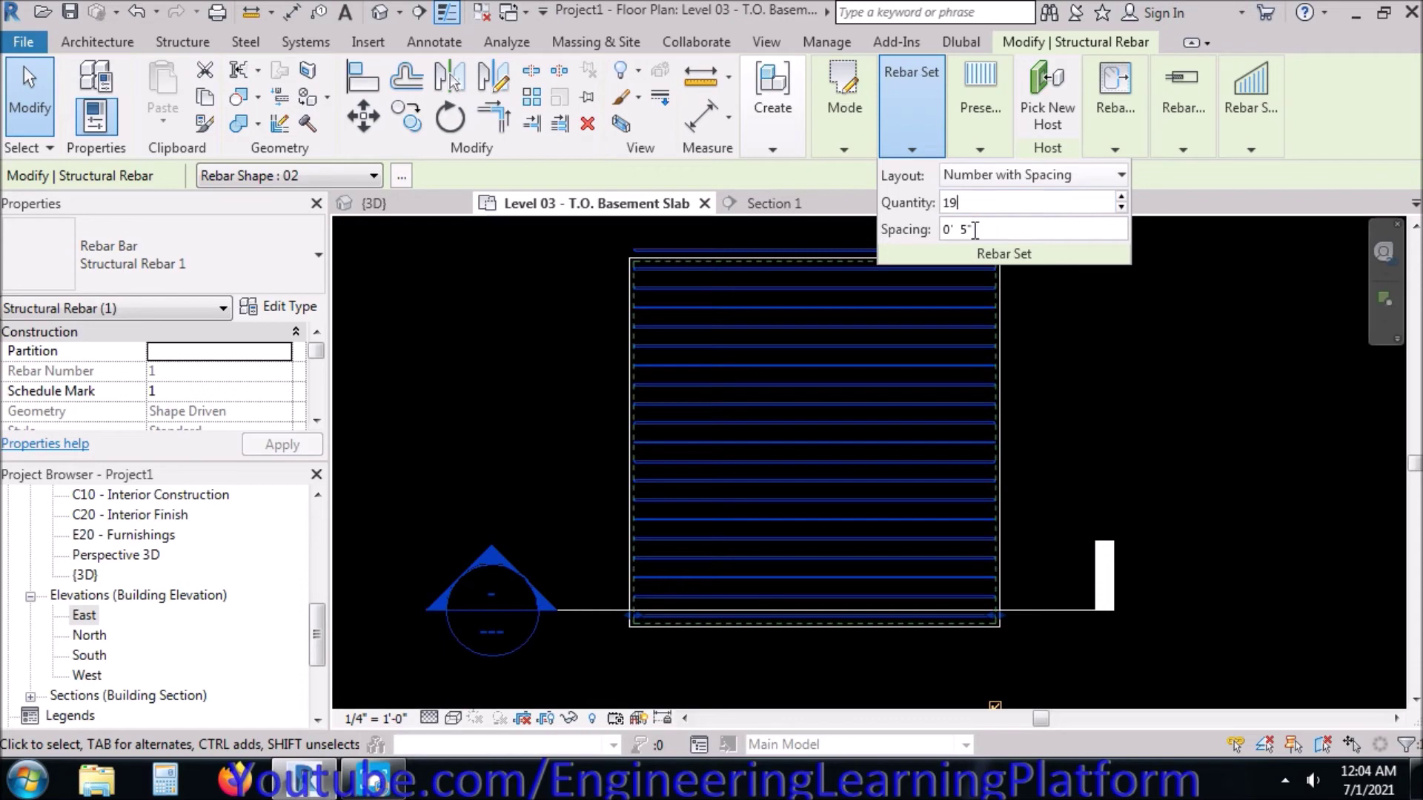
key(Tab)
key(Escape)
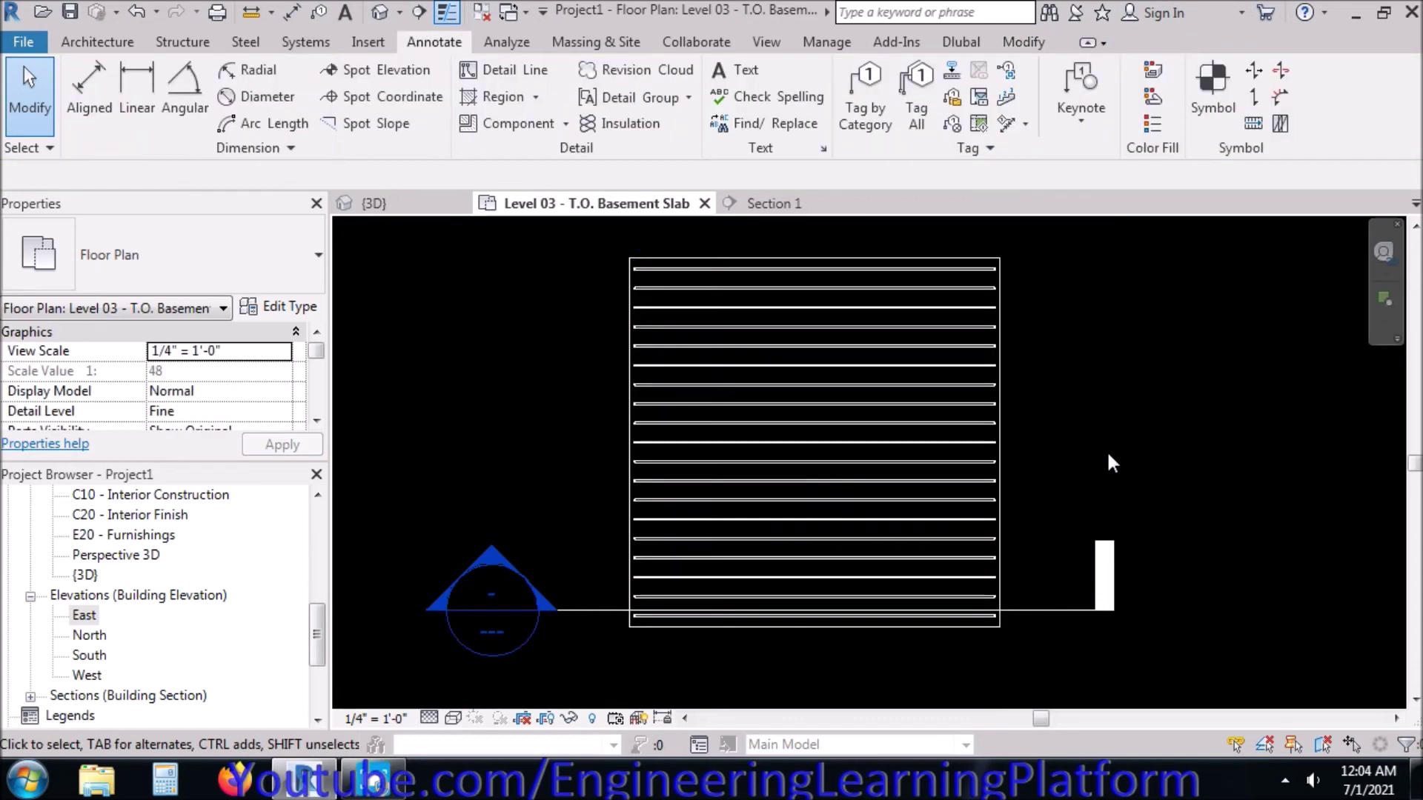
- Copy the bottom rebar set 1' vertically from its midpoint
click(689, 453)
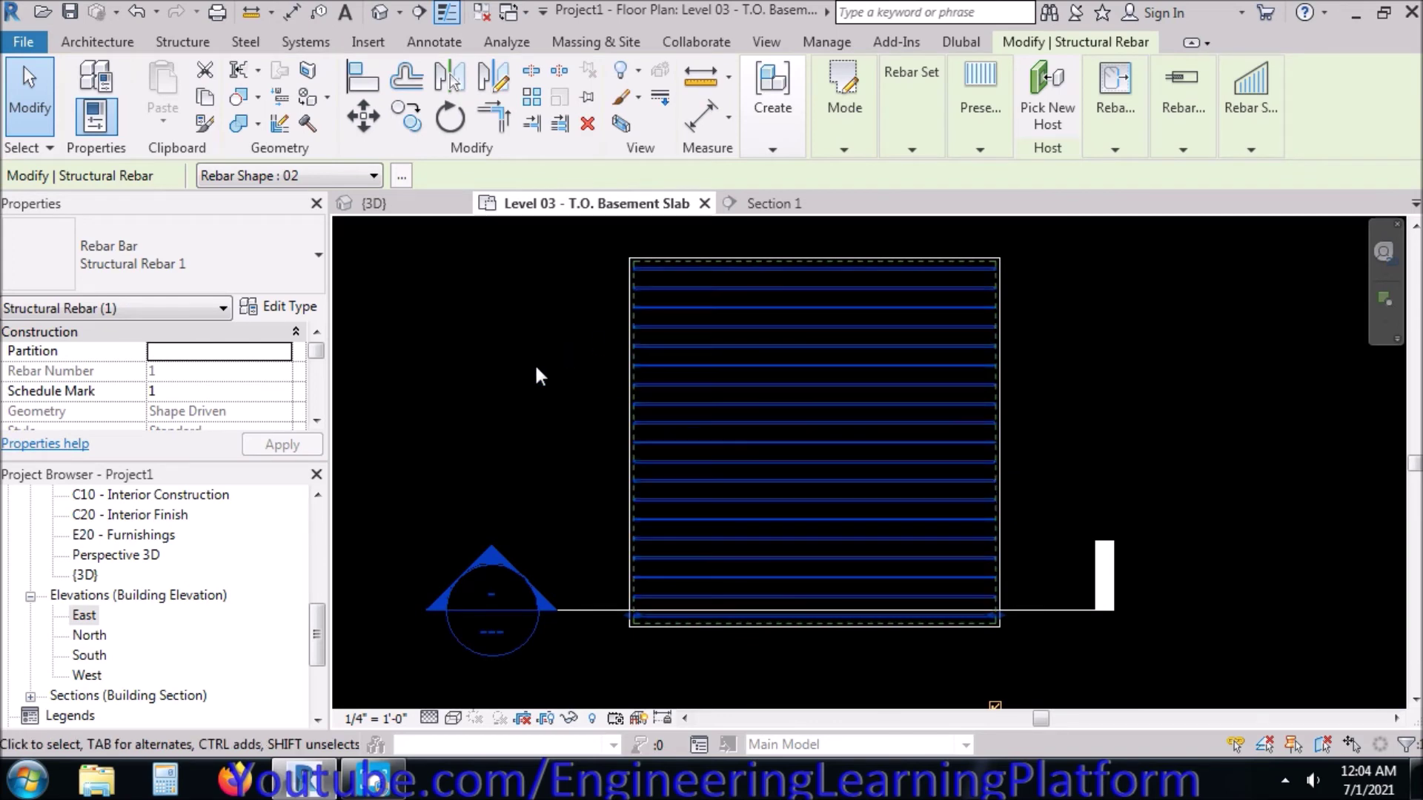
click(407, 118)
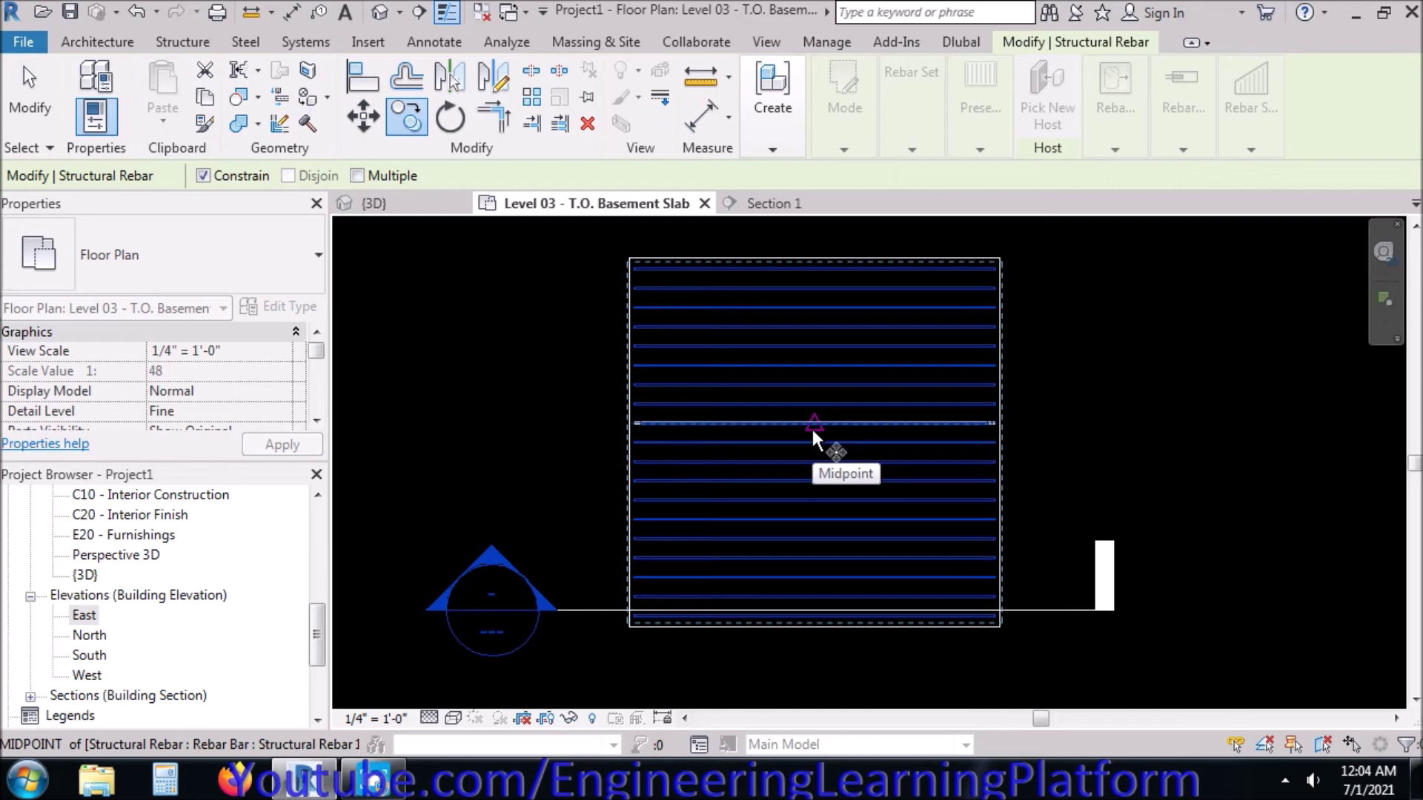
scroll(812, 436, up, 4)
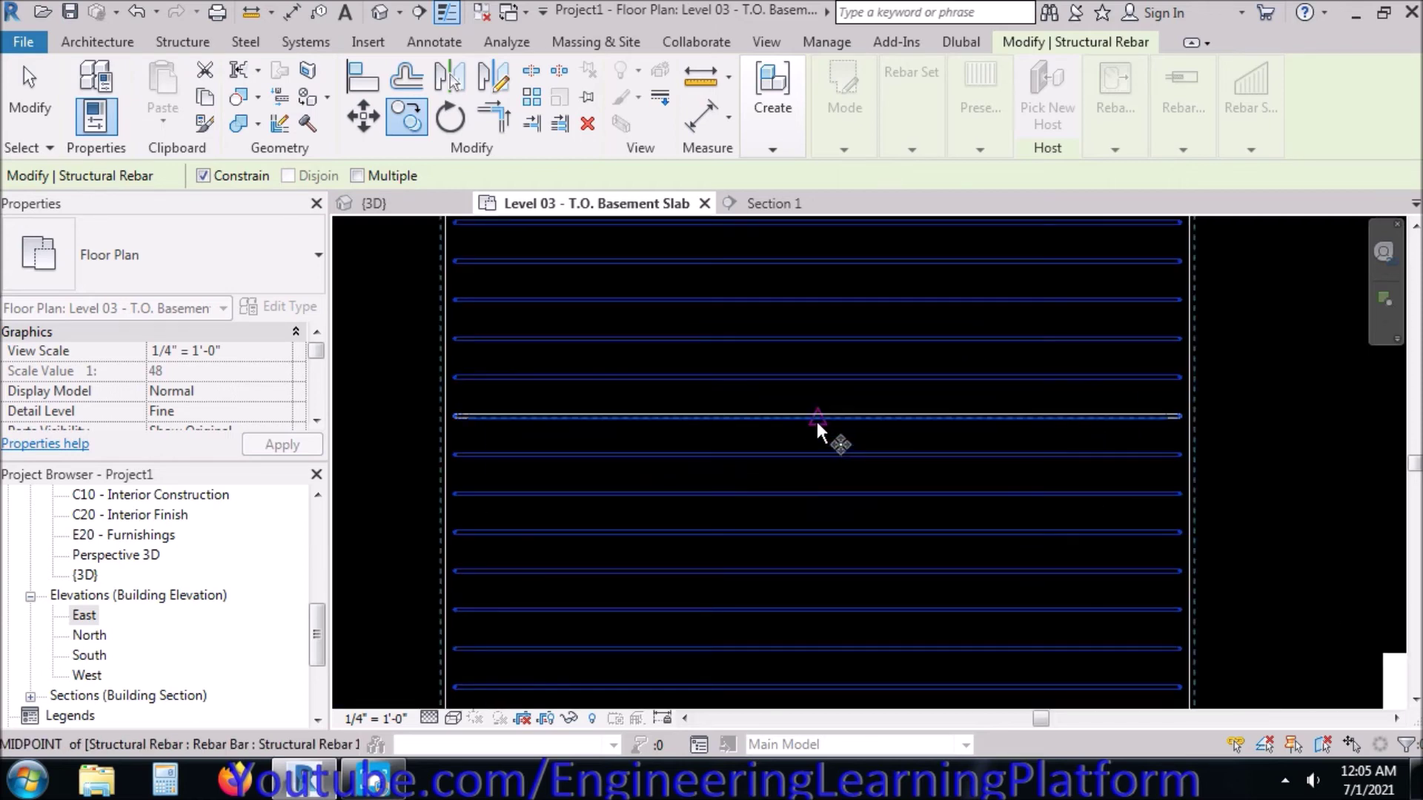
click(814, 422)
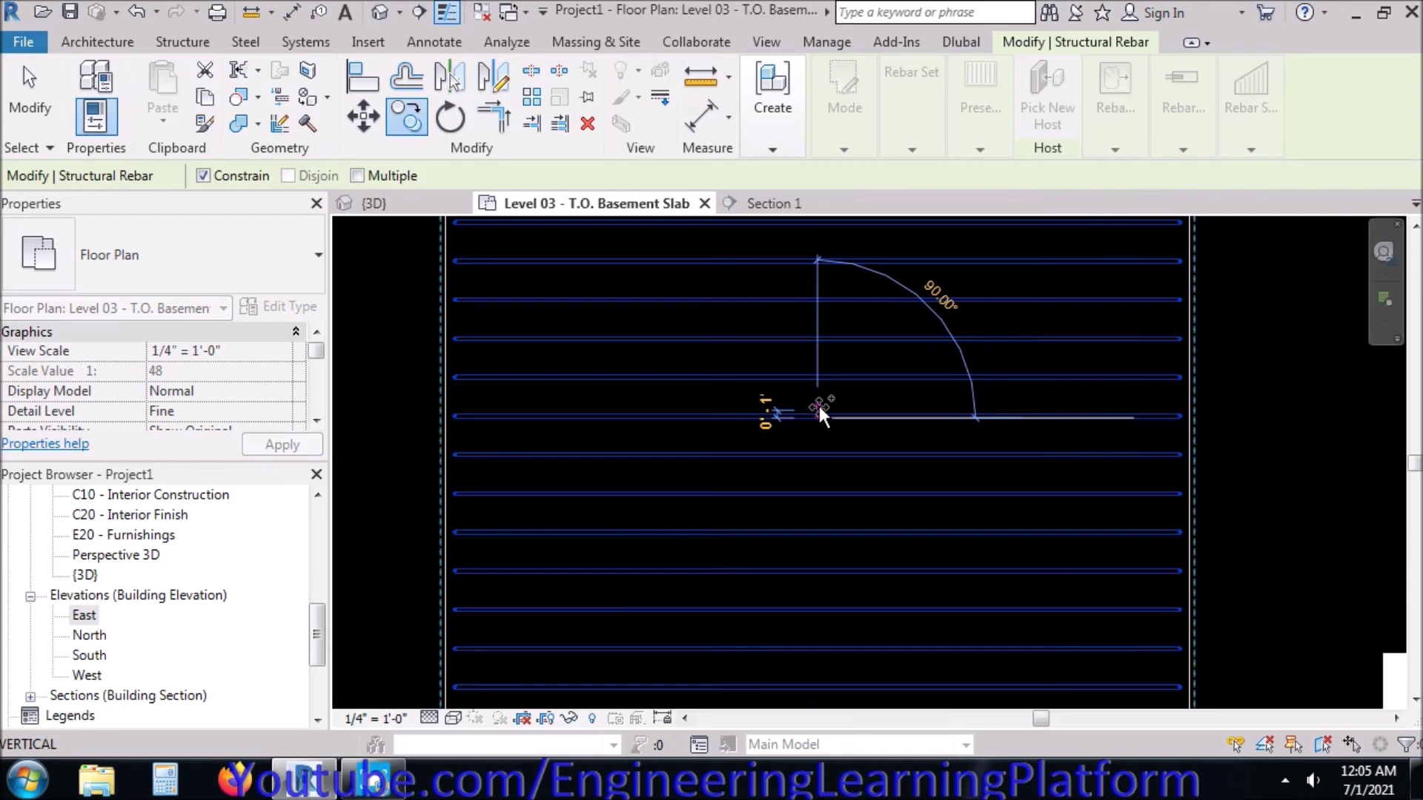
text(1)
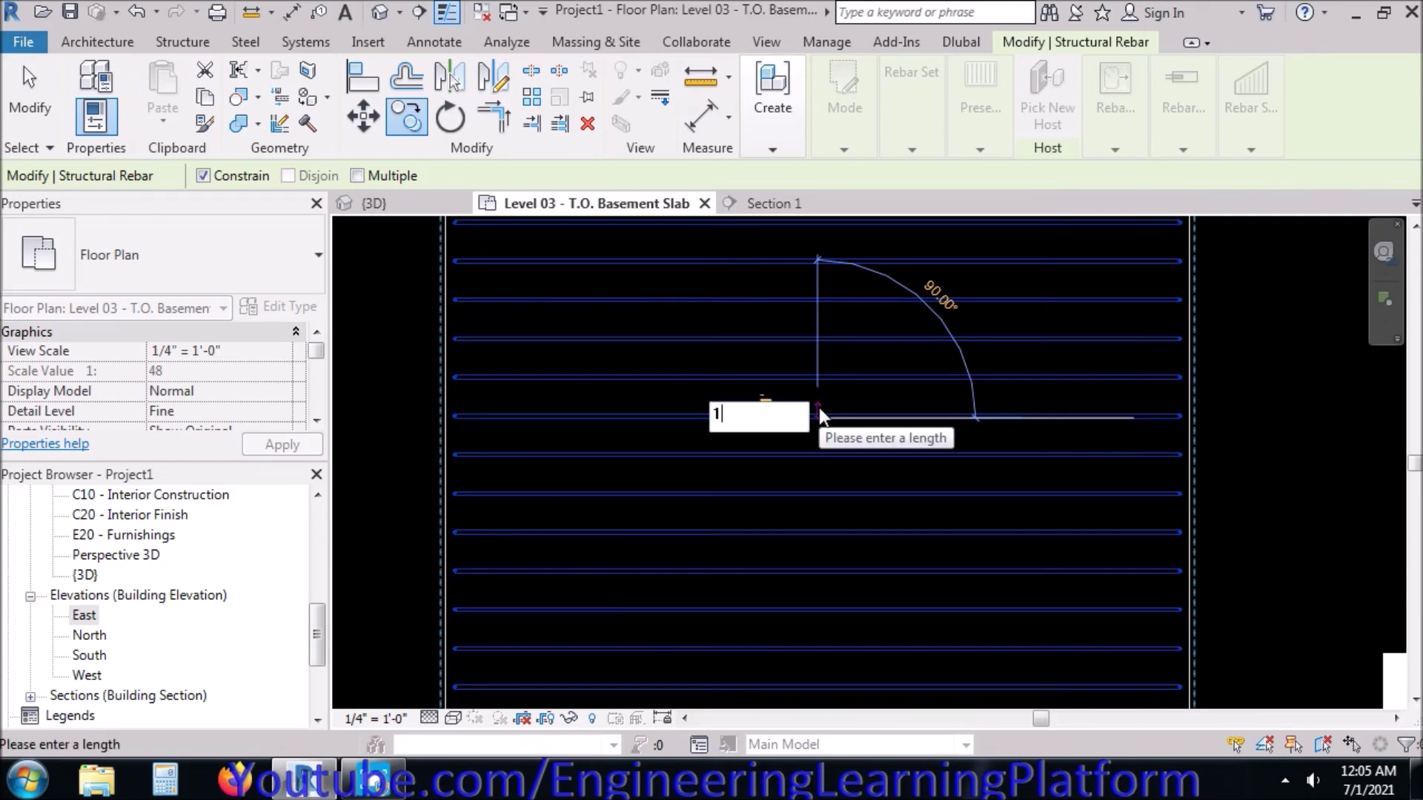
key(Return)
key(Escape)
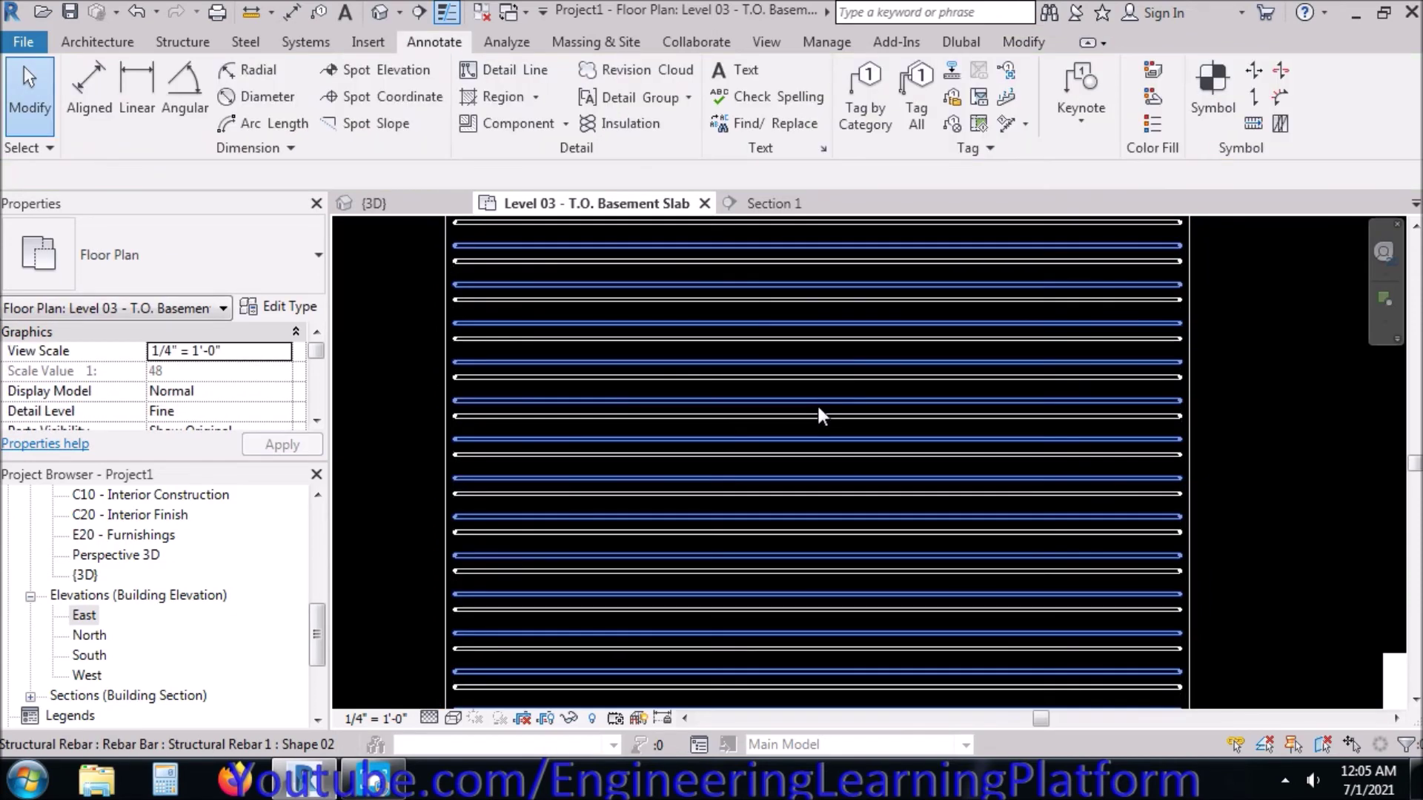
- Cancel a stray rotation and remove the offset duplicate bar set
scroll(648, 607, down, 3)
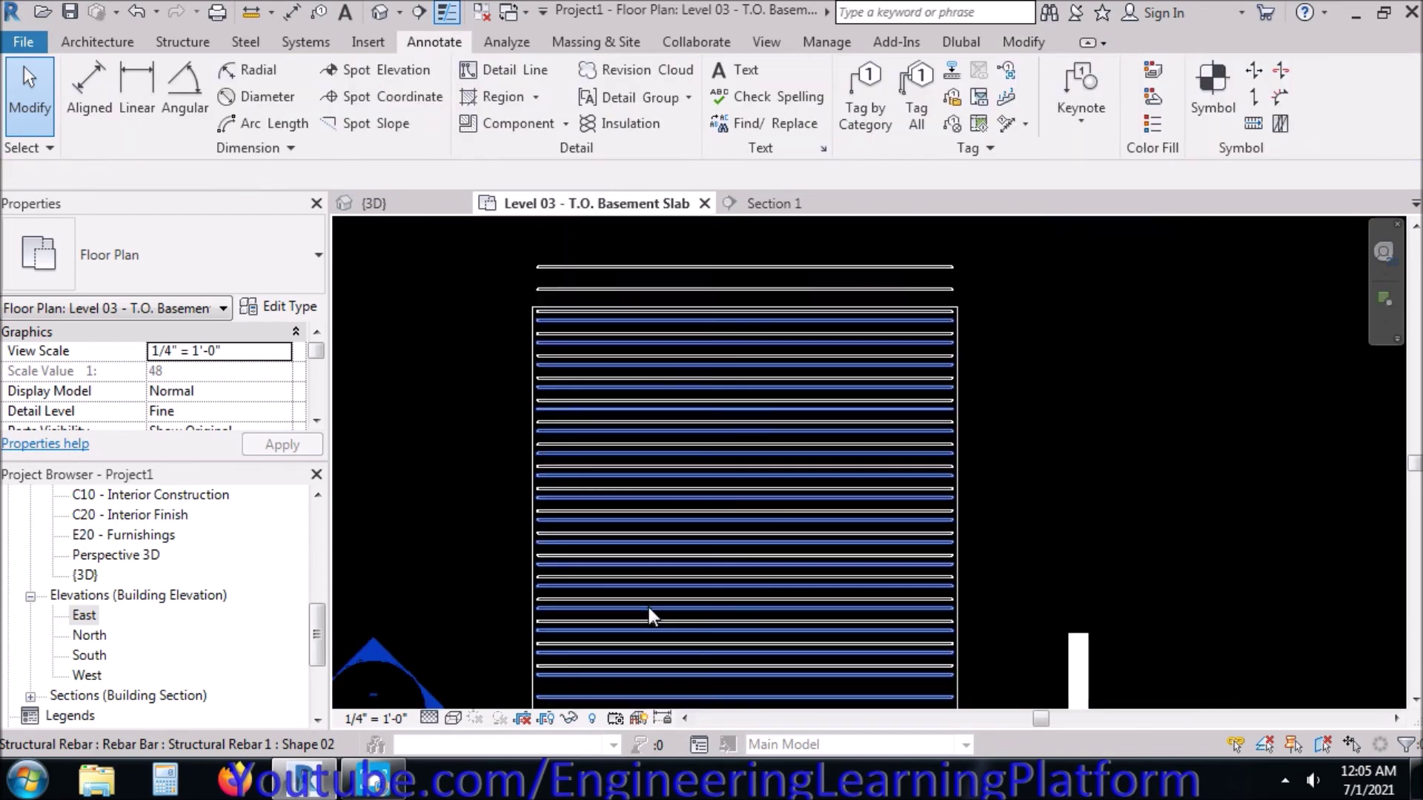
click(711, 265)
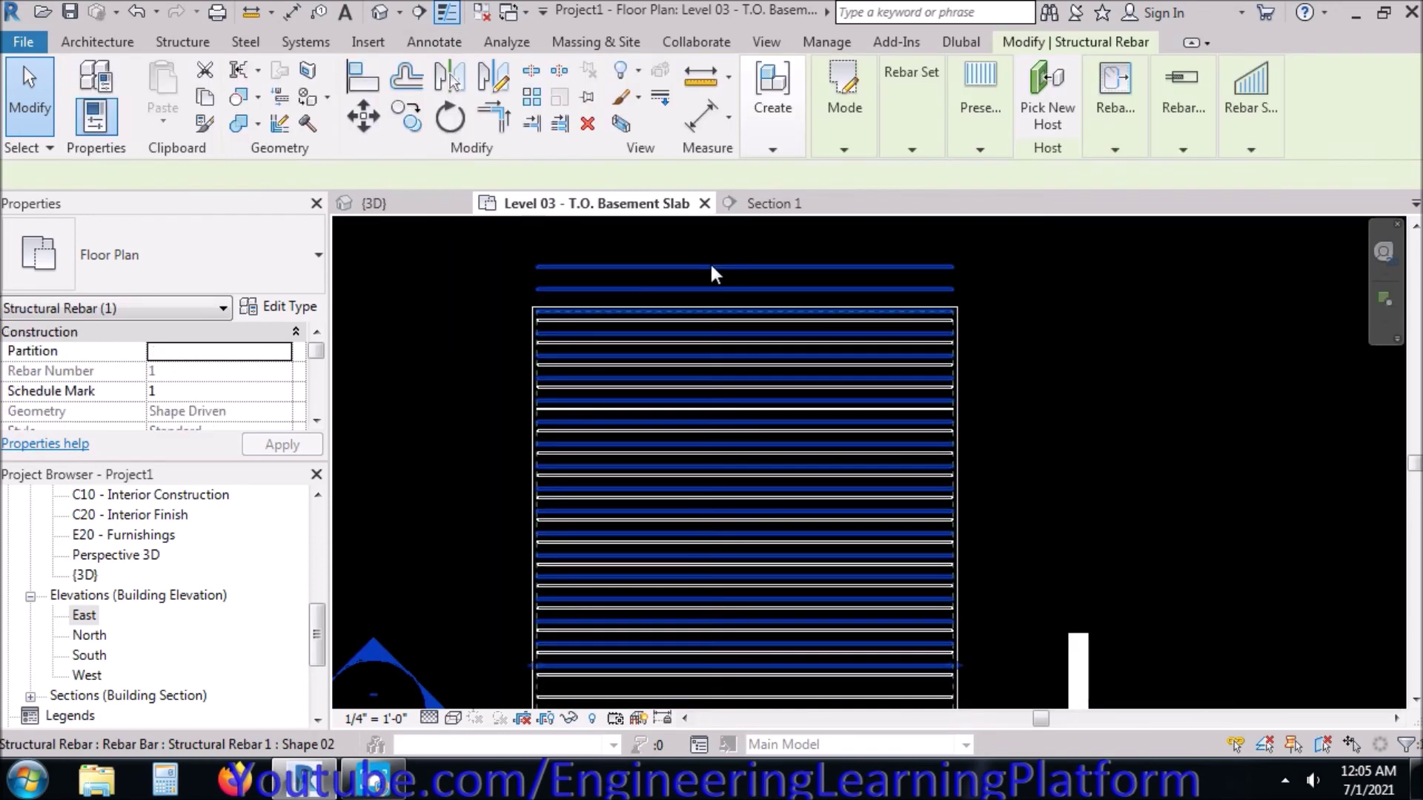
click(450, 118)
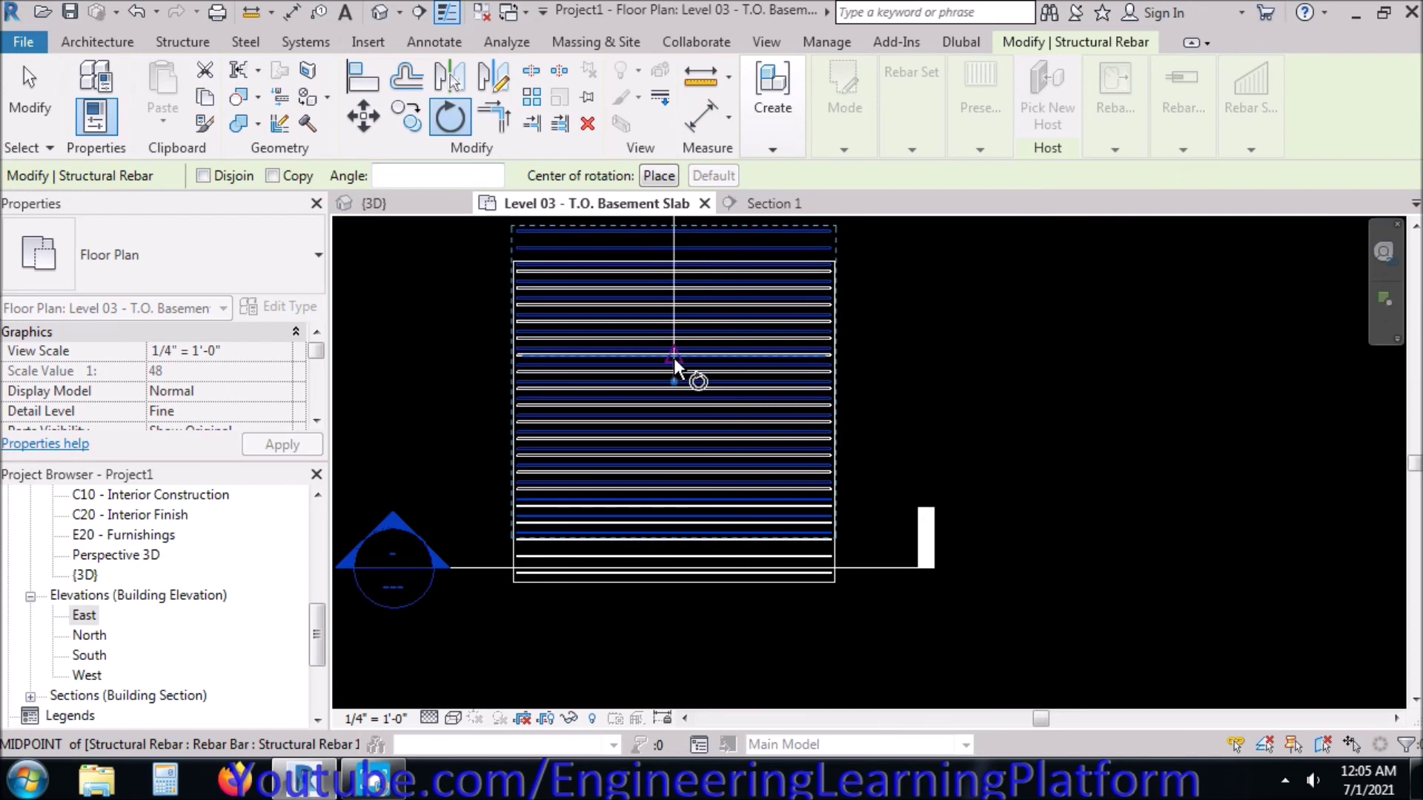
key(Escape)
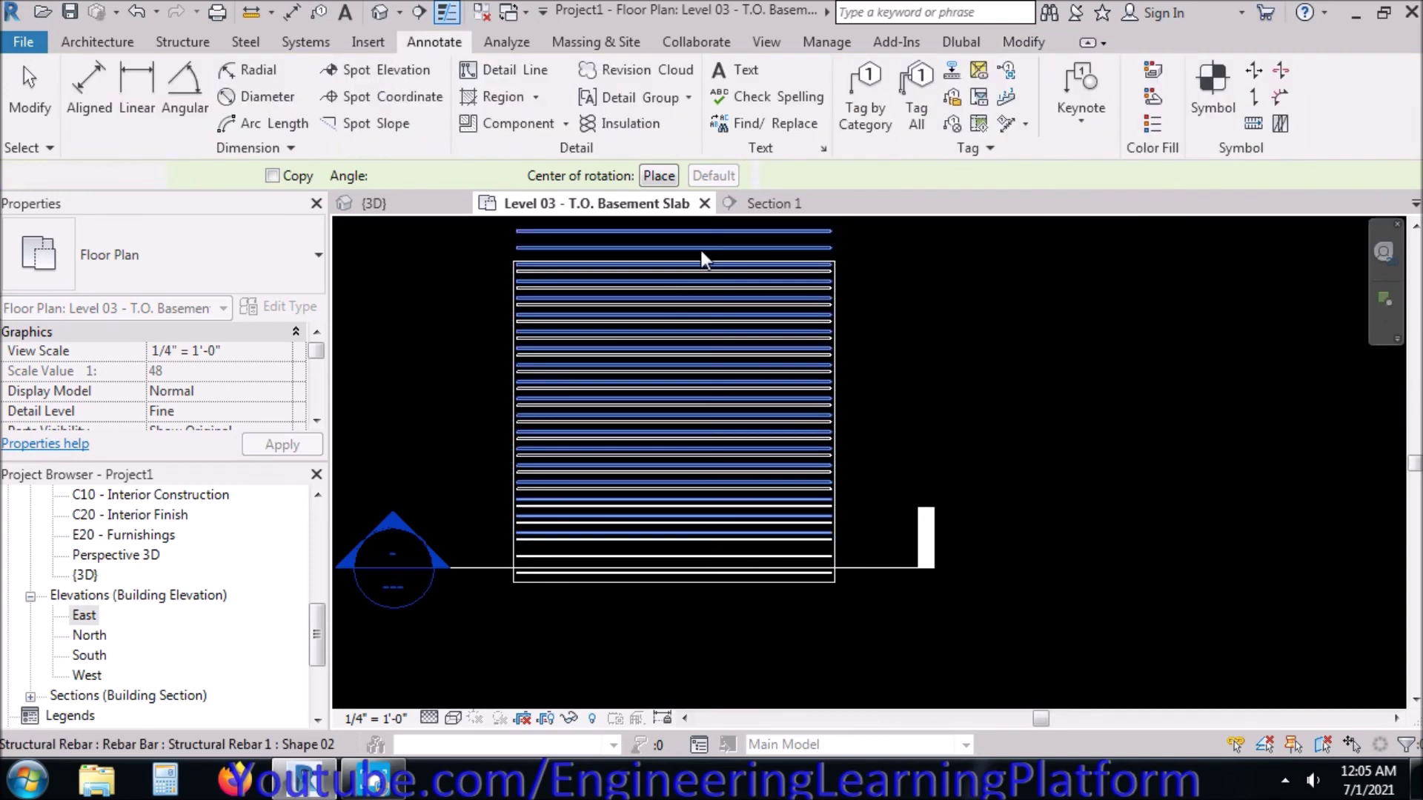
key(Escape)
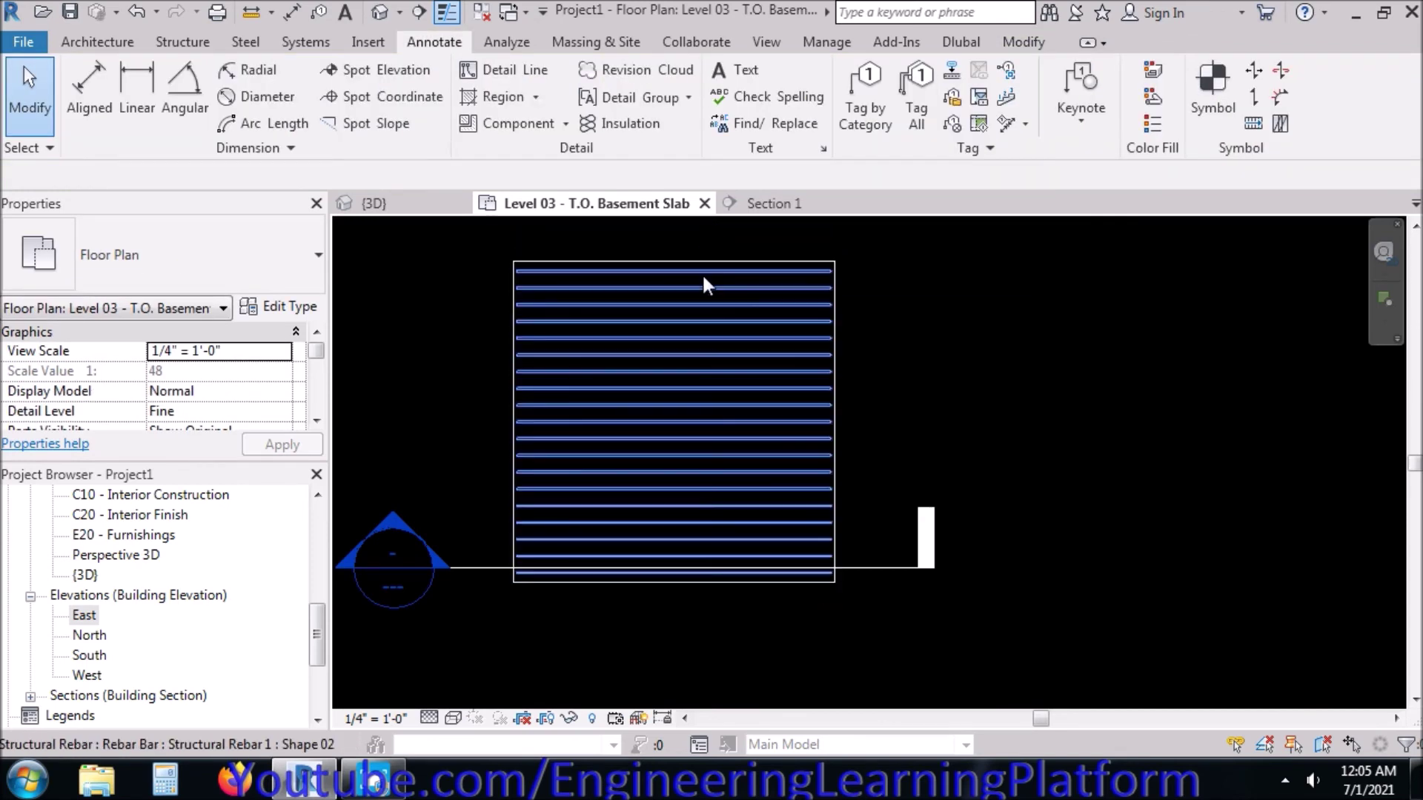
- Rotate a copy of the rebar set by 90° to form a two-way grid
click(702, 279)
click(450, 116)
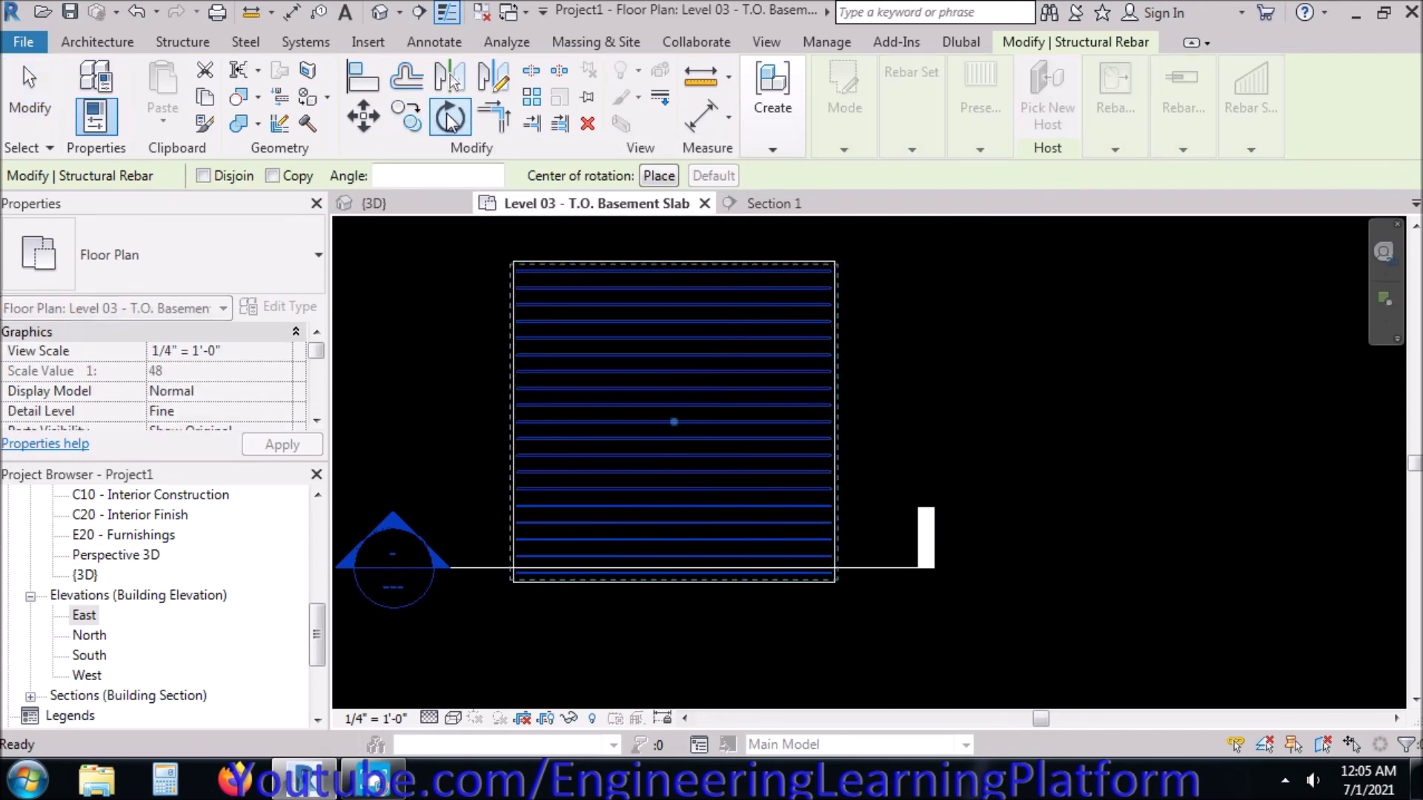
click(272, 175)
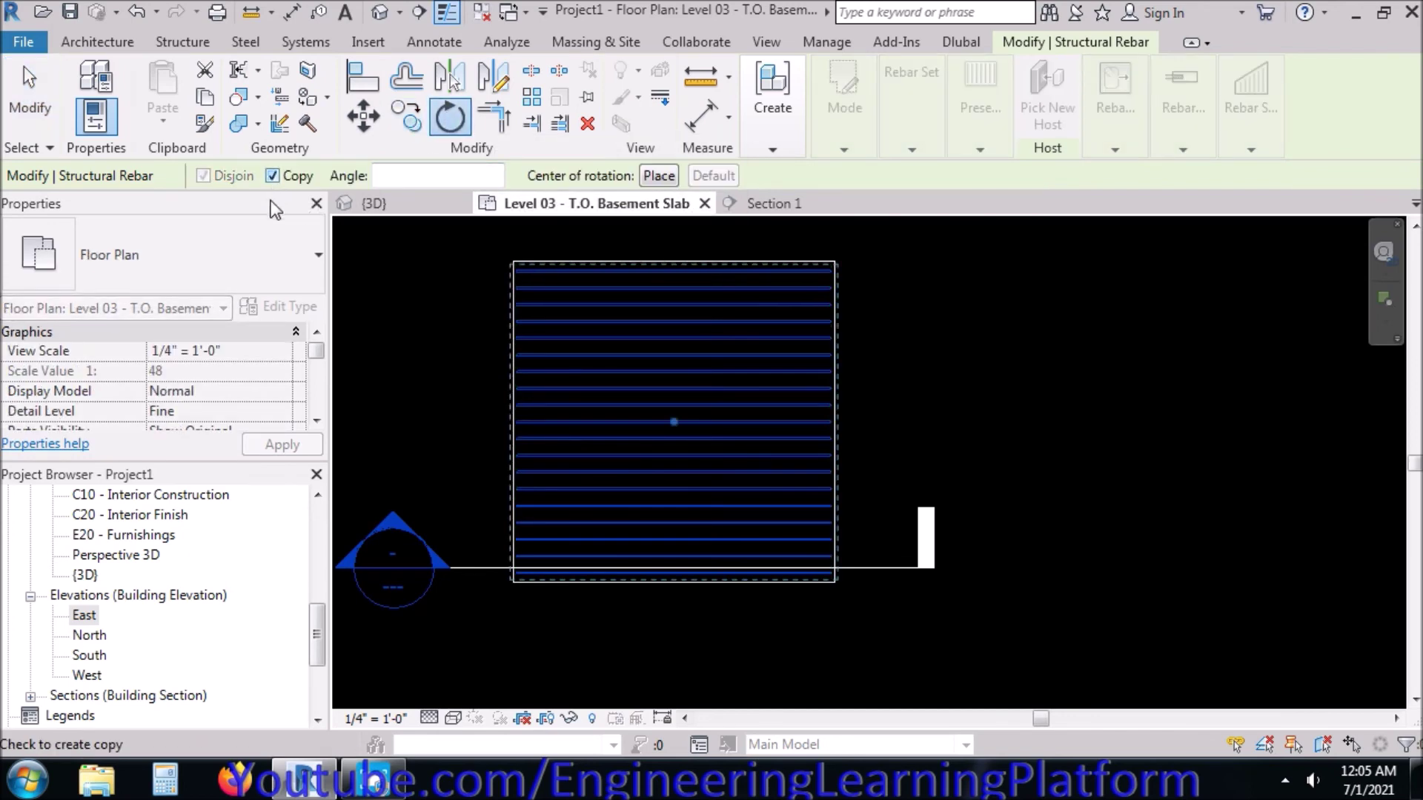
click(395, 174)
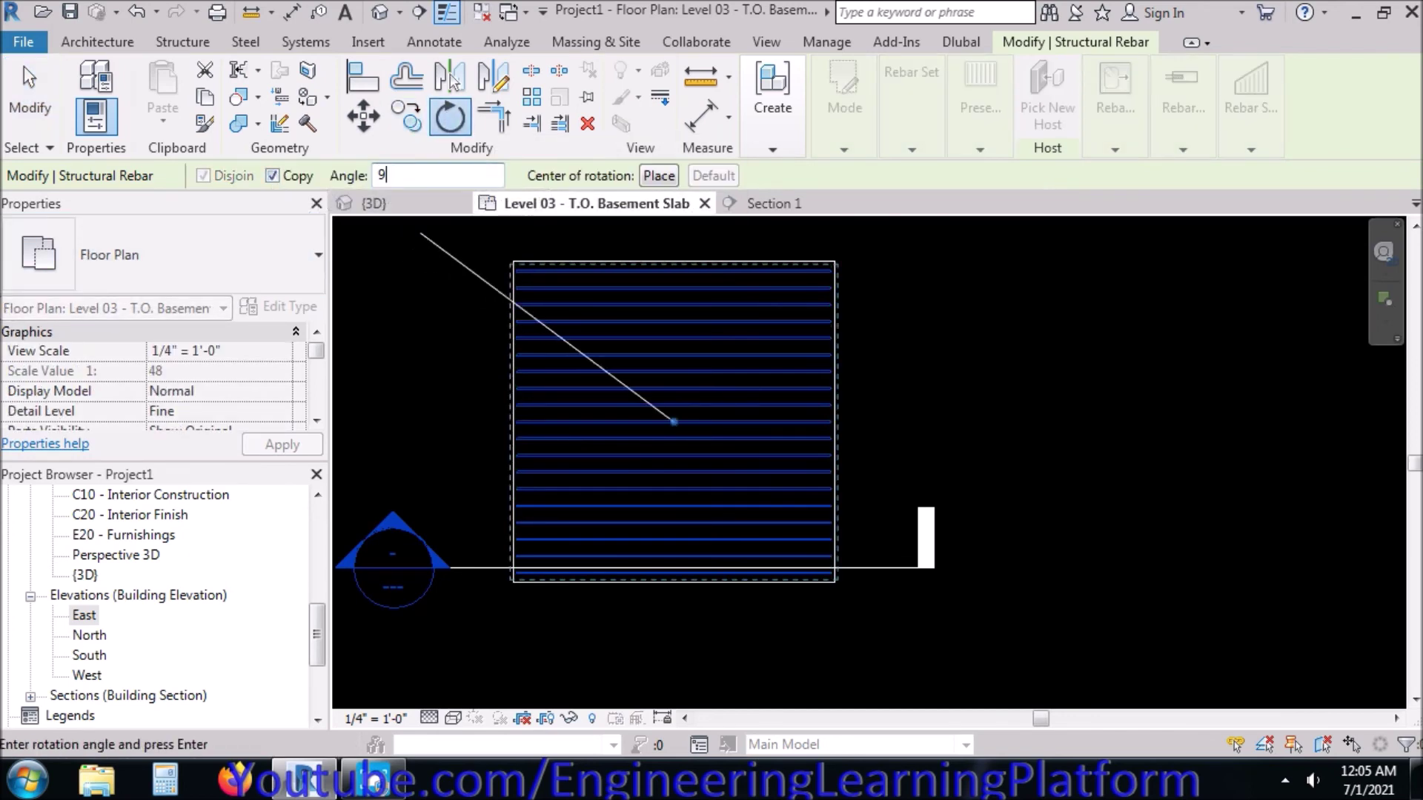
text(90)
key(Return)
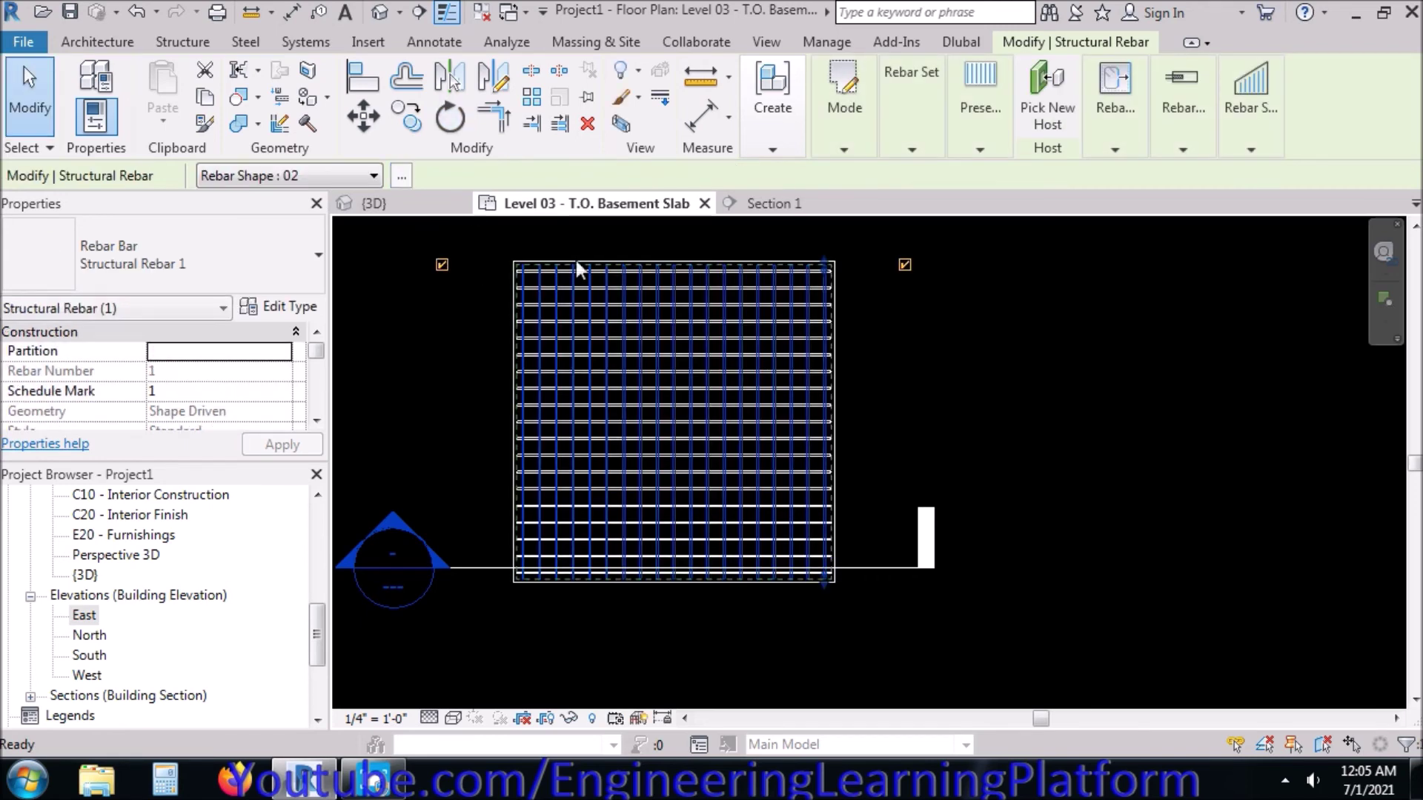
key(Escape)
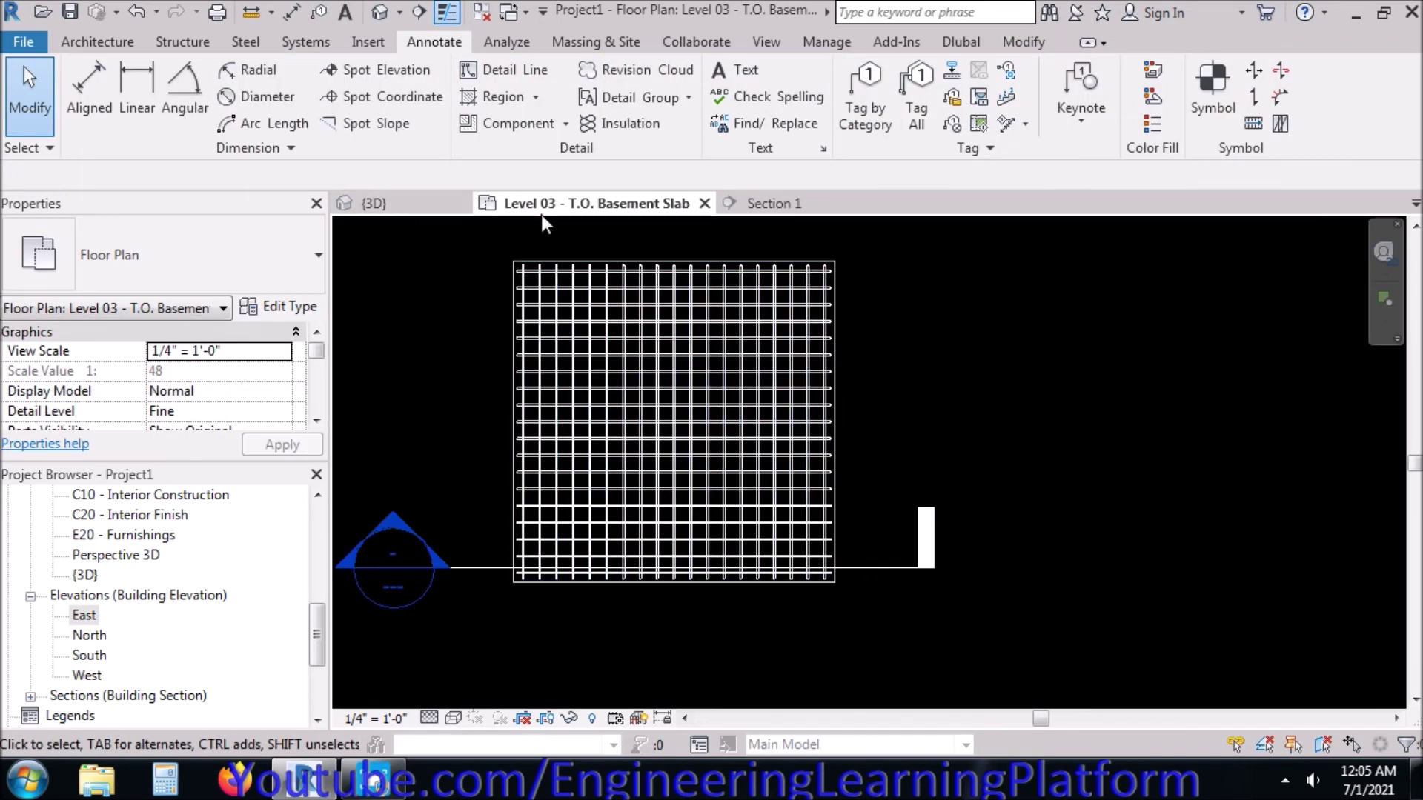
- In Section 1, raise the crossing bars onto the slab's top and open their bar type properties
click(767, 202)
scroll(533, 467, up, 5)
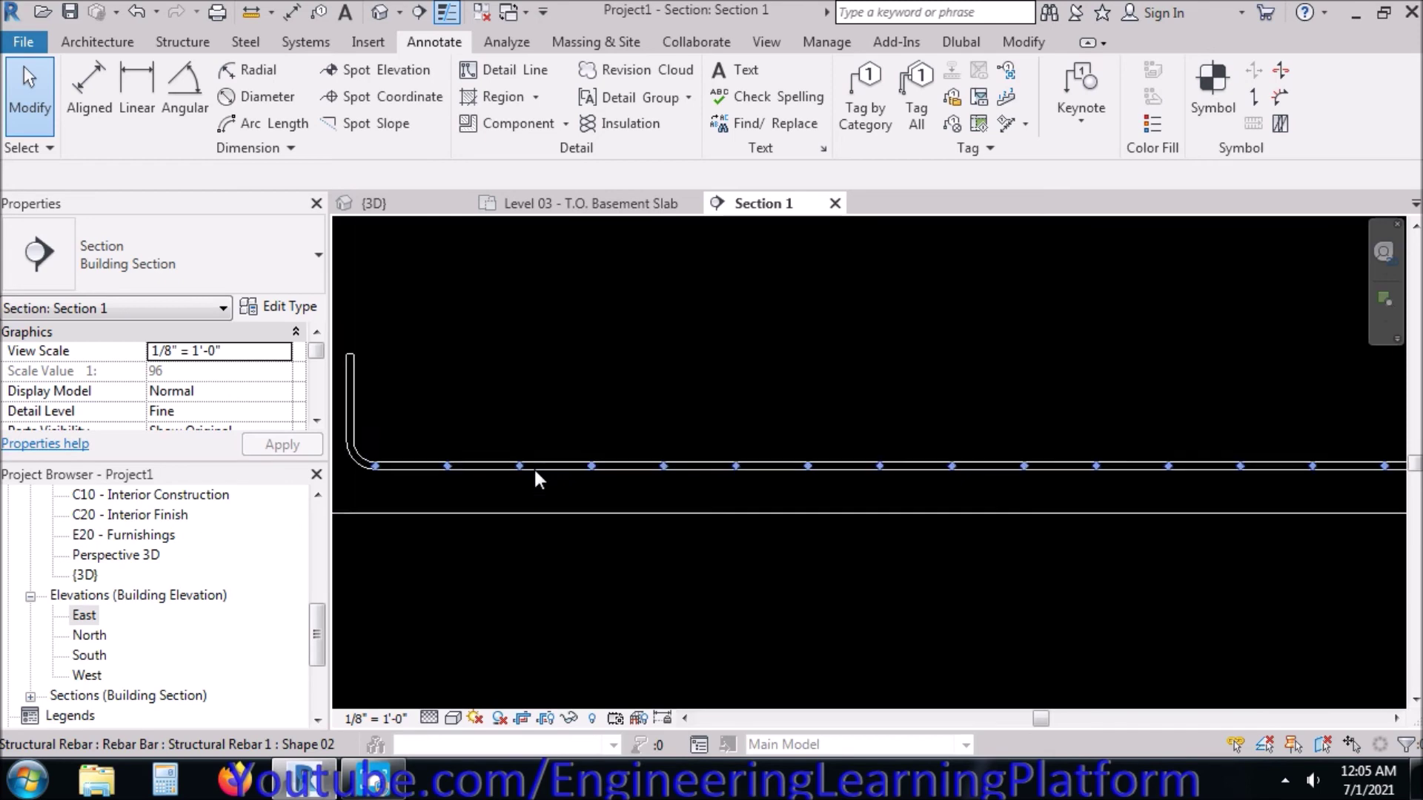
click(521, 488)
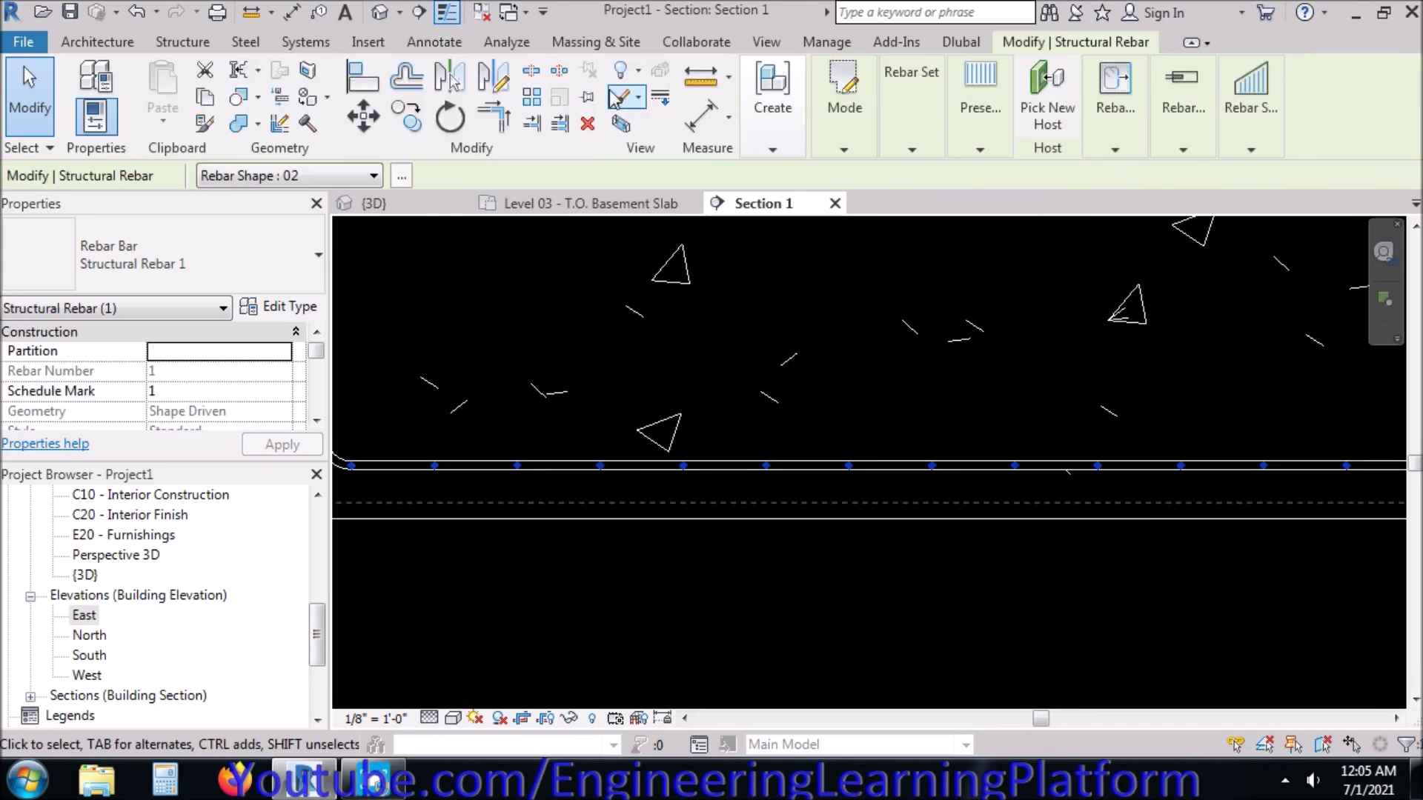
click(363, 116)
scroll(497, 459, up, 4)
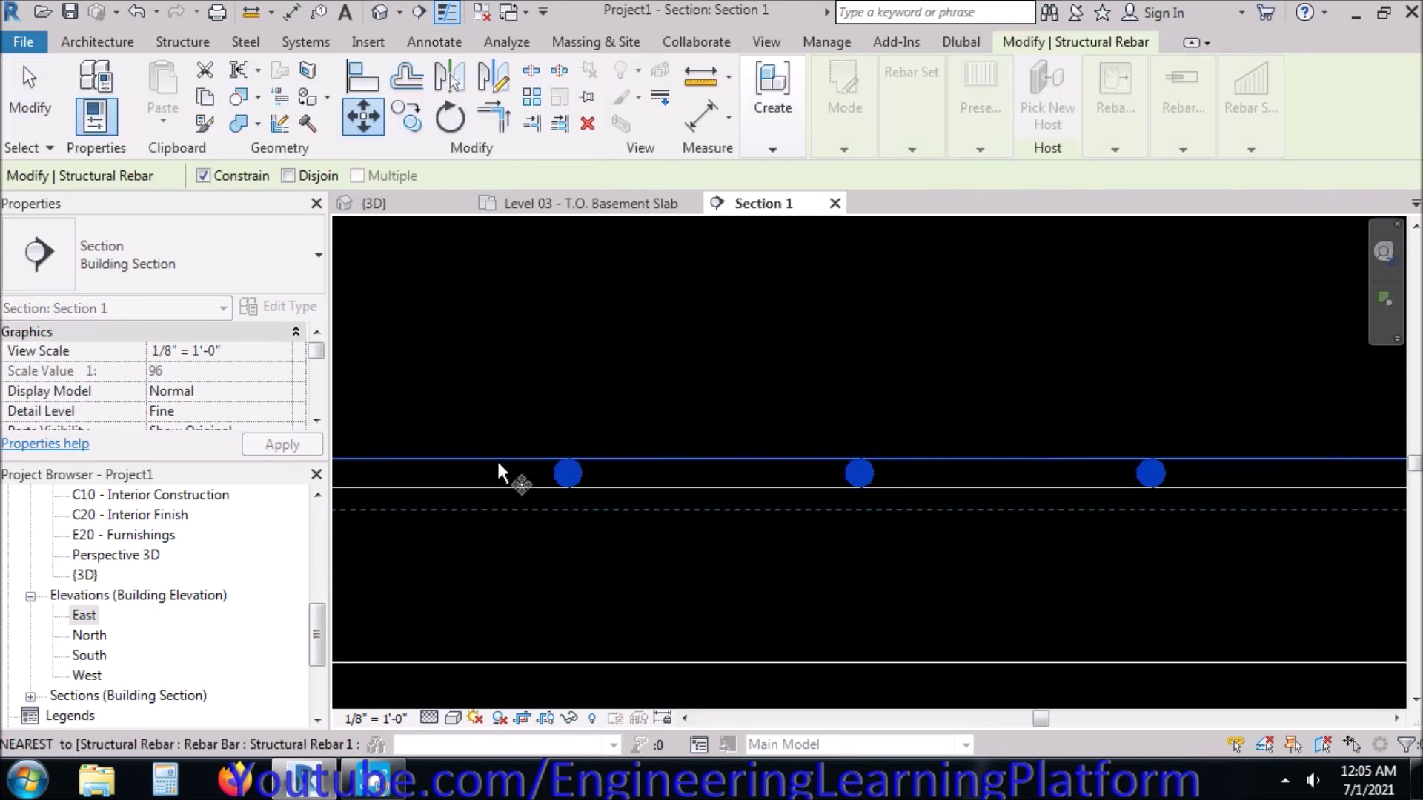
click(571, 487)
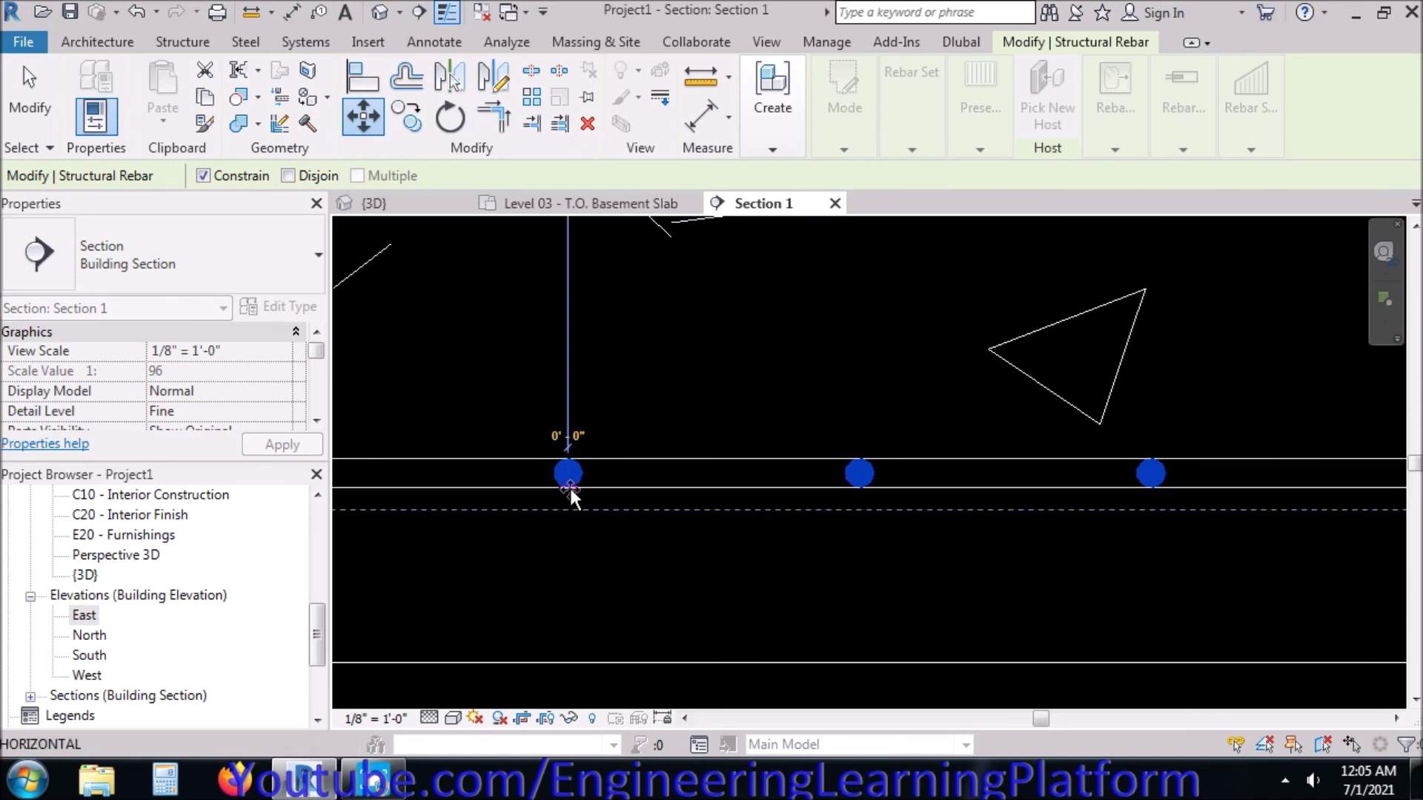
click(573, 457)
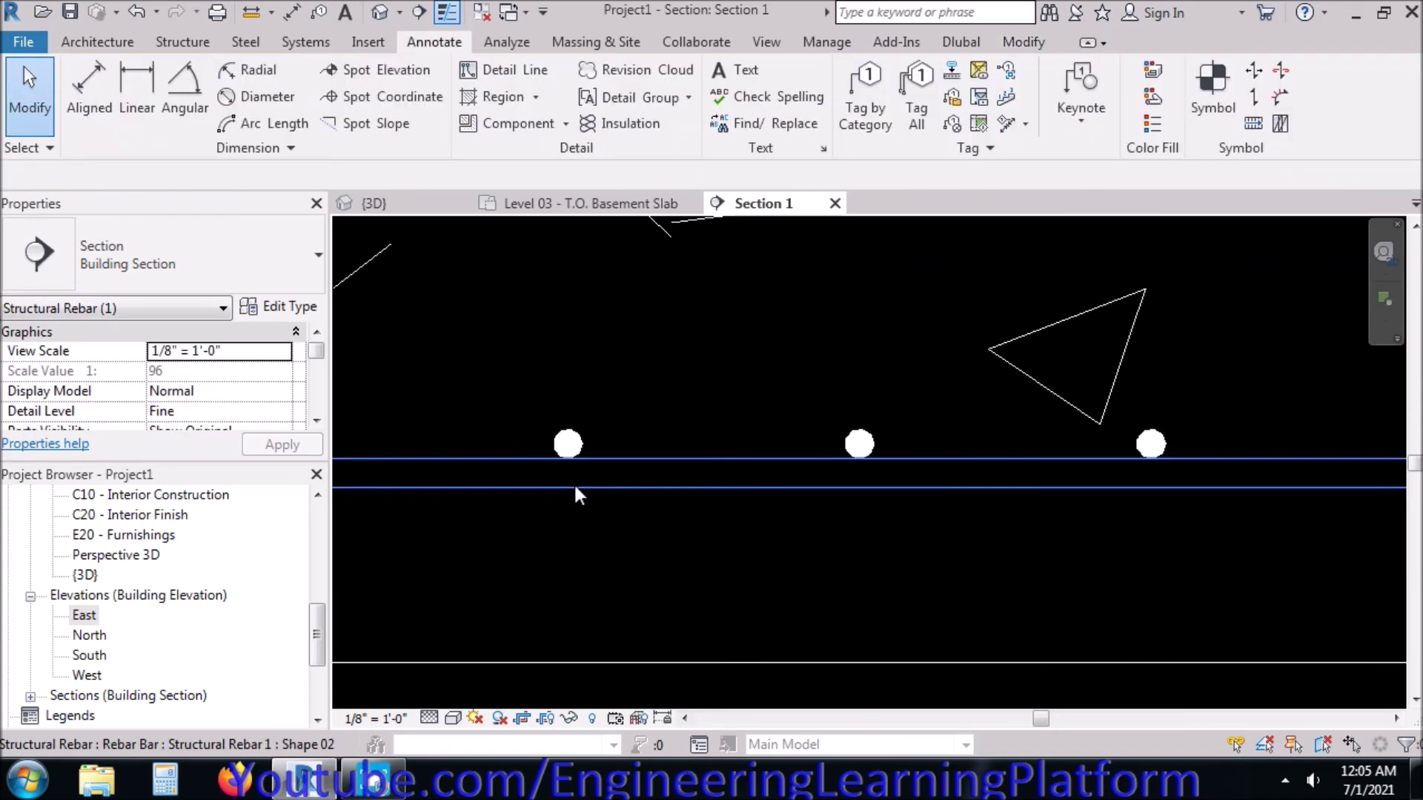
click(299, 317)
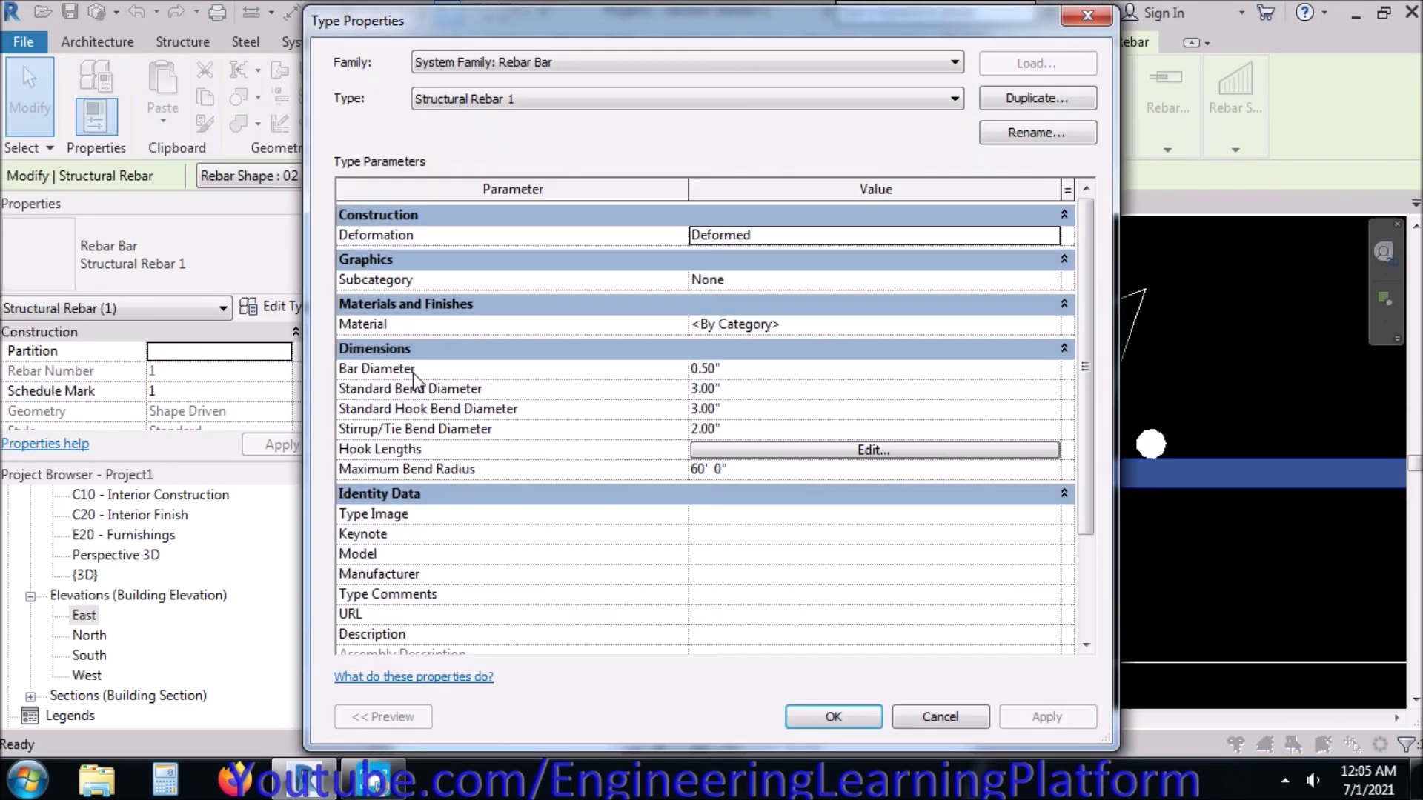
- Set the Structural Rebar 1 bar diameter to 1"
click(719, 369)
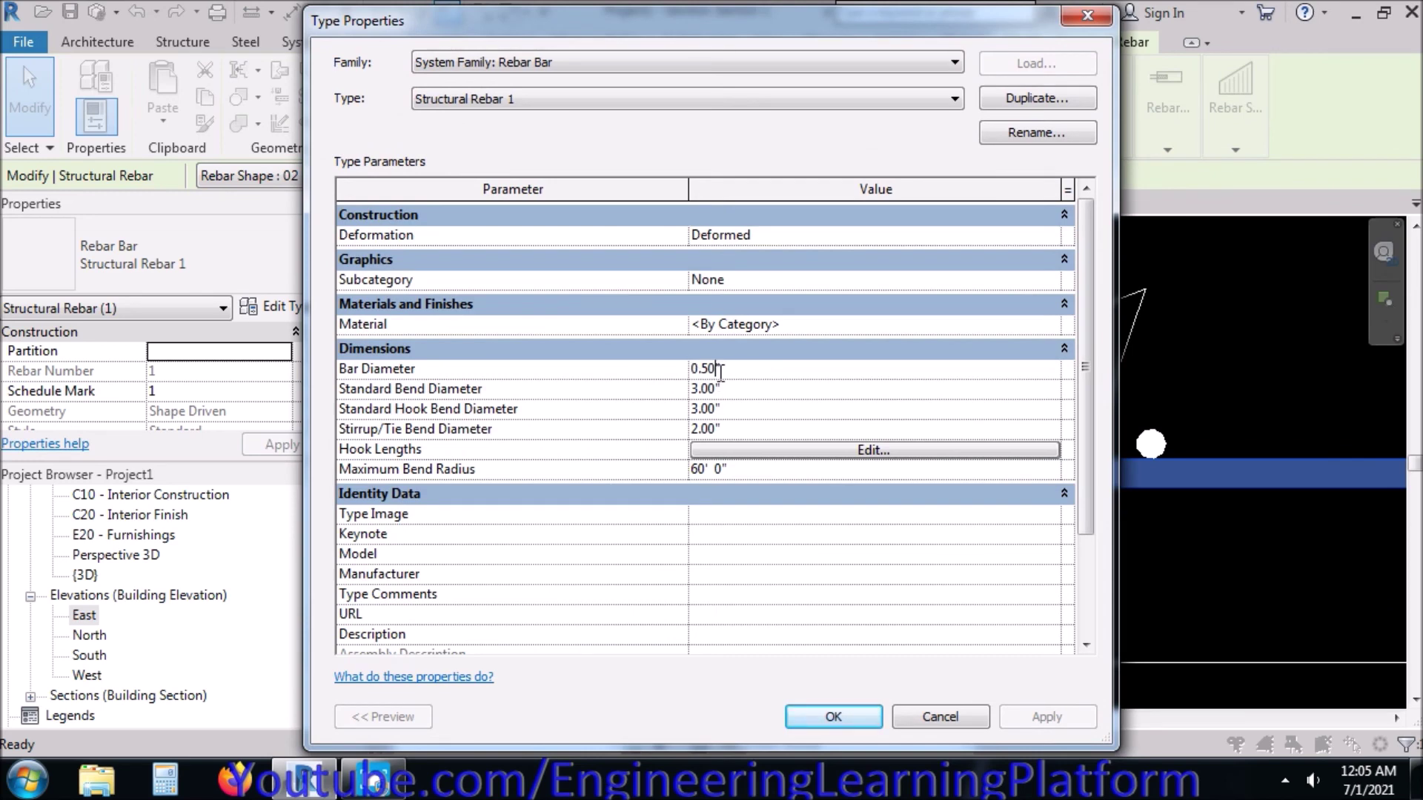
text(1)
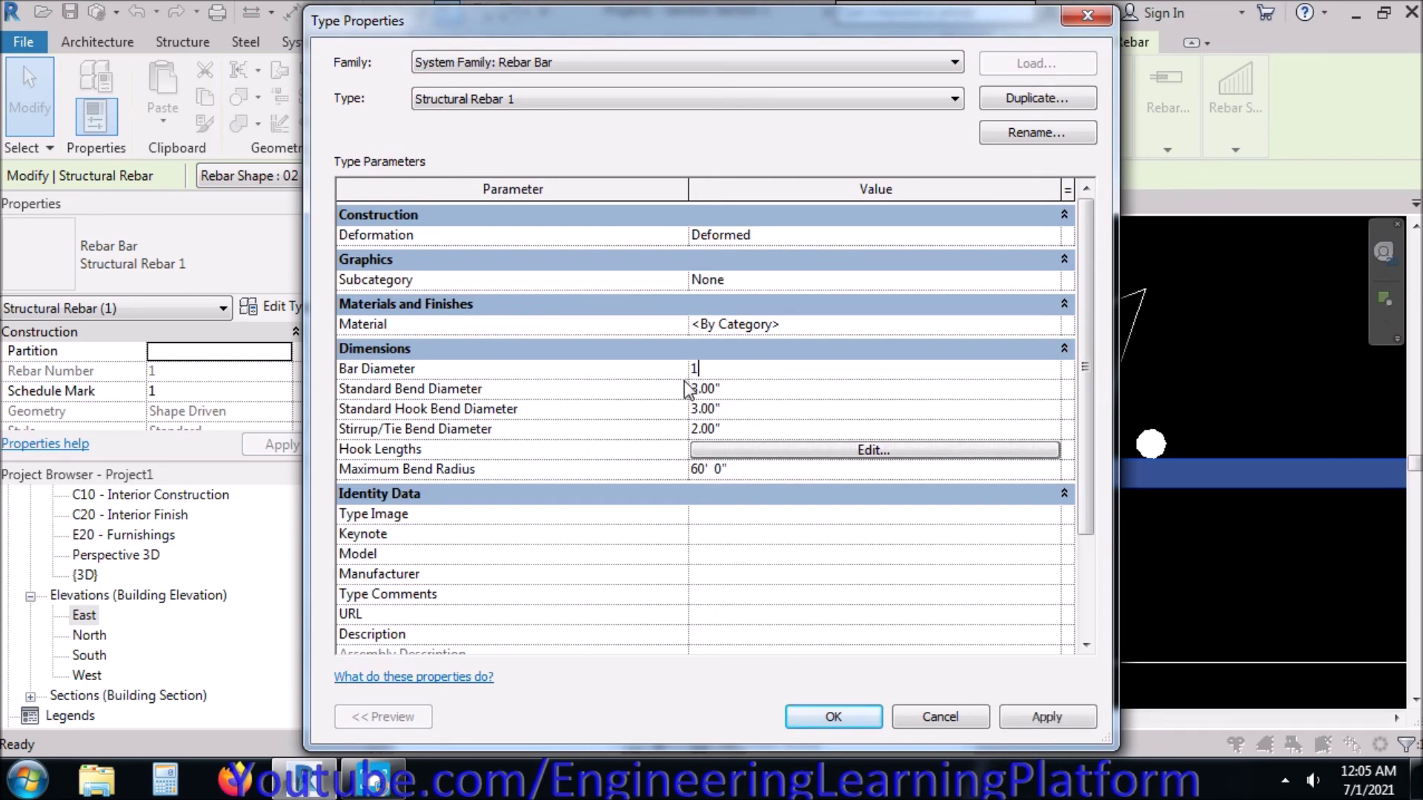
click(834, 717)
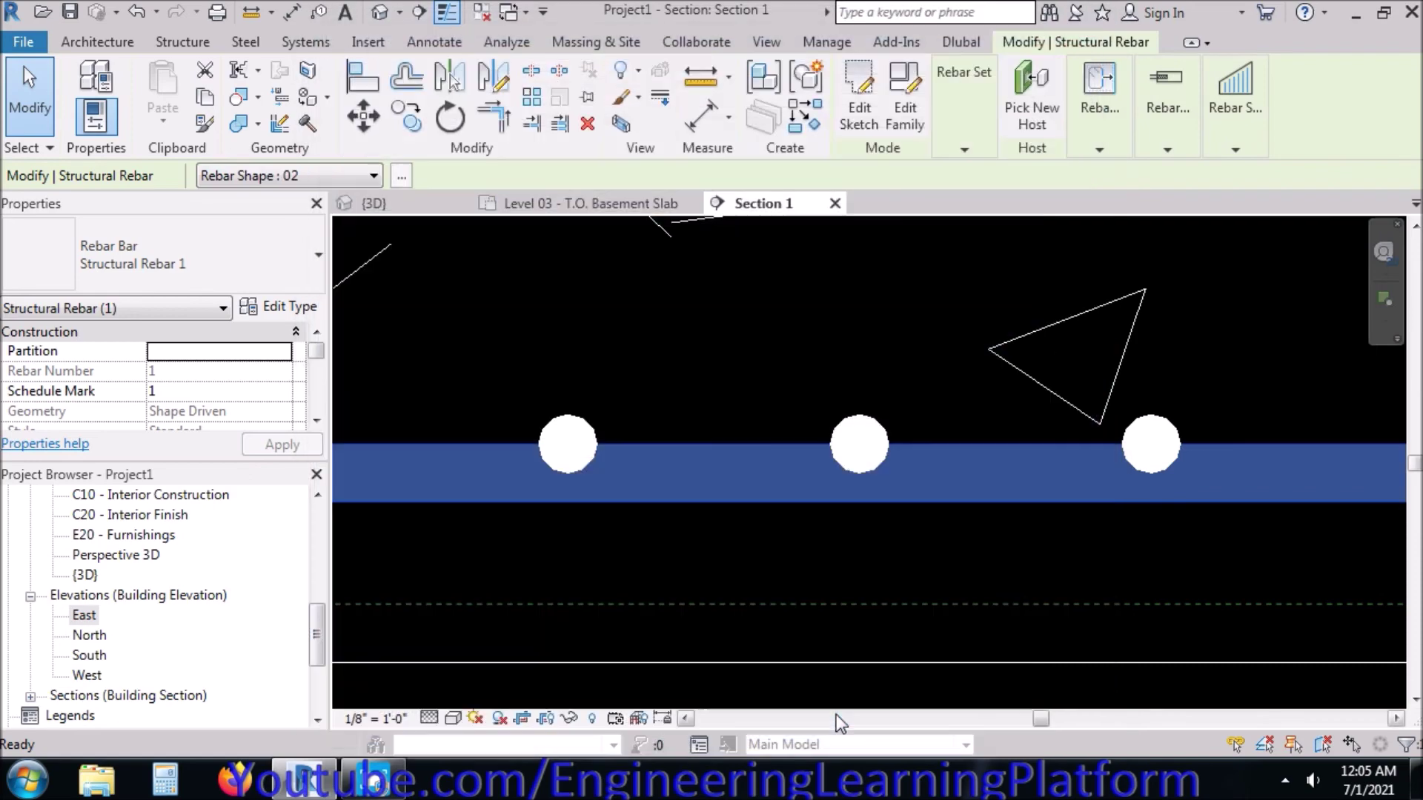
click(652, 575)
- Shift the crossing bars 1/2" to sit on the U-shaped bar's endpoint, then select the U-bar
scroll(651, 575, down, 3)
click(641, 536)
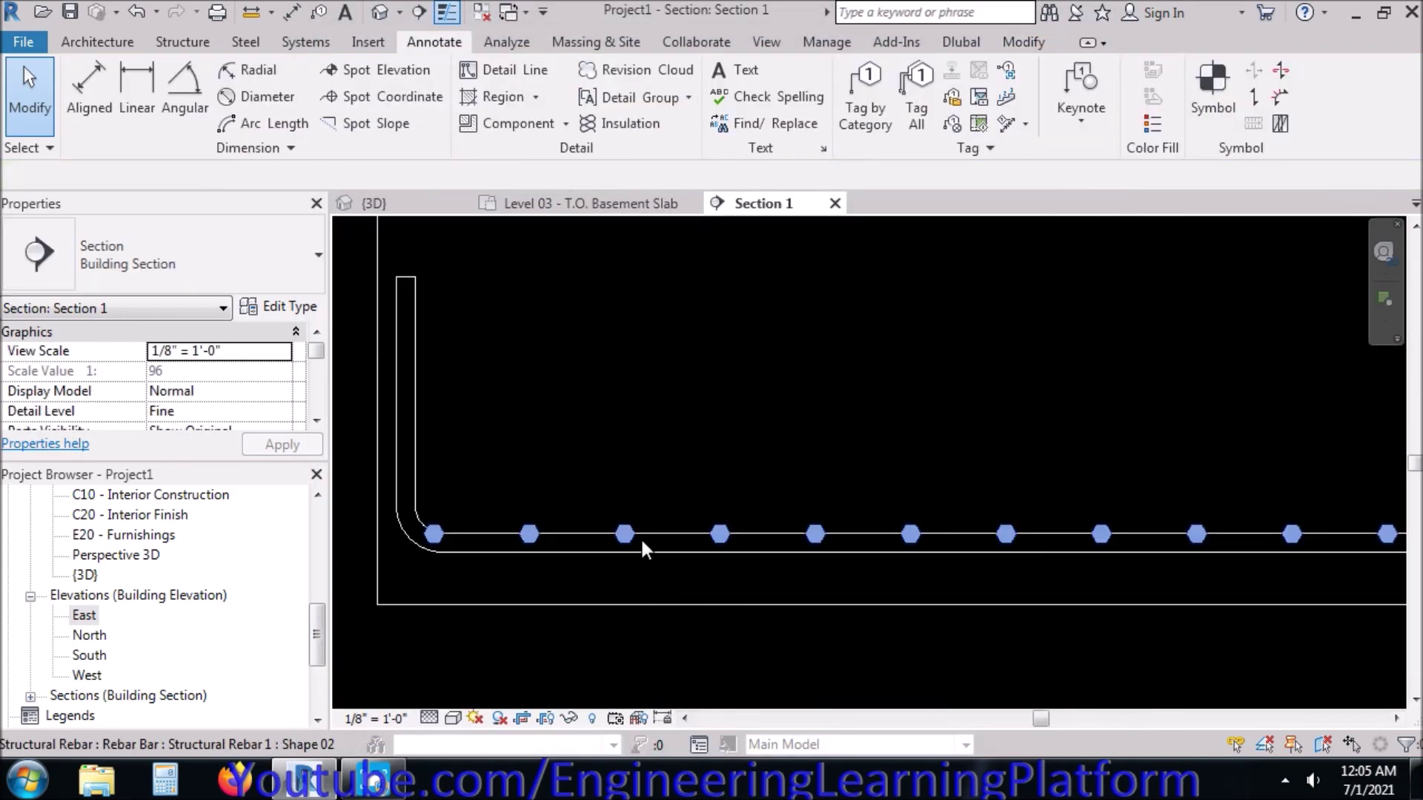
click(363, 115)
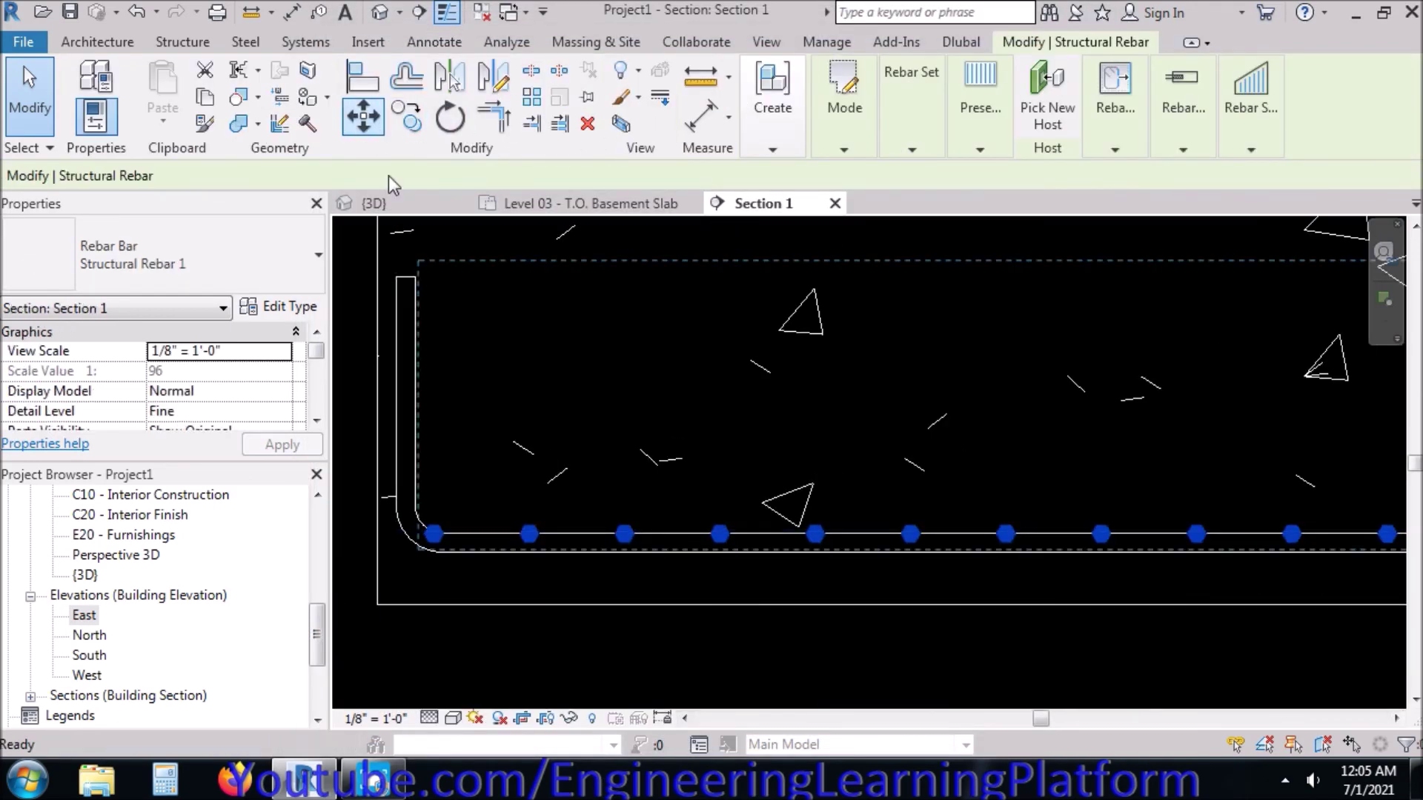
scroll(658, 555, up, 4)
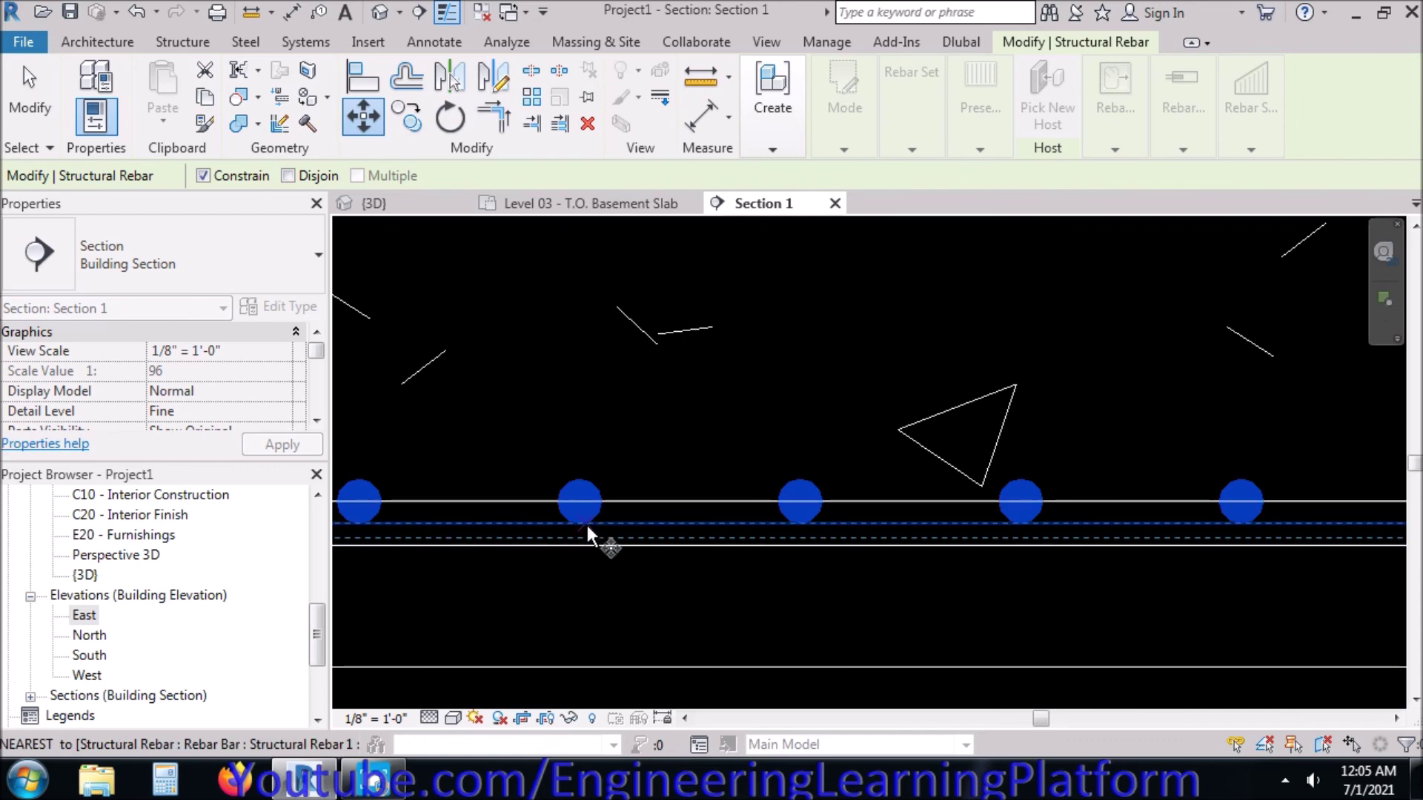
click(583, 522)
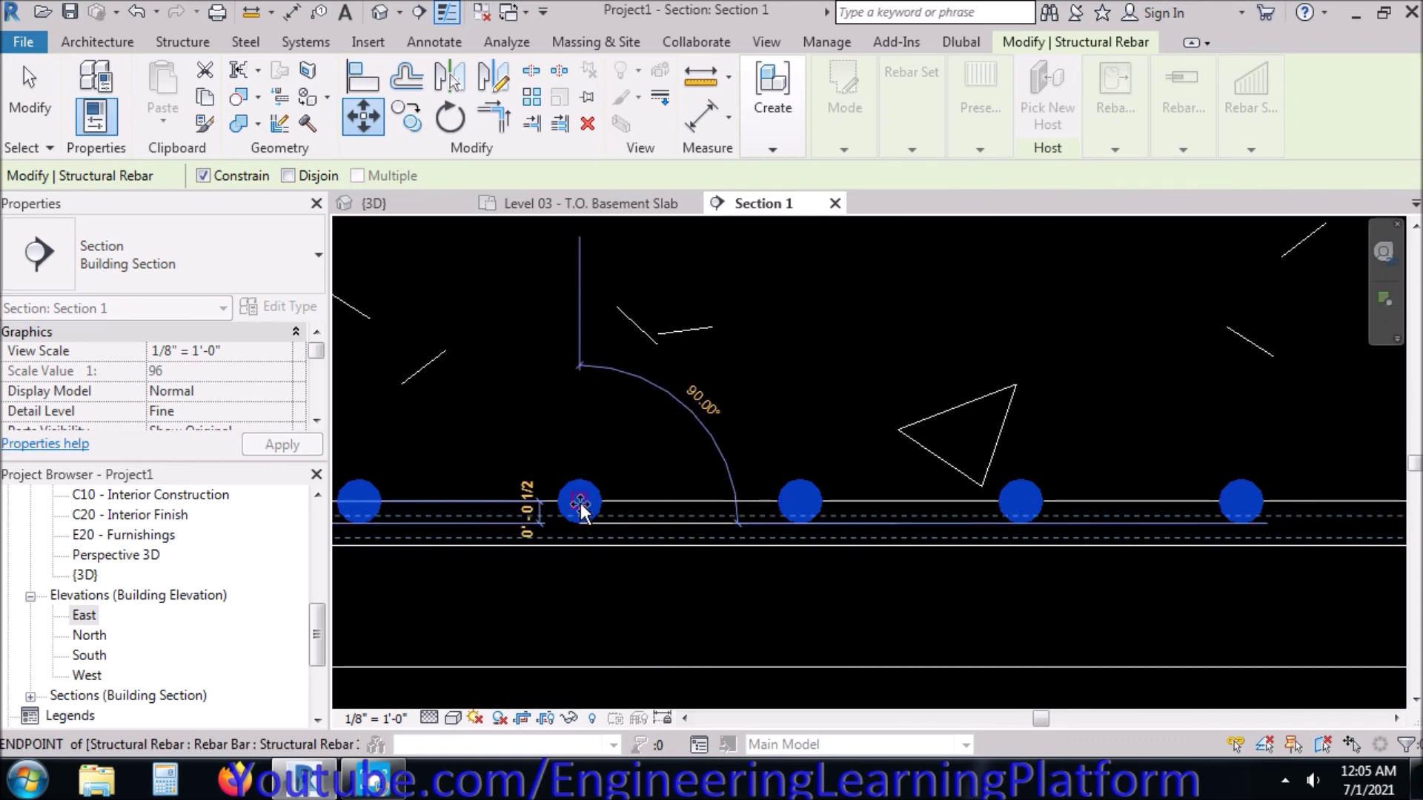
click(580, 504)
click(599, 565)
scroll(599, 564, down, 2)
scroll(601, 572, down, 4)
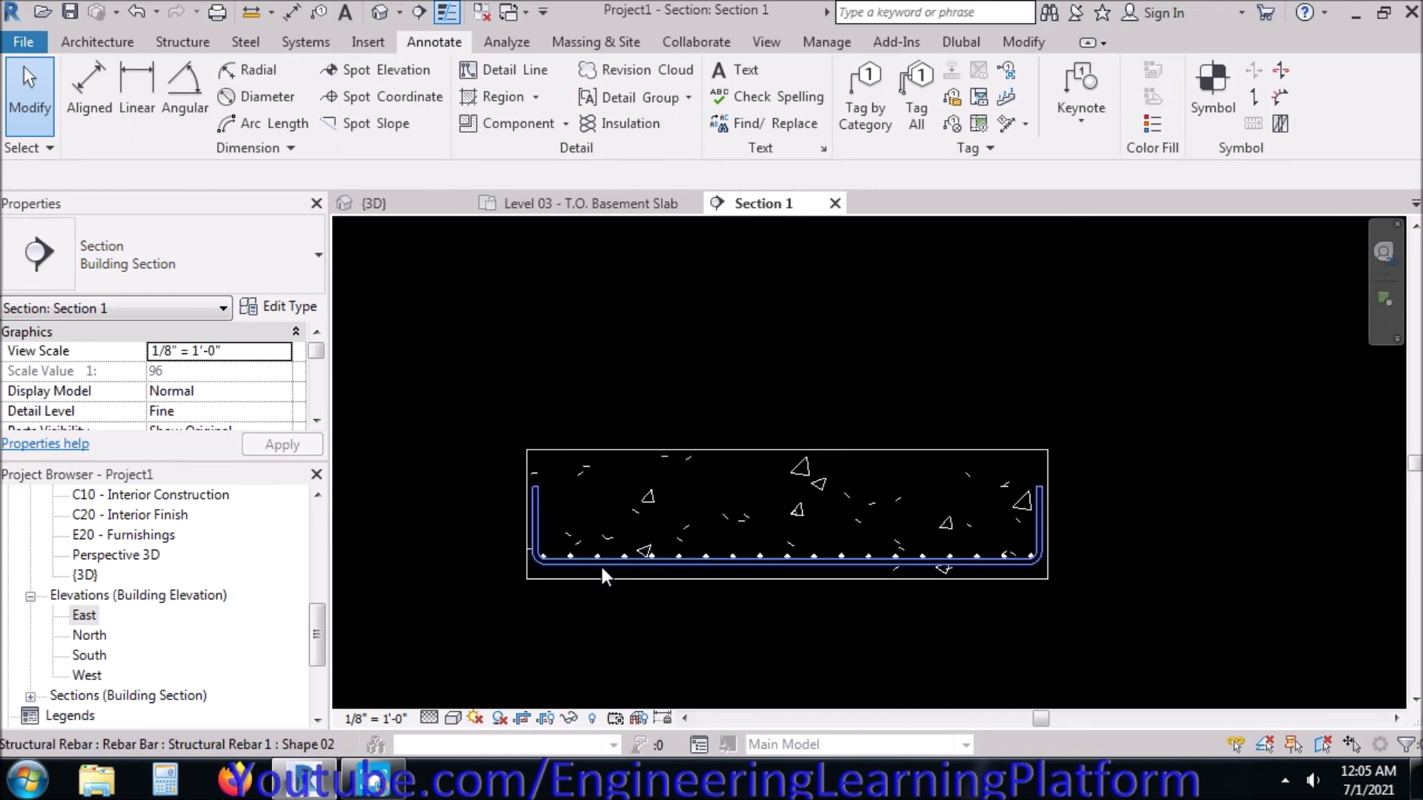
click(600, 563)
scroll(601, 563, up, 3)
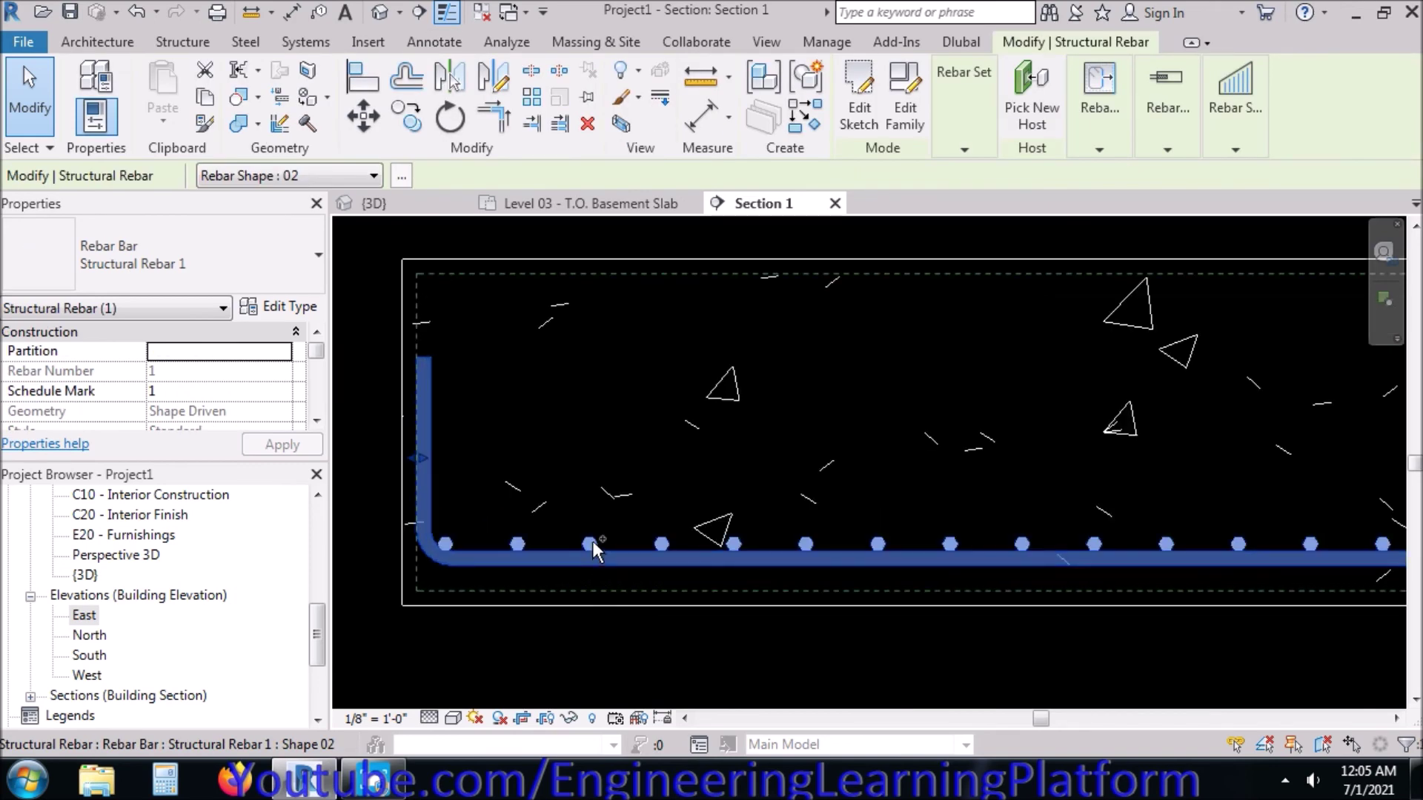
- Select both rebar sets and check View unobscured for every listed view, Level 1 through 01 - Existing
ctrl+click(593, 543)
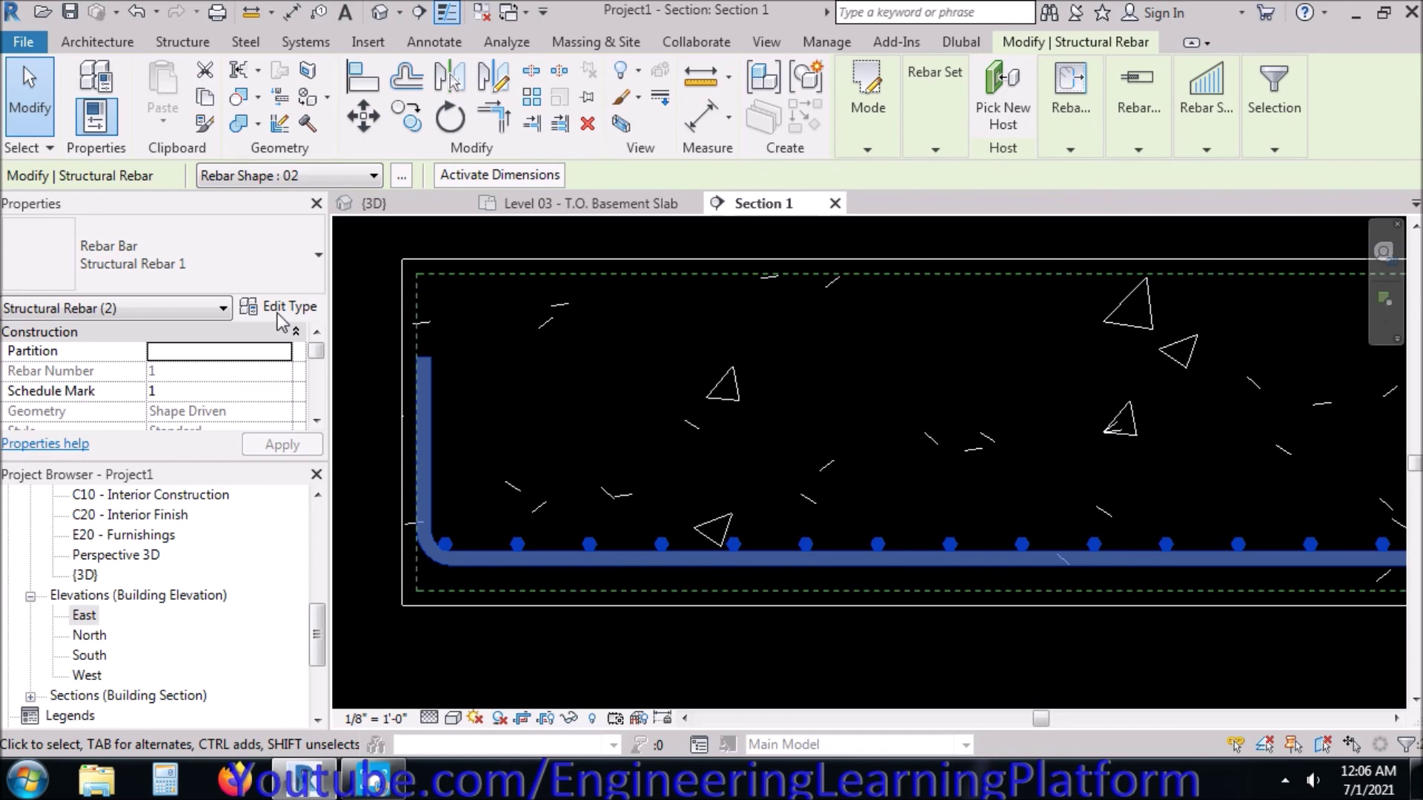
scroll(317, 416, down, 5)
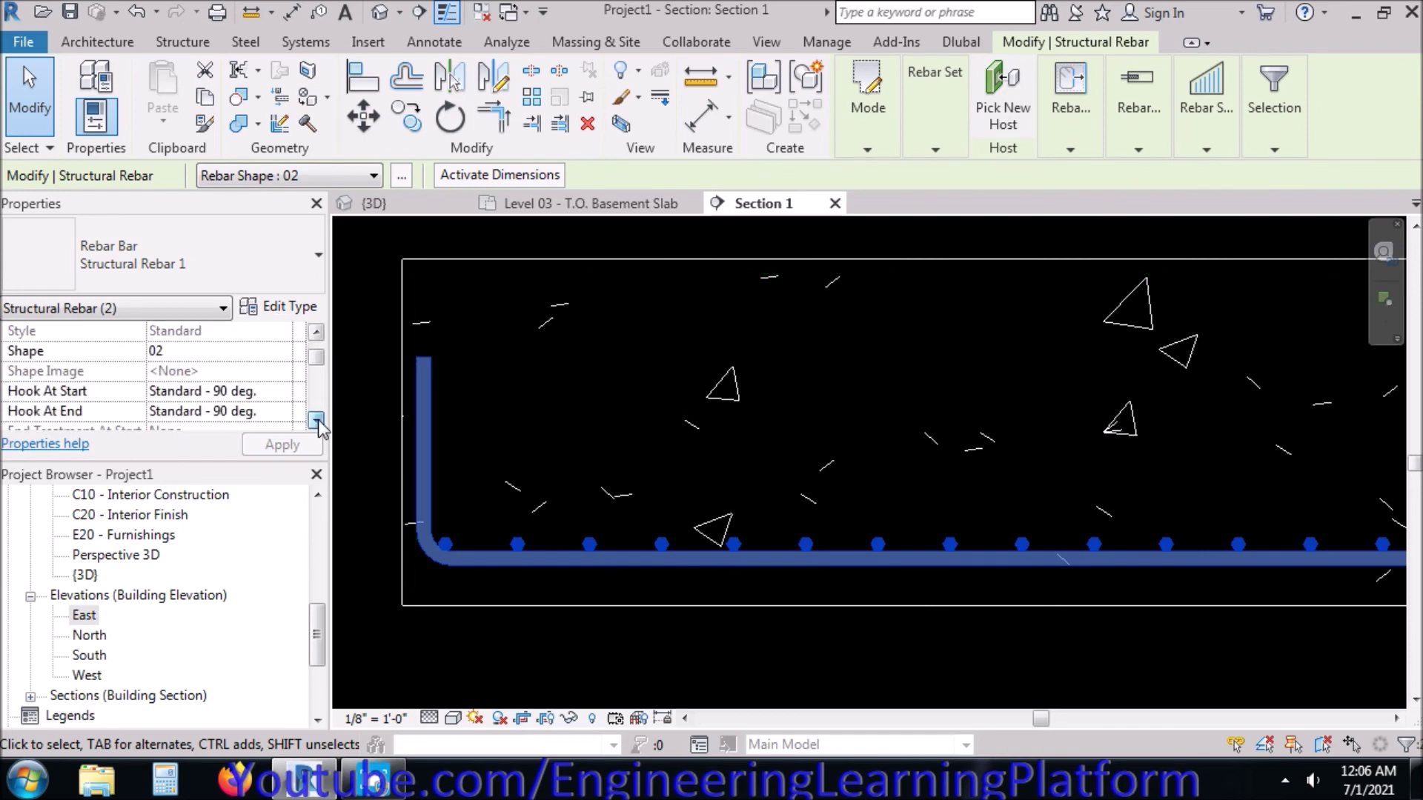
drag(234, 463, 224, 629)
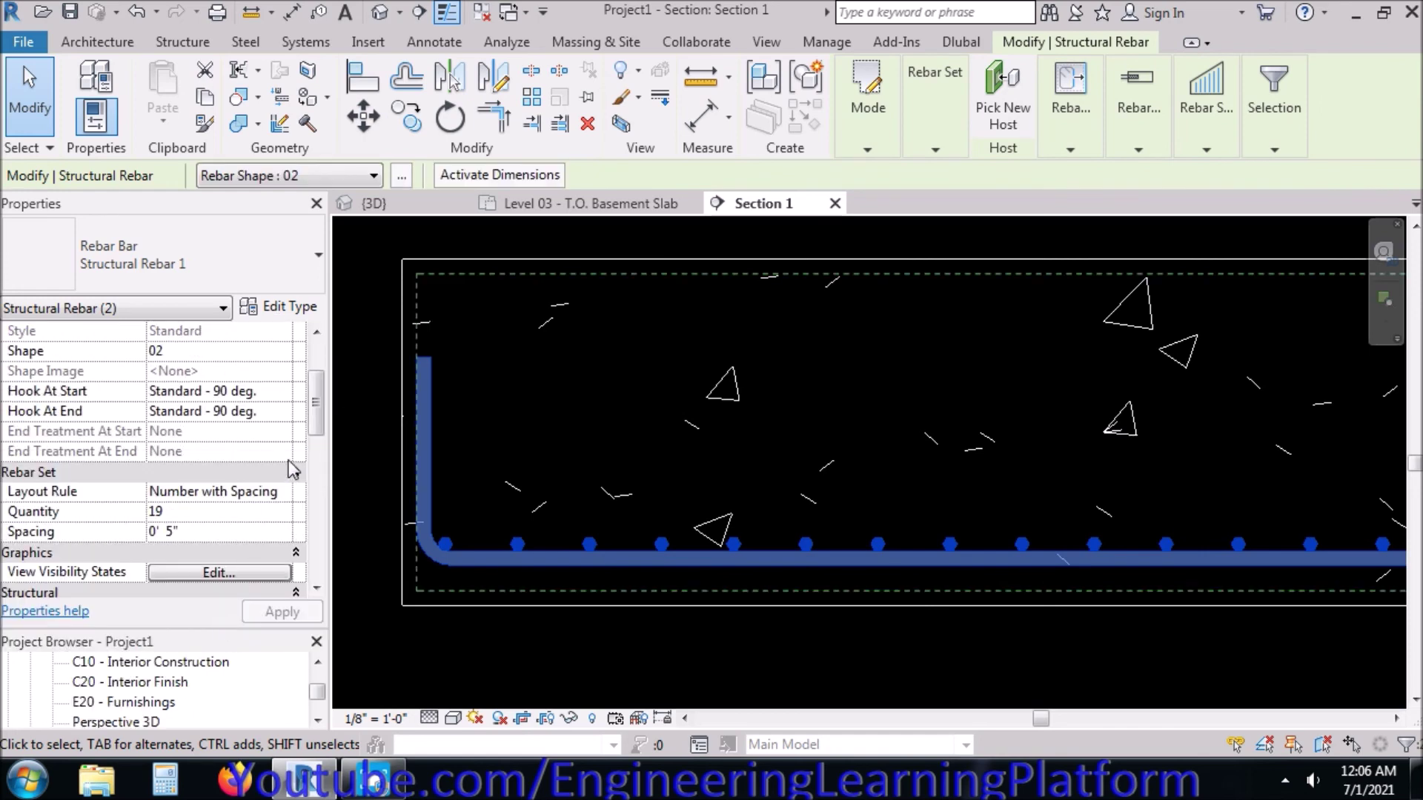
scroll(317, 422, down, 8)
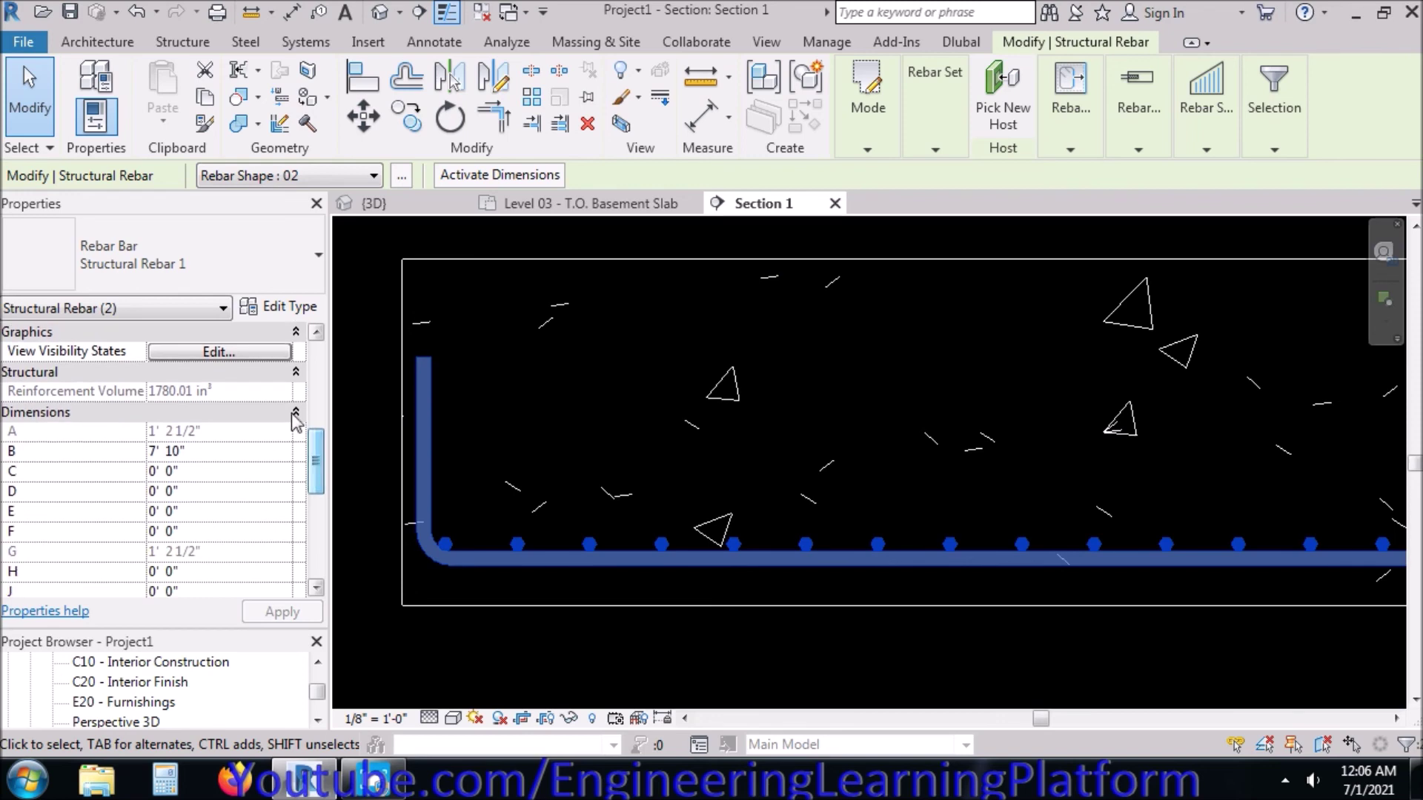
click(251, 353)
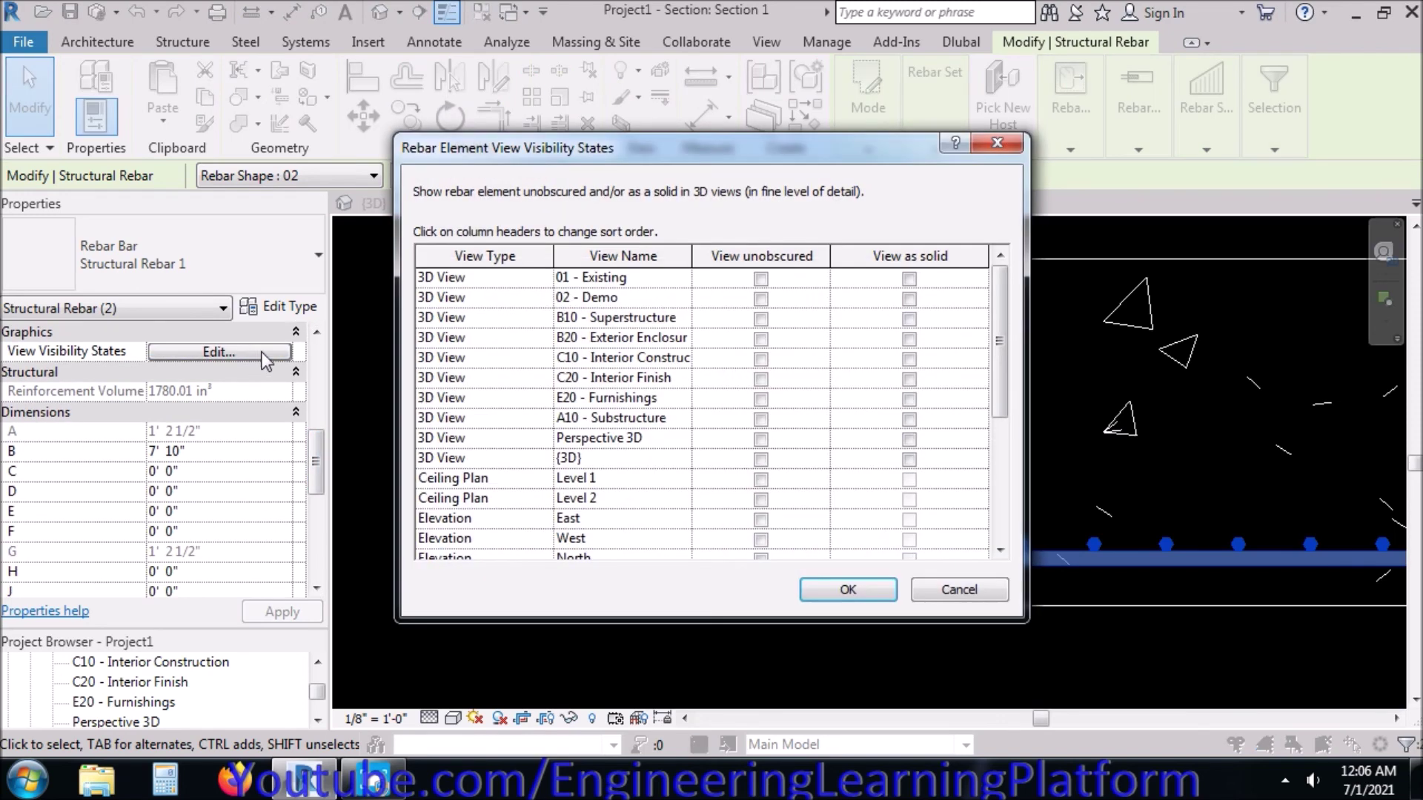
click(761, 479)
click(761, 459)
click(762, 440)
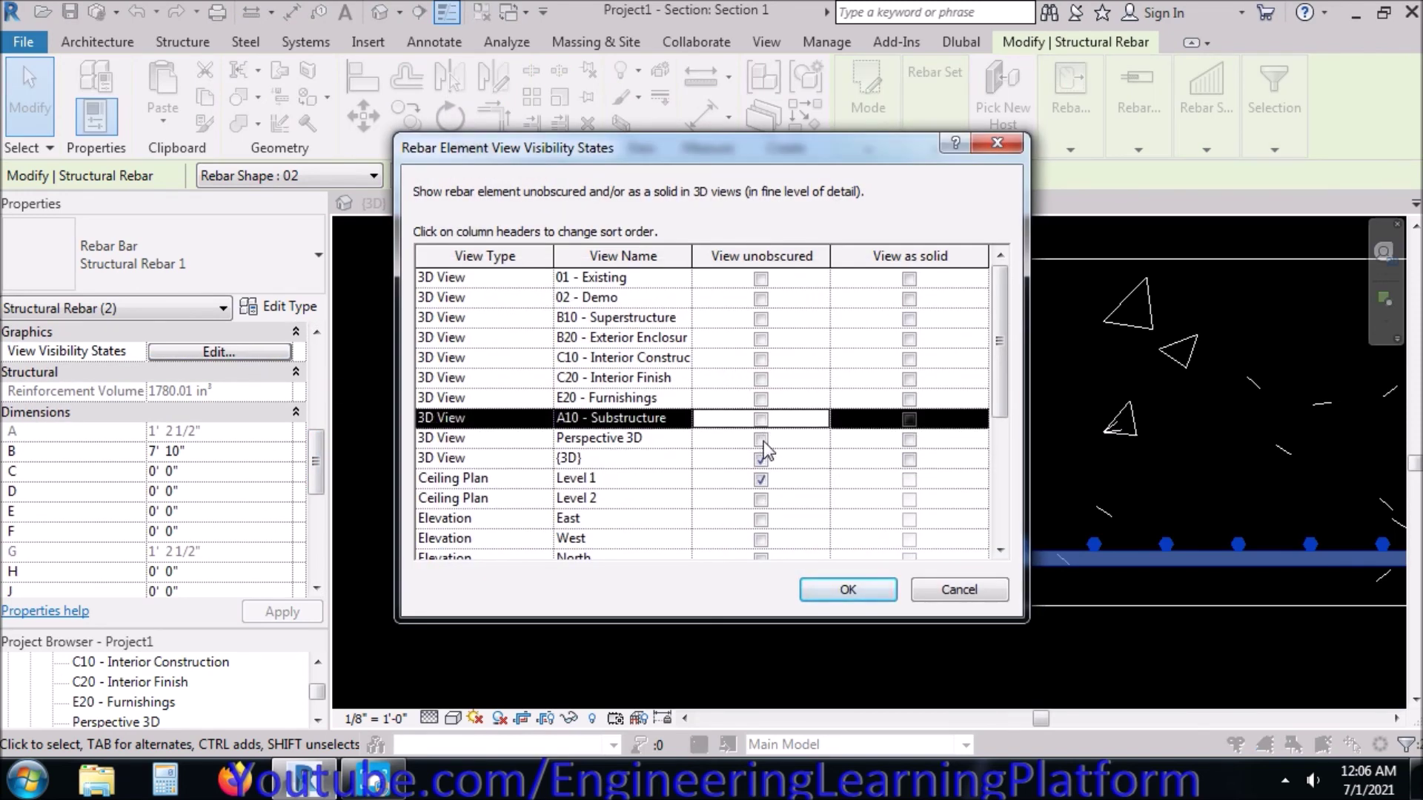
click(761, 419)
click(761, 399)
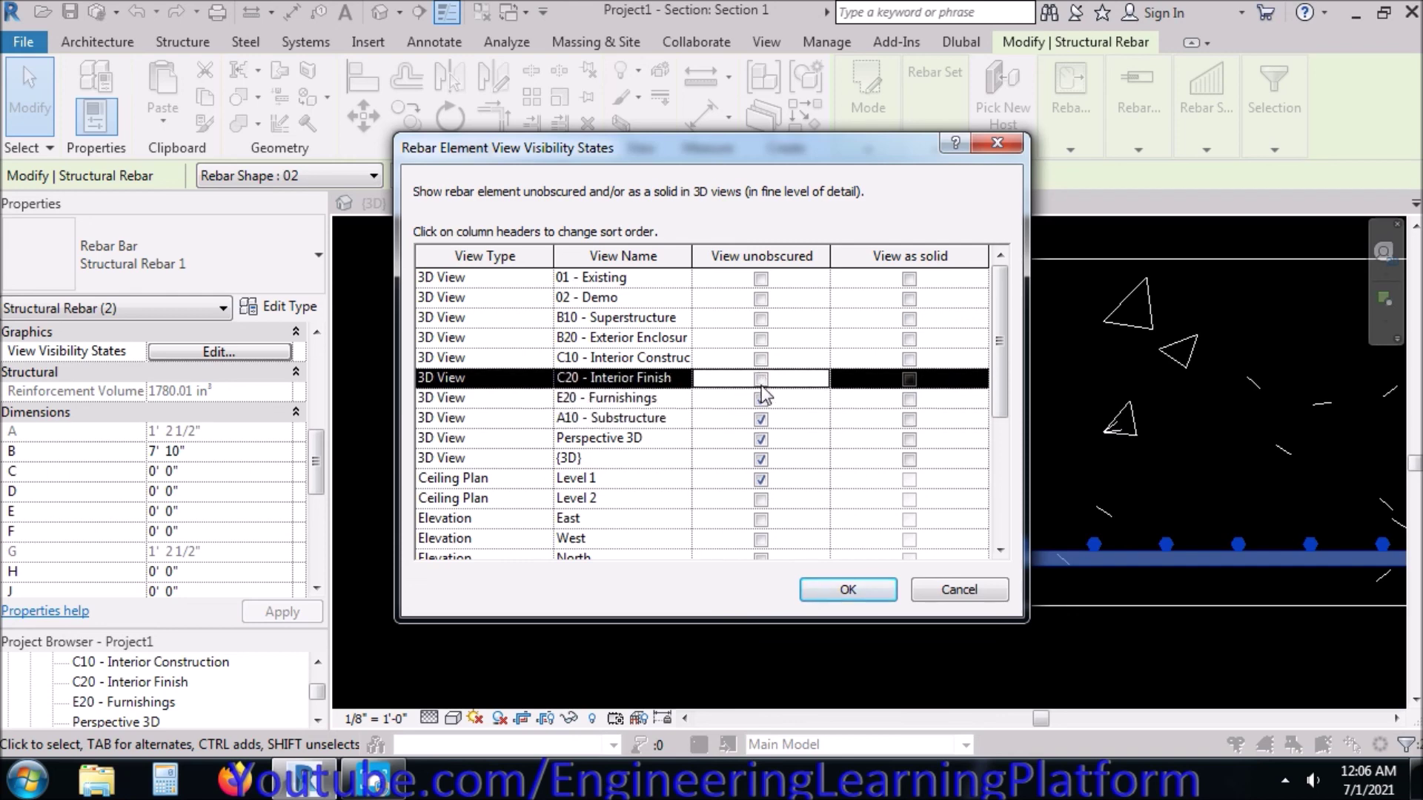
click(761, 379)
click(761, 358)
click(764, 379)
click(761, 338)
click(761, 320)
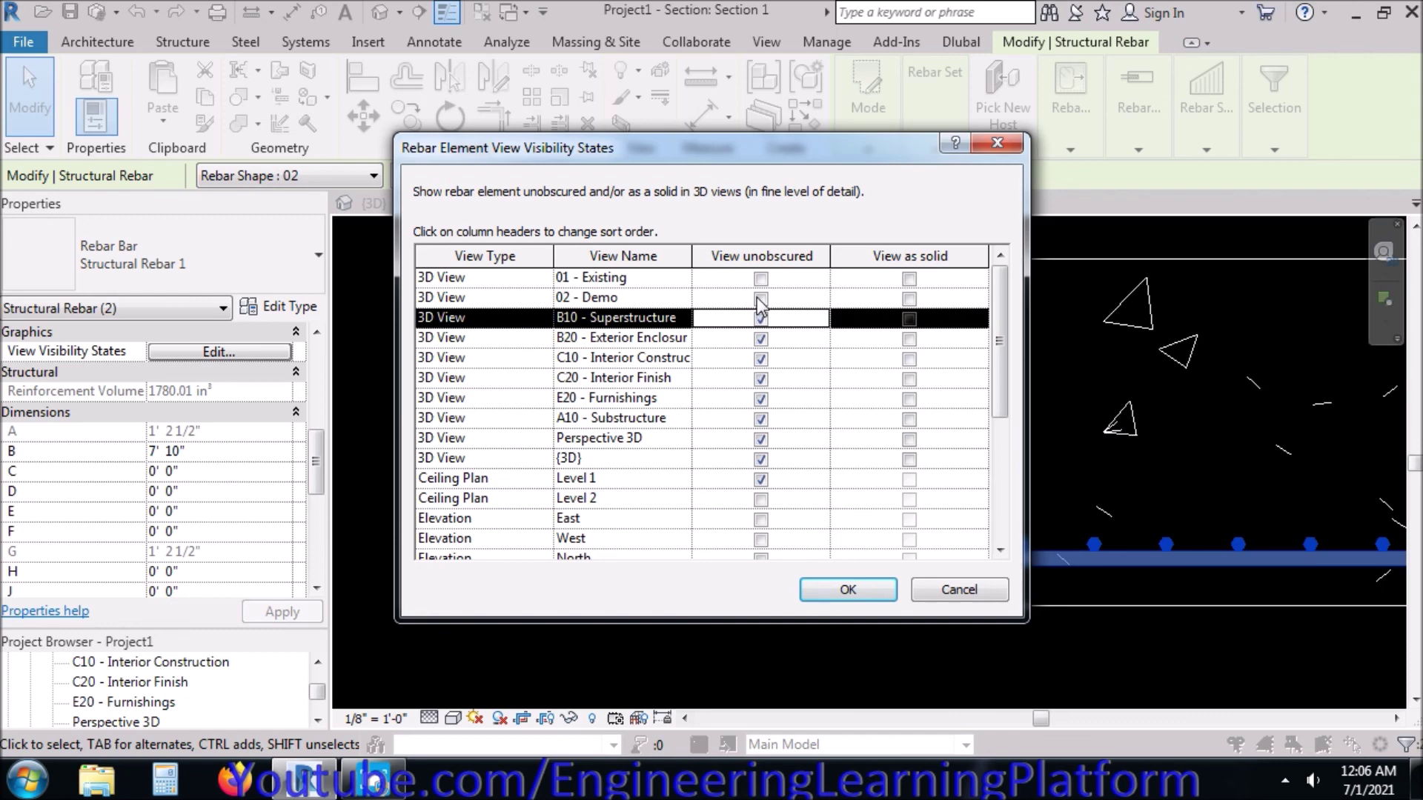
click(761, 299)
click(761, 279)
- Check View as solid for all the views and confirm the visibility settings
click(910, 280)
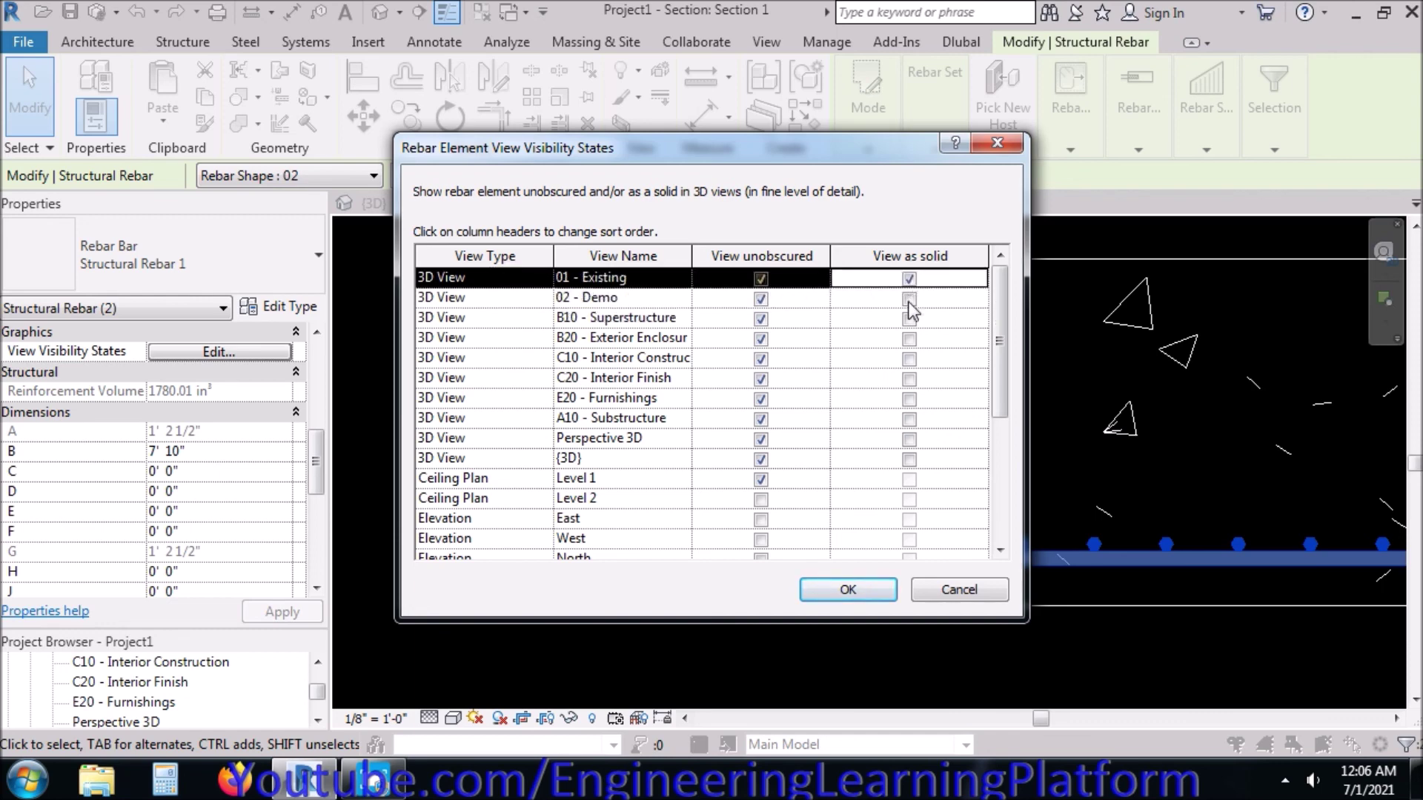
click(909, 301)
click(910, 319)
click(917, 339)
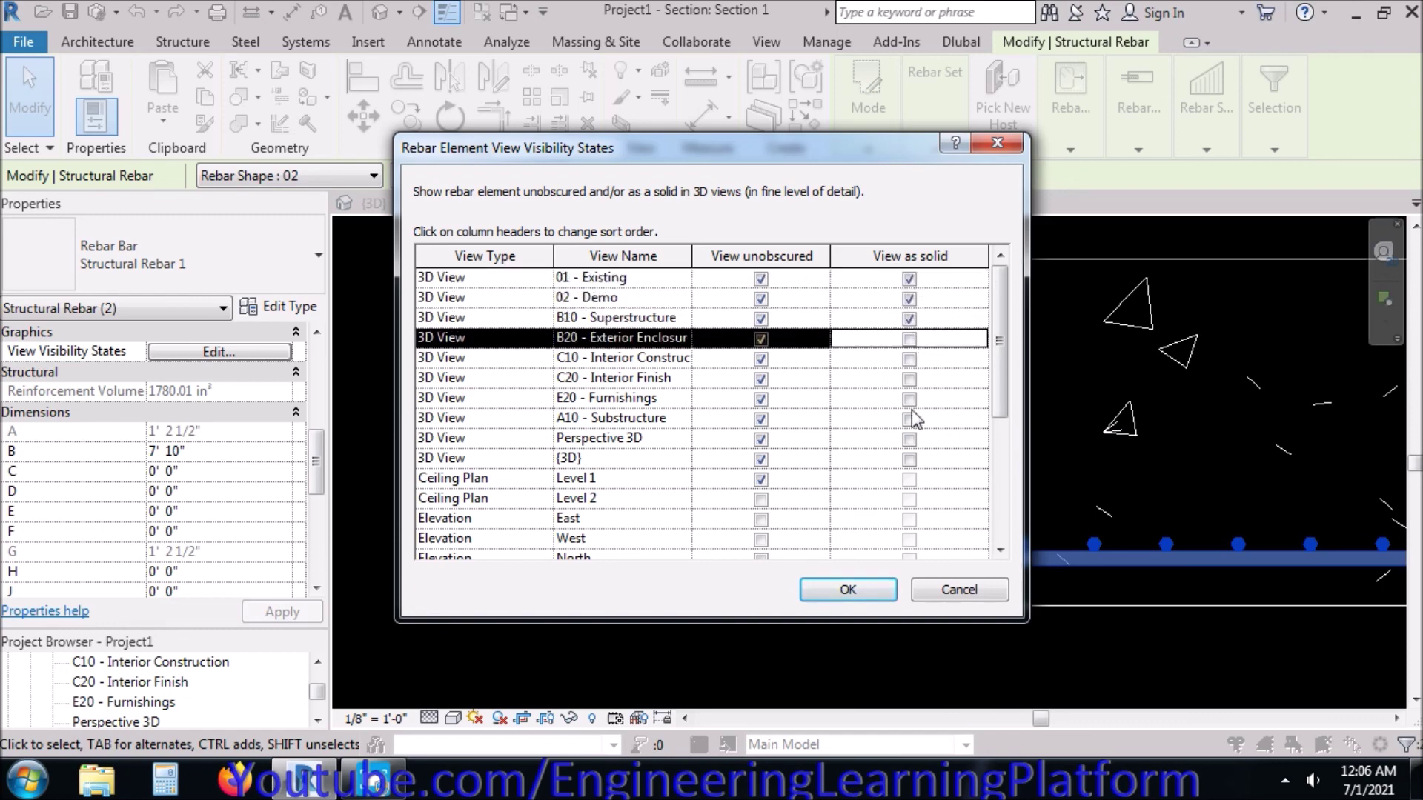
click(936, 474)
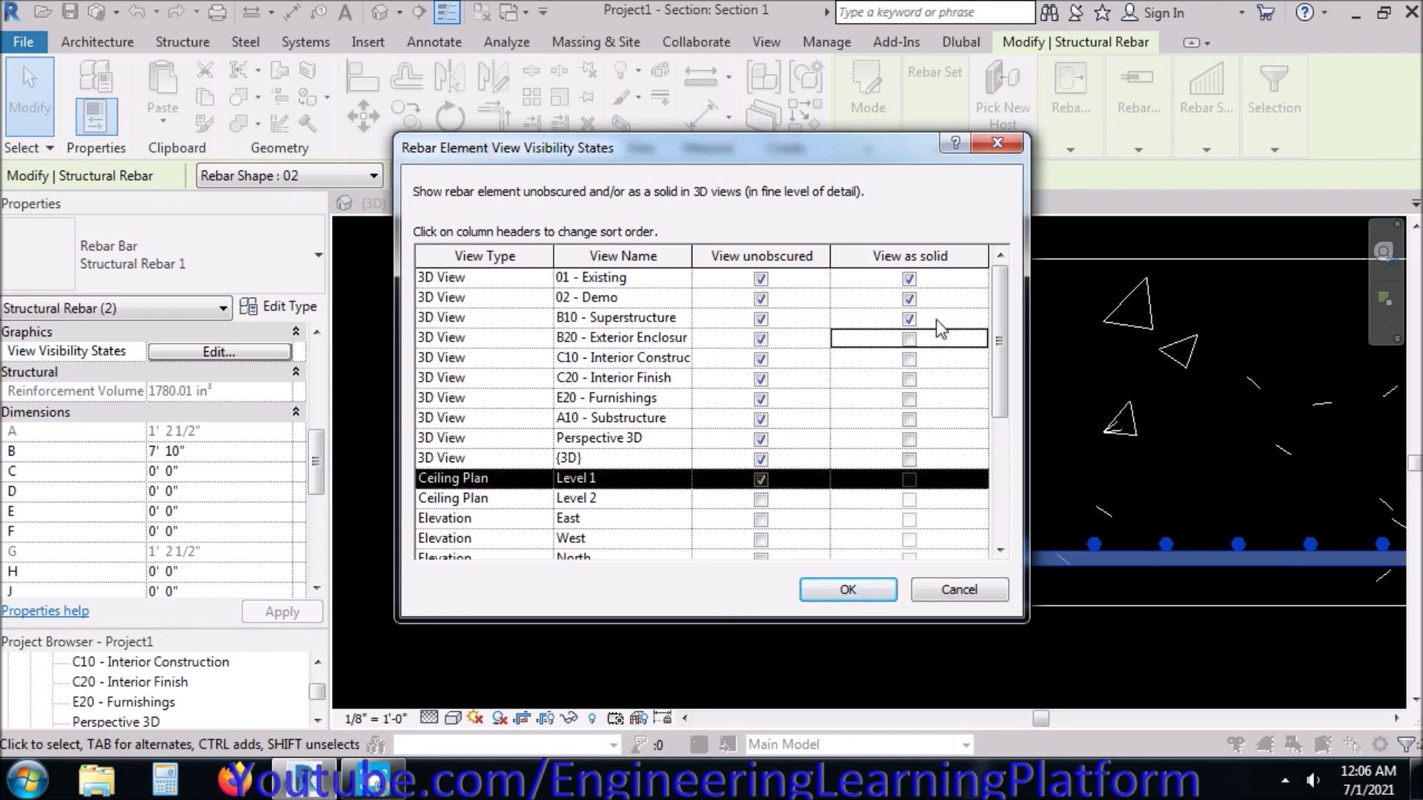
shift+click(936, 340)
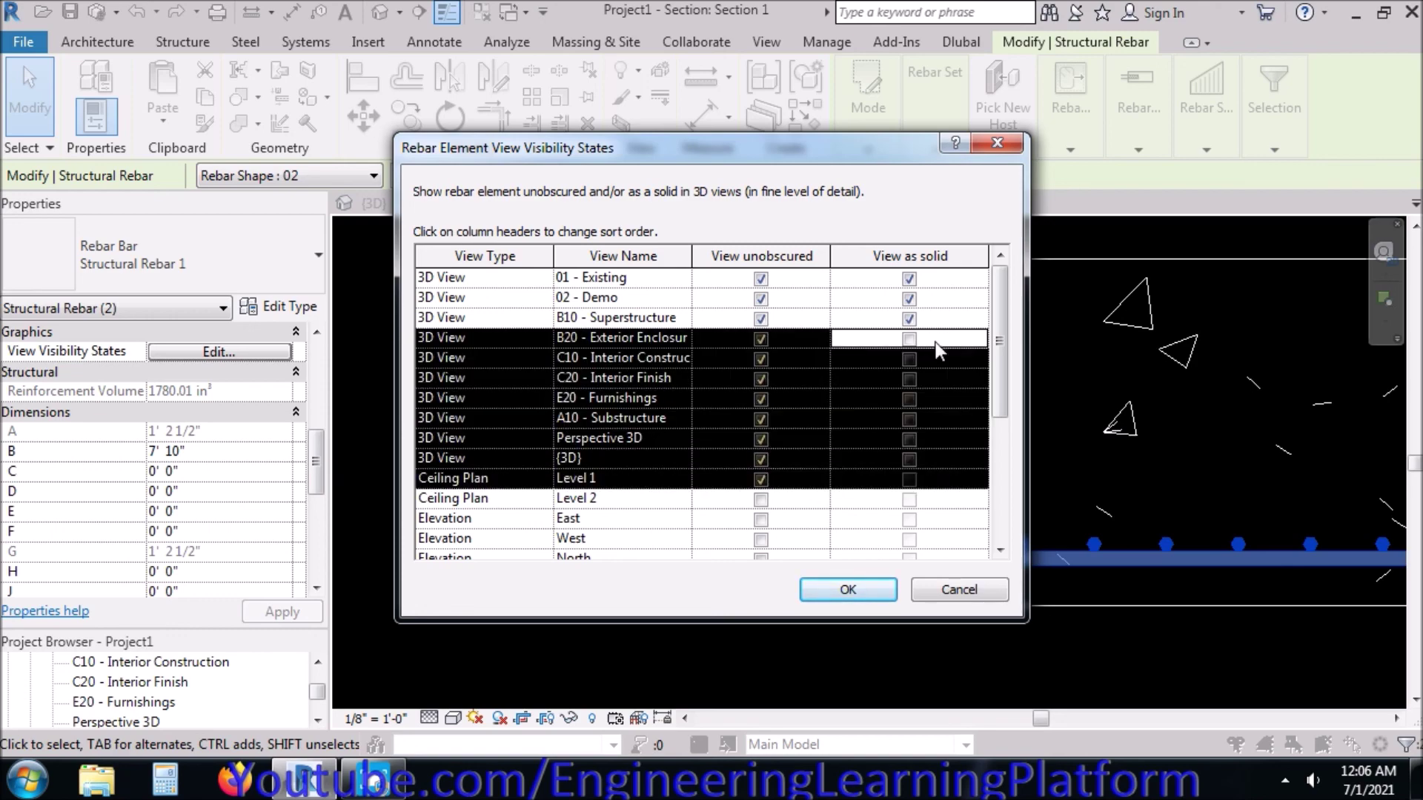
click(848, 589)
click(811, 651)
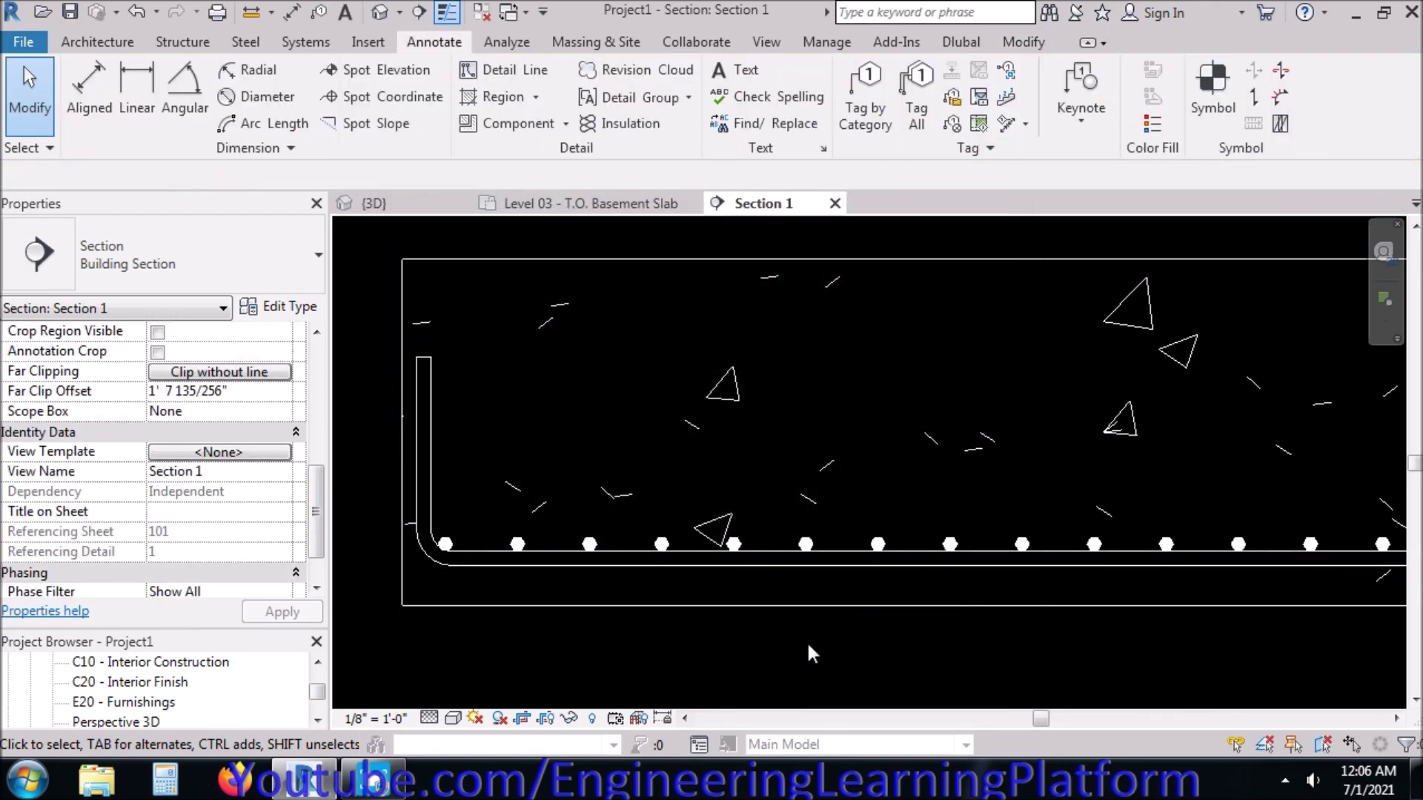
- In the {3D} view, orbit and zoom to a low side angle on the footing's solid two-way rebar
click(392, 205)
shift+middle_drag(642, 636, 654, 527)
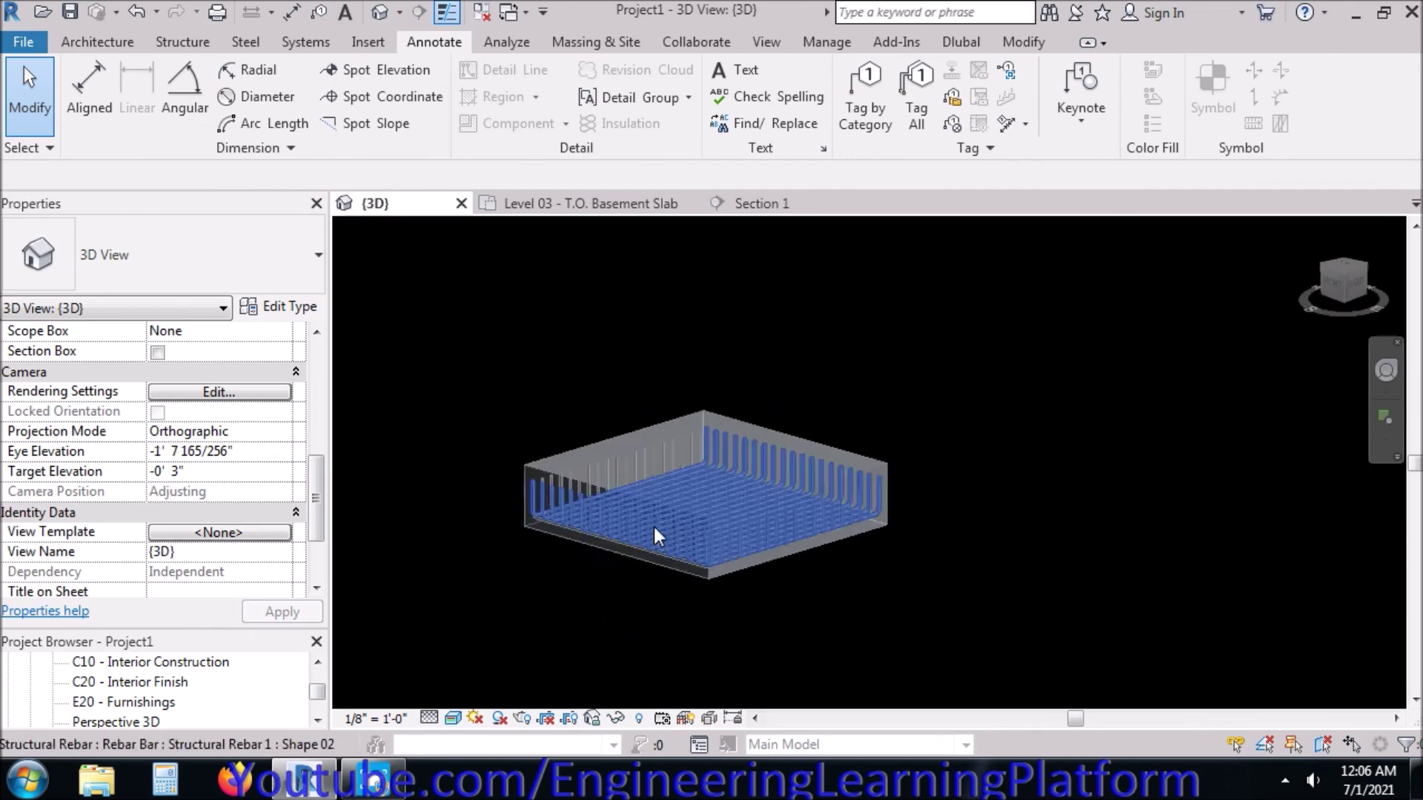
scroll(704, 540, up, 3)
scroll(798, 634, down, 1)
shift+middle_drag(963, 622, 880, 625)
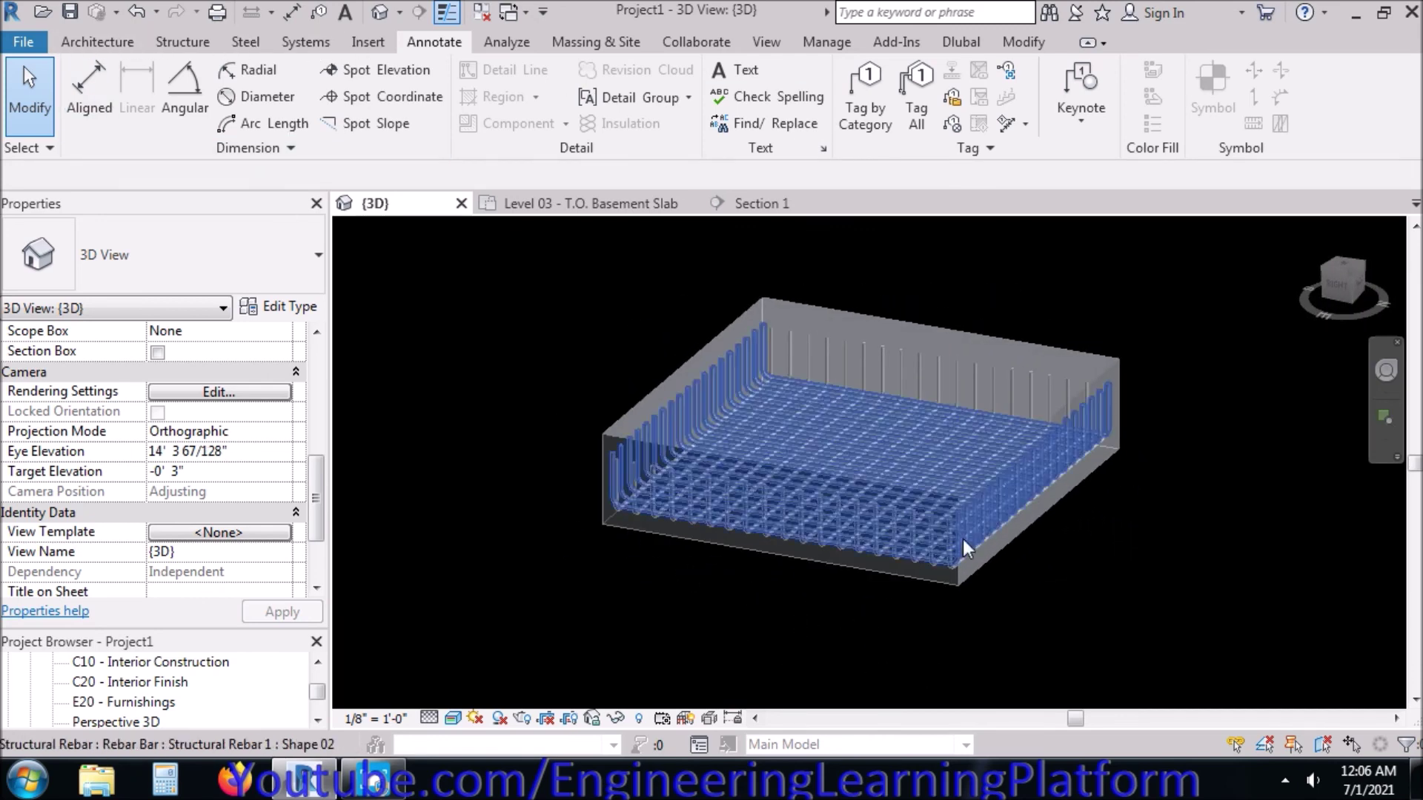
click(1285, 781)
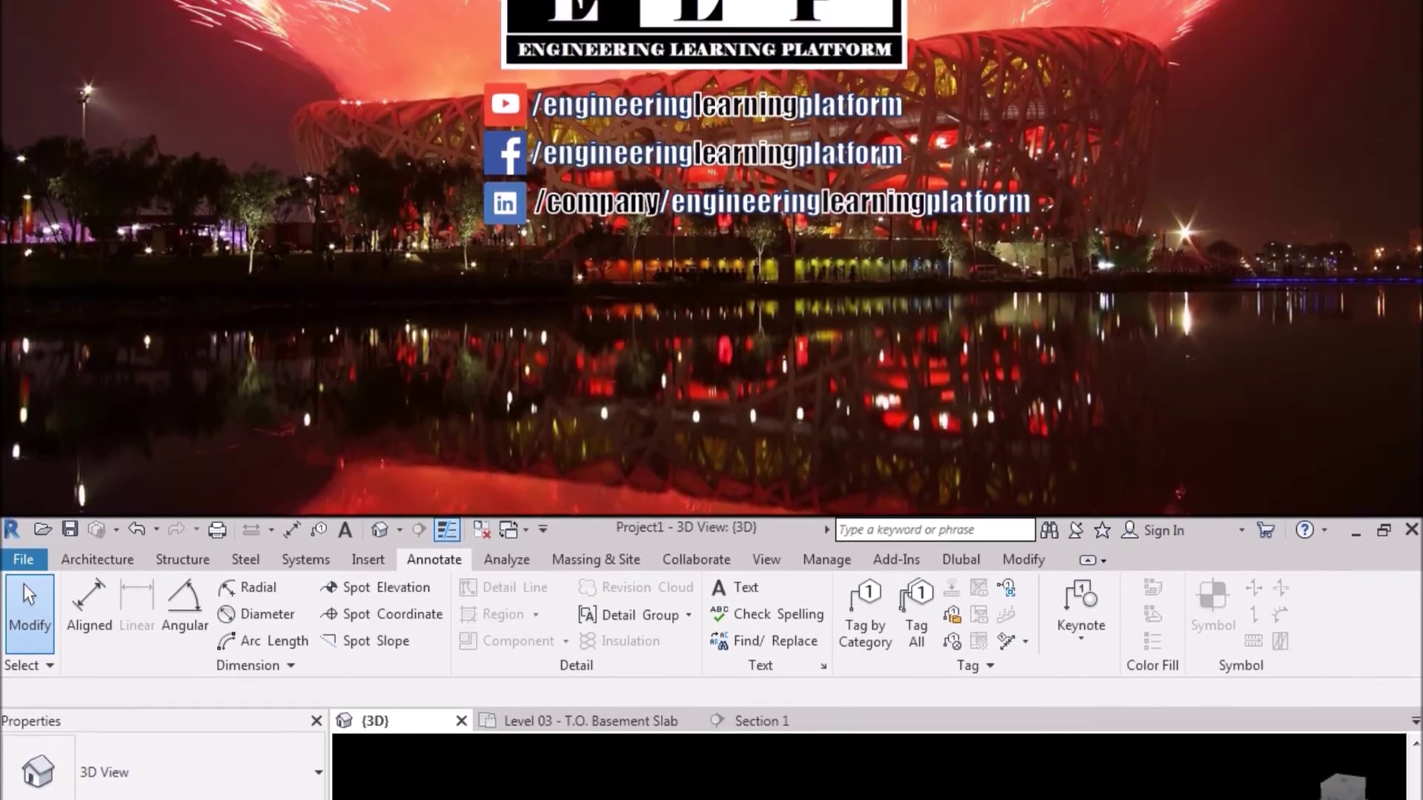